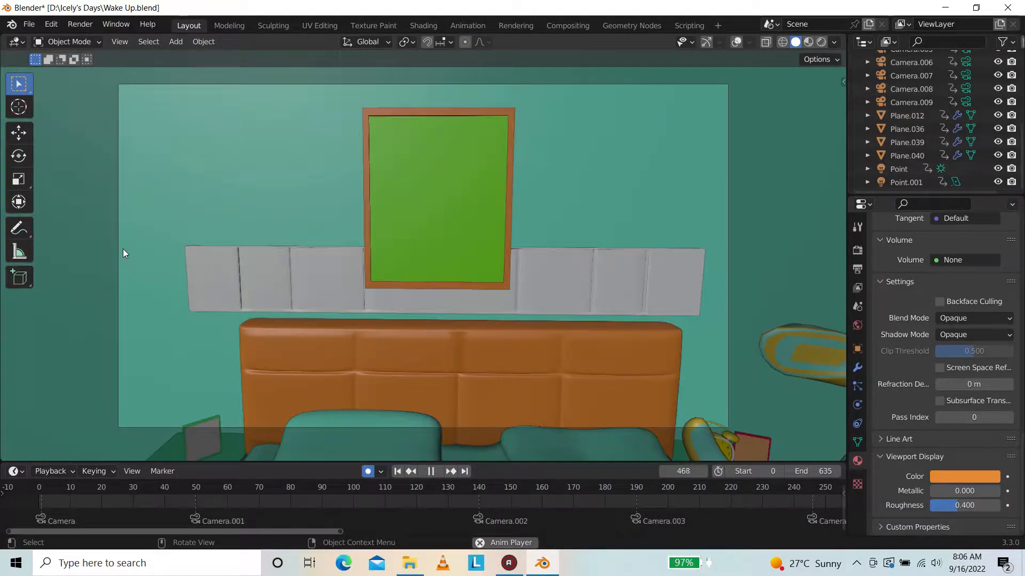
# Preview the bedroom animation in rendered shading at several frames, including around frames 304 and 239
pyautogui.press('space')
pyautogui.click(822, 42)
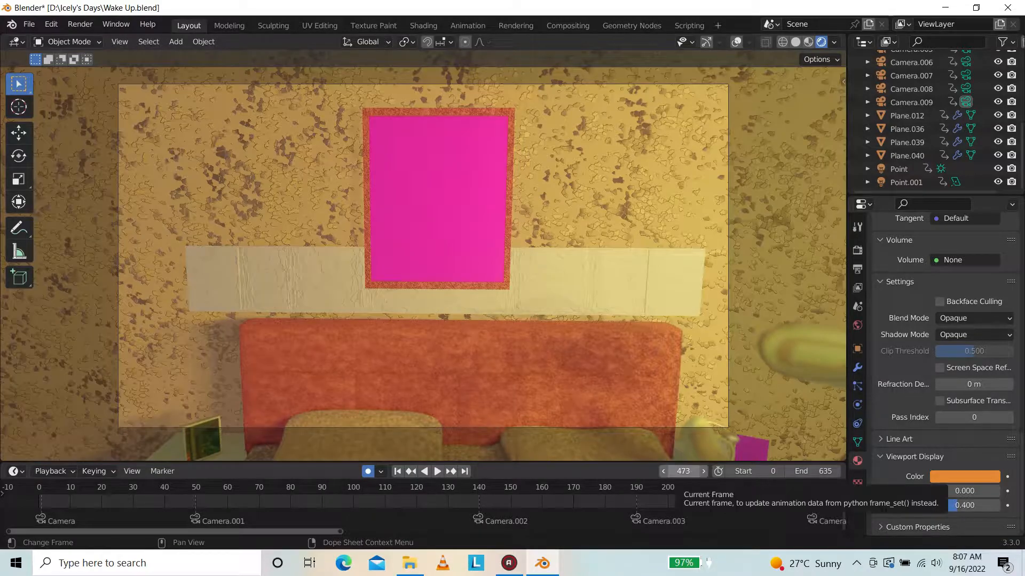
pyautogui.moveTo(683, 471); pyautogui.dragTo(614, 472)
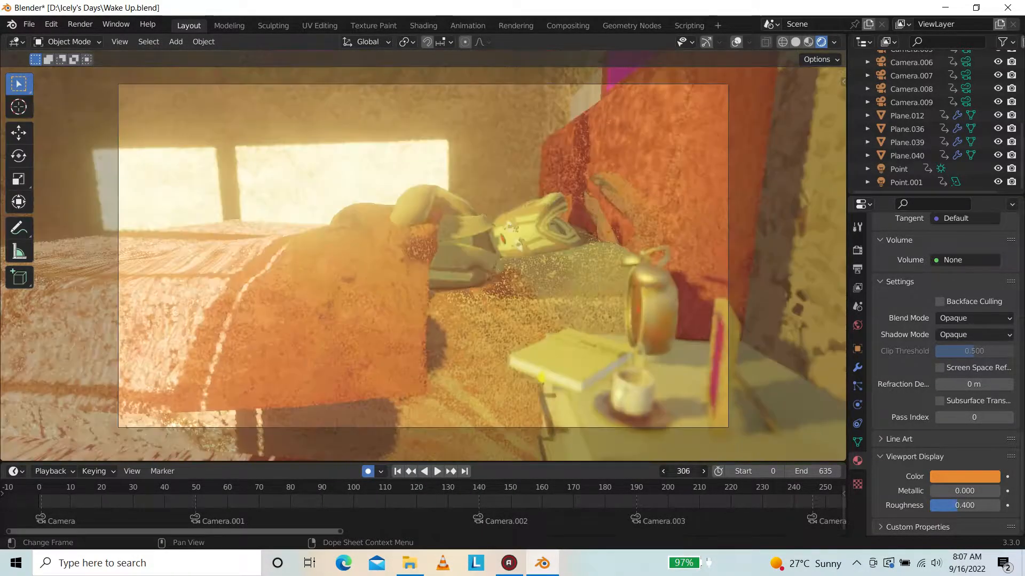
pyautogui.moveTo(269, 529); pyautogui.dragTo(556, 539)
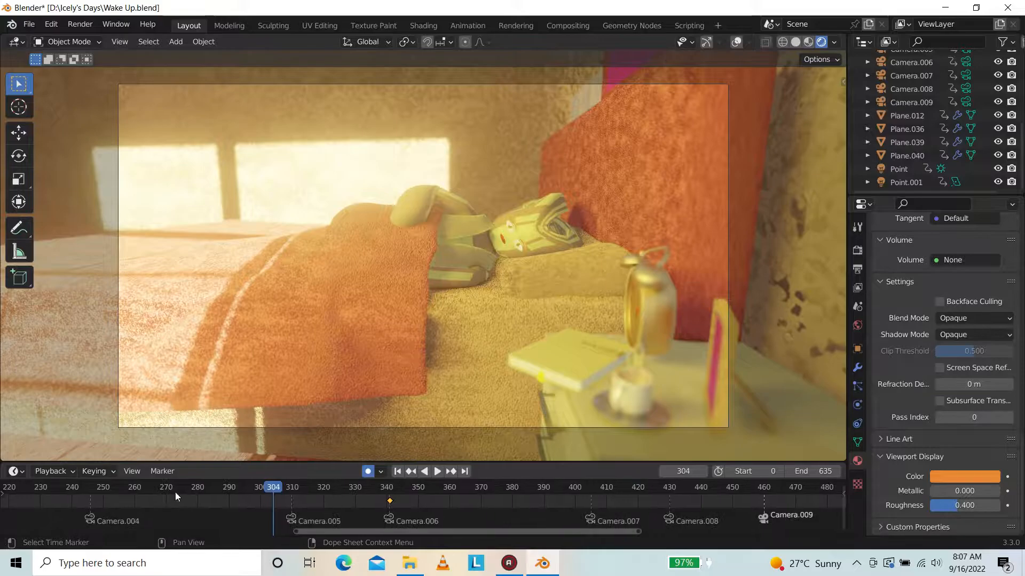
pyautogui.moveTo(138, 489); pyautogui.dragTo(97, 500)
pyautogui.press('space')
pyautogui.press('space')
pyautogui.click(67, 492)
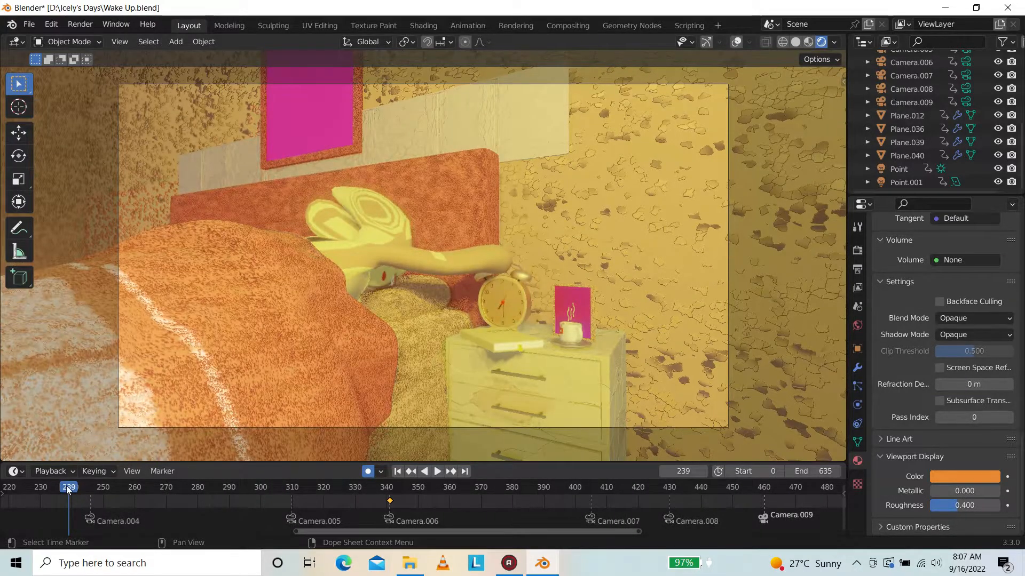
pyautogui.moveTo(687, 465); pyautogui.dragTo(795, 460)
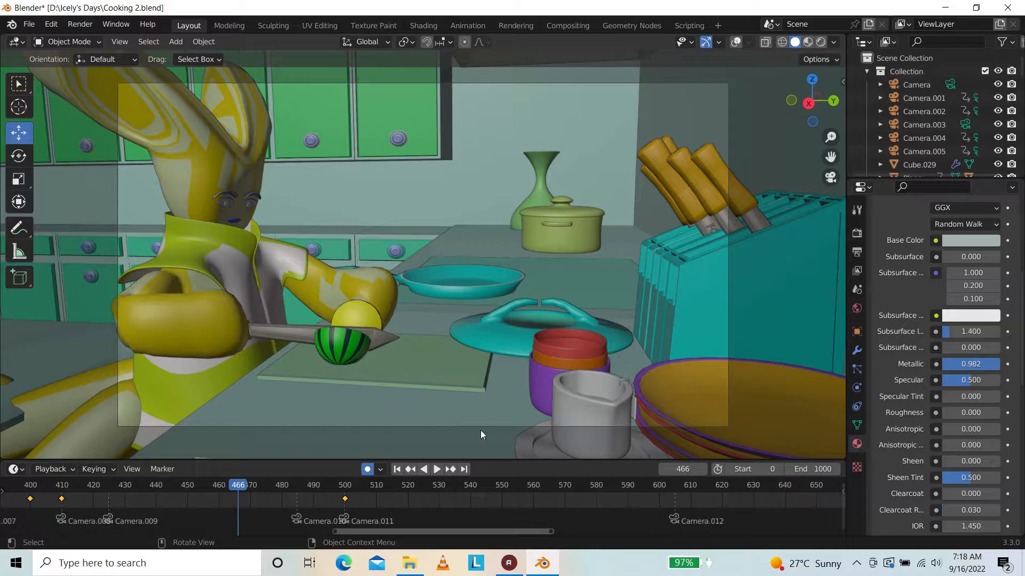
# Play the kitchen animation, set the scene's end frame to 600 and turn on the viewport overlays
pyautogui.moveTo(429, 532); pyautogui.dragTo(88, 528)
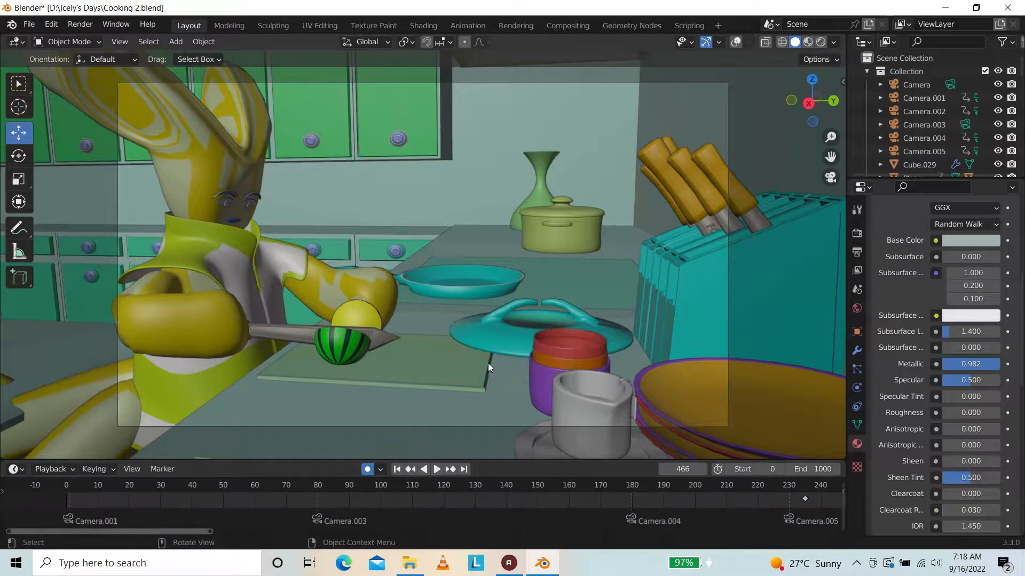
pyautogui.press('space')
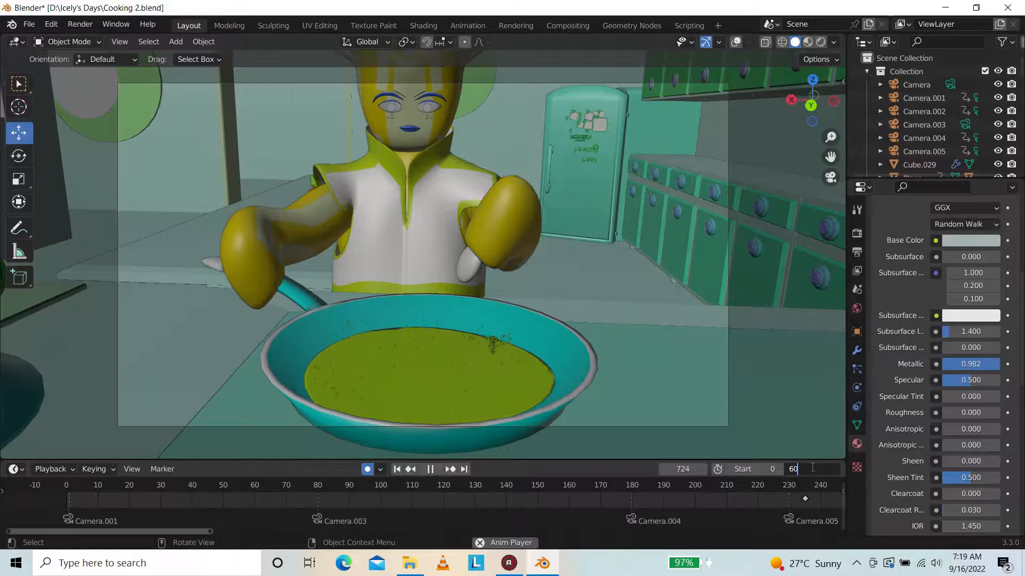
pyautogui.press('Return')
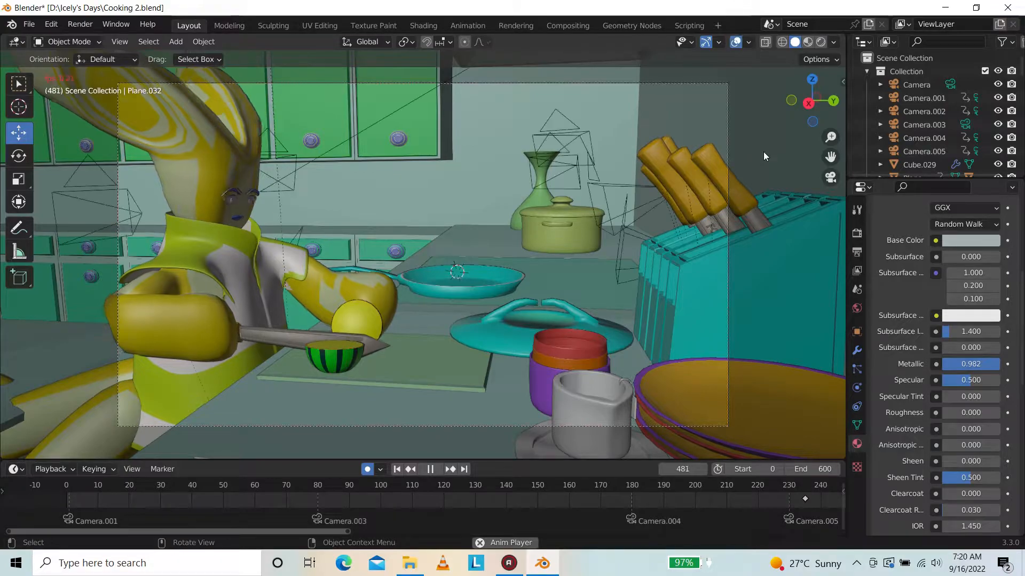
pyautogui.hotkey('shift', 'alt', 'z')
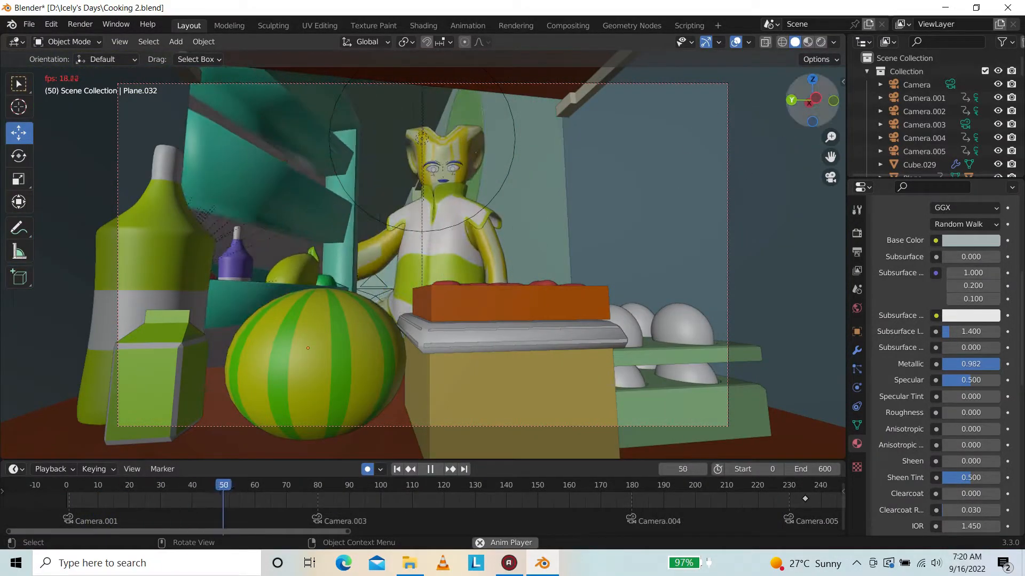
# Examine the kitchen animation from different angles around the character while it plays
pyautogui.moveTo(814, 102); pyautogui.dragTo(800, 118)
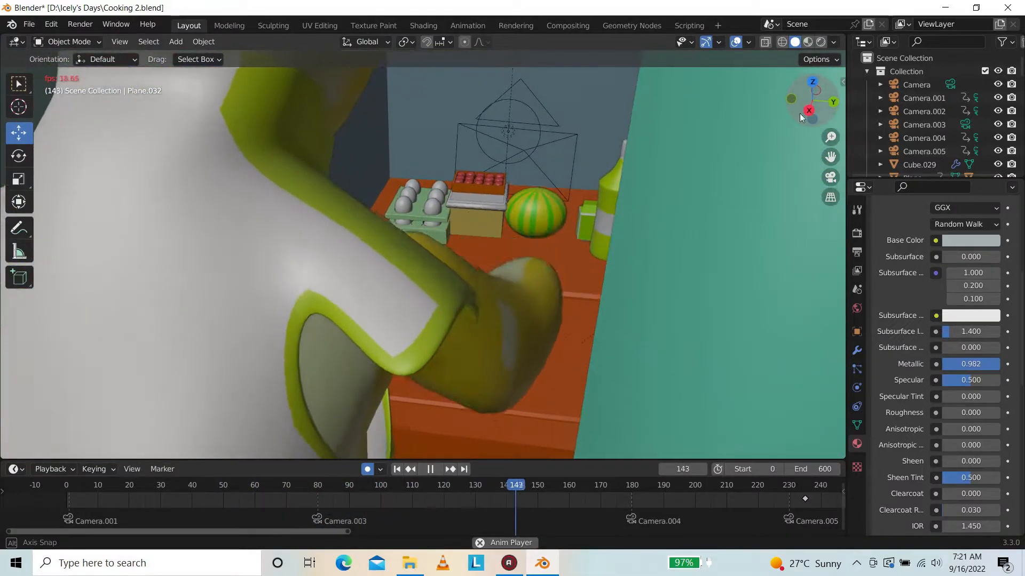
pyautogui.press('KP_0')
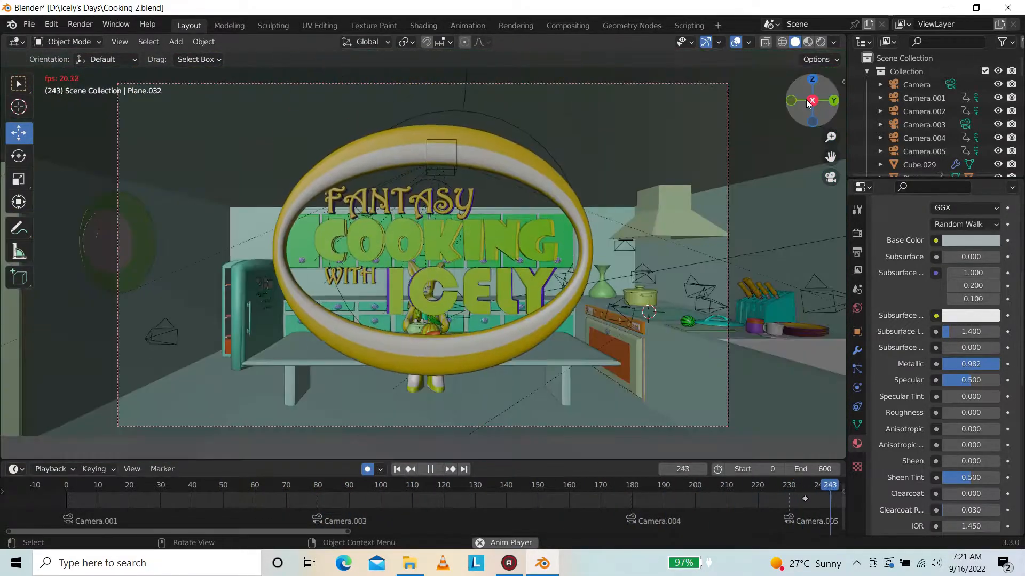
pyautogui.moveTo(808, 103); pyautogui.dragTo(801, 103)
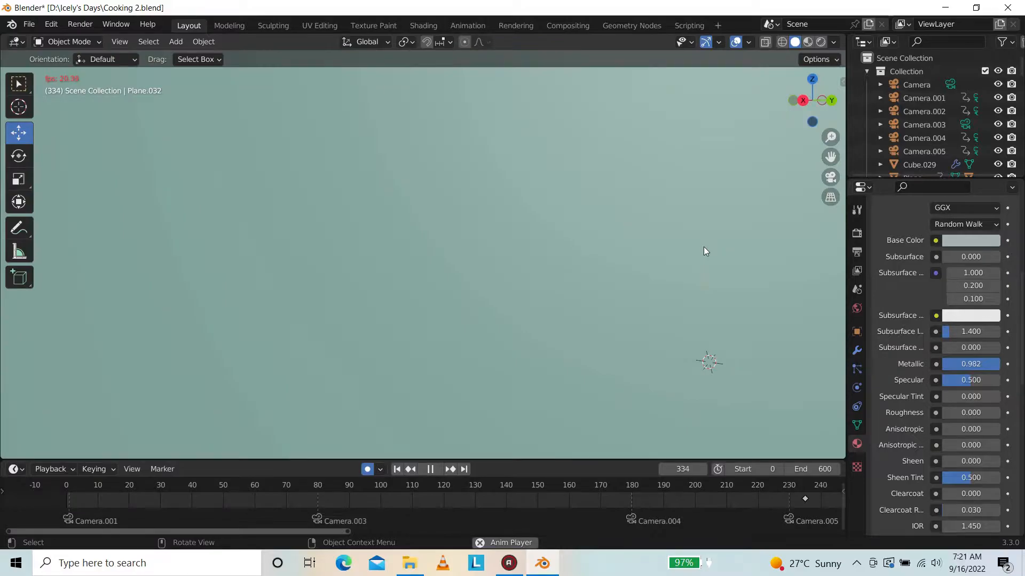
pyautogui.scroll(3, 703, 247)
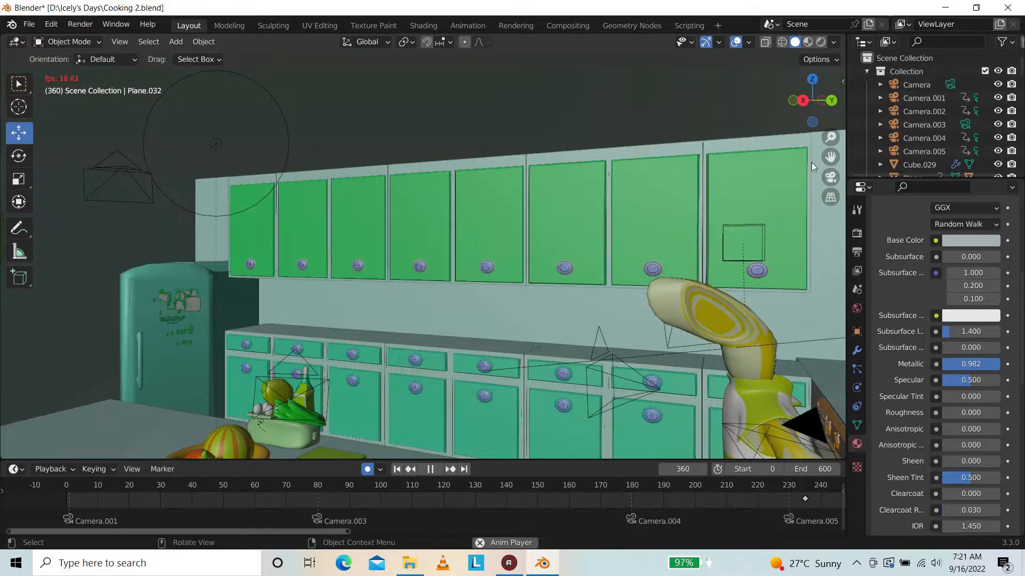
pyautogui.moveTo(830, 157); pyautogui.dragTo(831, 156)
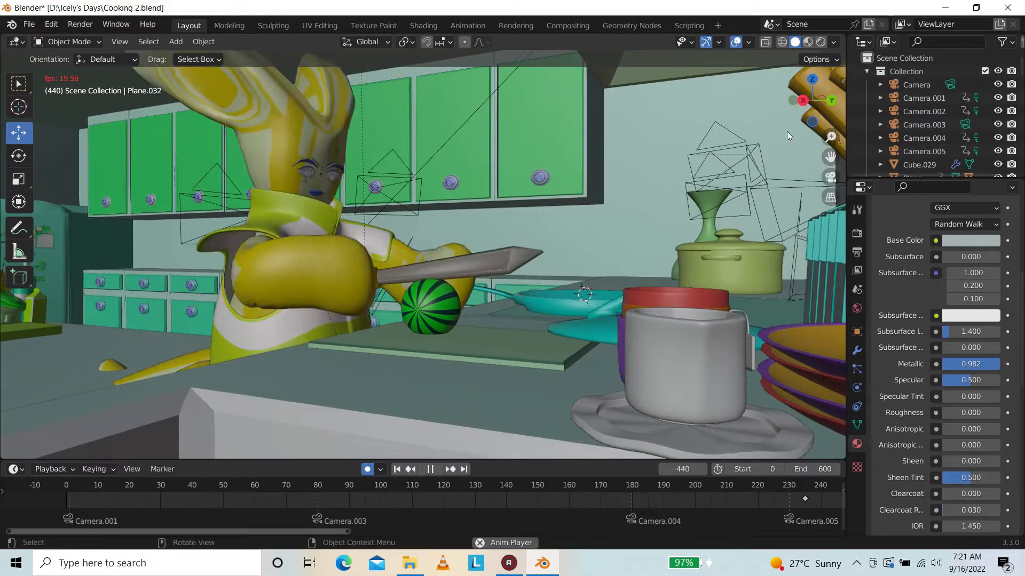
pyautogui.press('space')
pyautogui.moveTo(805, 80); pyautogui.dragTo(789, 95)
pyautogui.scroll(3, 786, 129)
pyautogui.moveTo(830, 156)
pyautogui.mouseDown()
pyautogui.moveTo(856, 123)
pyautogui.moveTo(831, 154)
pyautogui.moveTo(828, 144)
pyautogui.mouseUp()
pyautogui.moveTo(813, 104); pyautogui.dragTo(795, 123)
pyautogui.moveTo(830, 156); pyautogui.dragTo(810, 77)
pyautogui.moveTo(830, 138); pyautogui.dragTo(830, 172)
pyautogui.press('space')
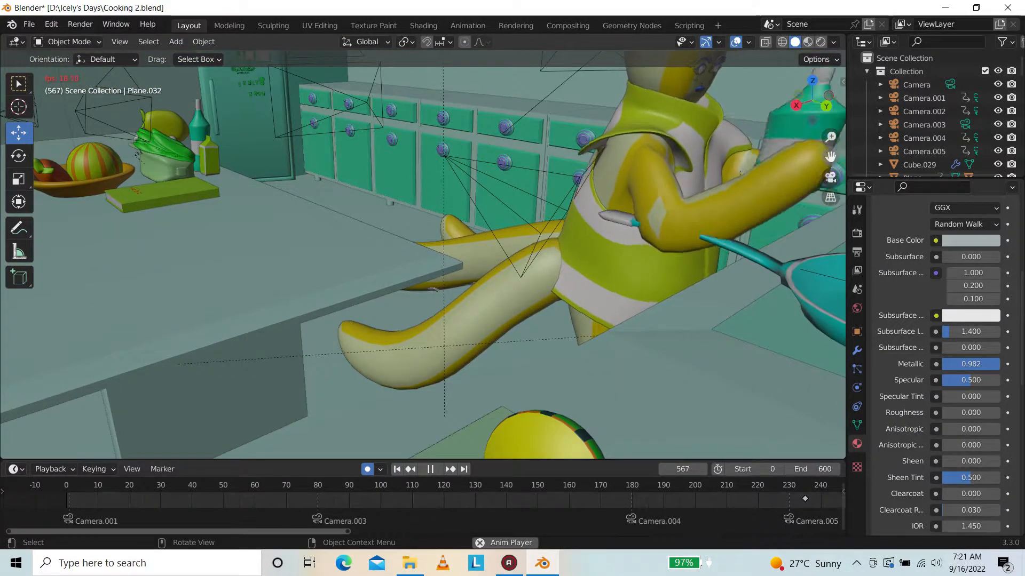
# At frame 470, raise the melon half lying under the knife about 0.026 m along global Z
pyautogui.moveTo(830, 156); pyautogui.dragTo(849, 49)
pyautogui.press('space')
pyautogui.moveTo(687, 467); pyautogui.dragTo(619, 468)
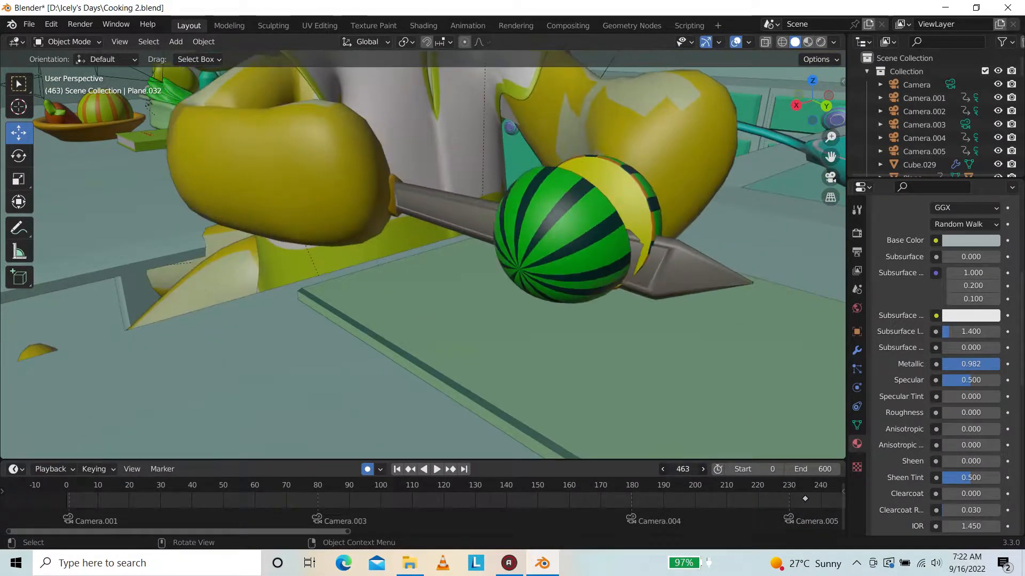
pyautogui.moveTo(806, 110); pyautogui.dragTo(801, 110)
pyautogui.moveTo(196, 533); pyautogui.dragTo(632, 539)
pyautogui.moveTo(470, 487); pyautogui.dragTo(441, 489)
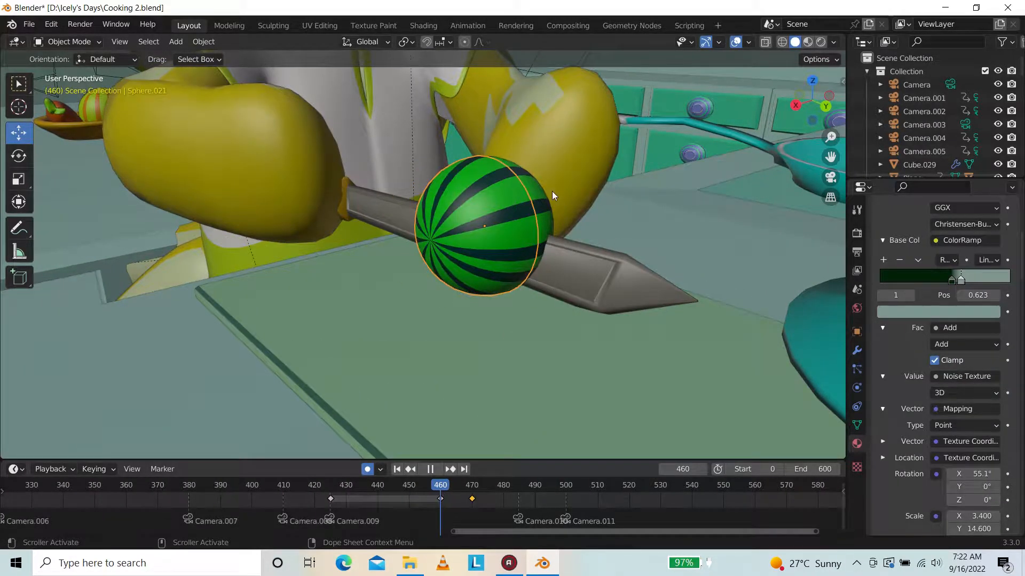
pyautogui.moveTo(808, 107)
pyautogui.mouseDown()
pyautogui.moveTo(830, 77)
pyautogui.moveTo(817, 89)
pyautogui.mouseUp()
pyautogui.press('g')
pyautogui.press('z')
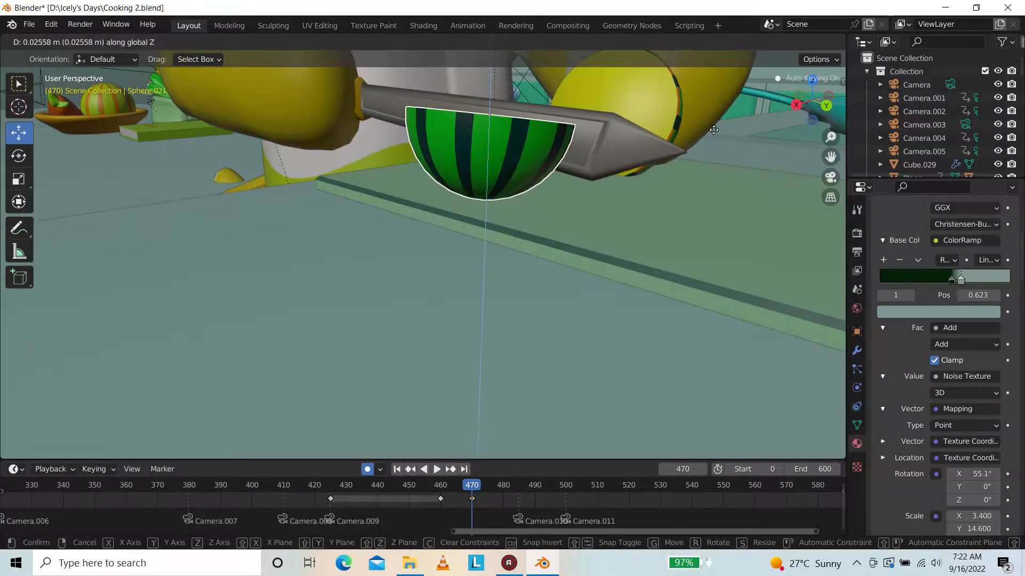
pyautogui.click(714, 130)
# Raise the upright melon half about 0.024 m along global Z at frame 470
pyautogui.click(635, 148)
pyautogui.click(661, 103)
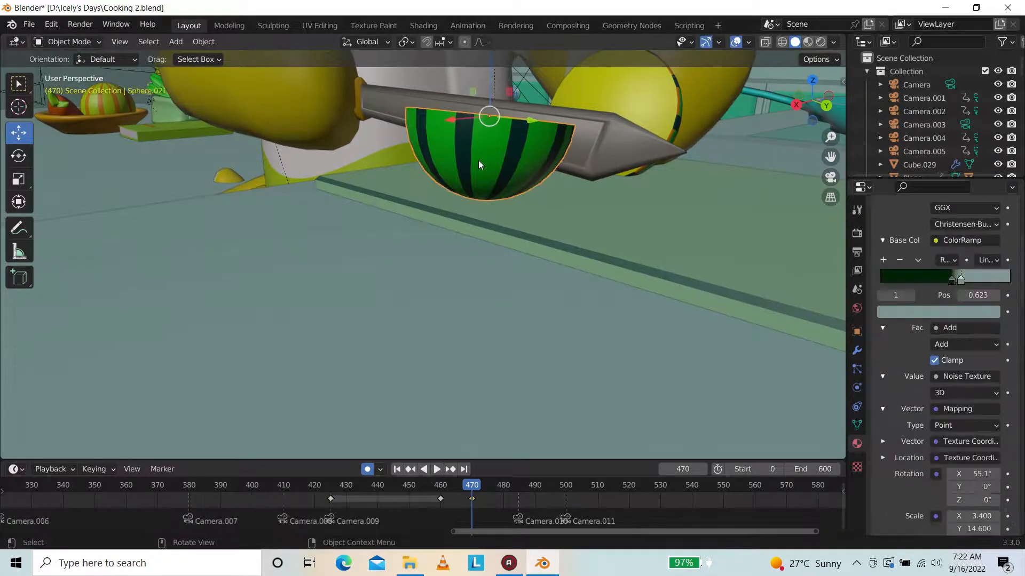
pyautogui.press('g')
pyautogui.press('z')
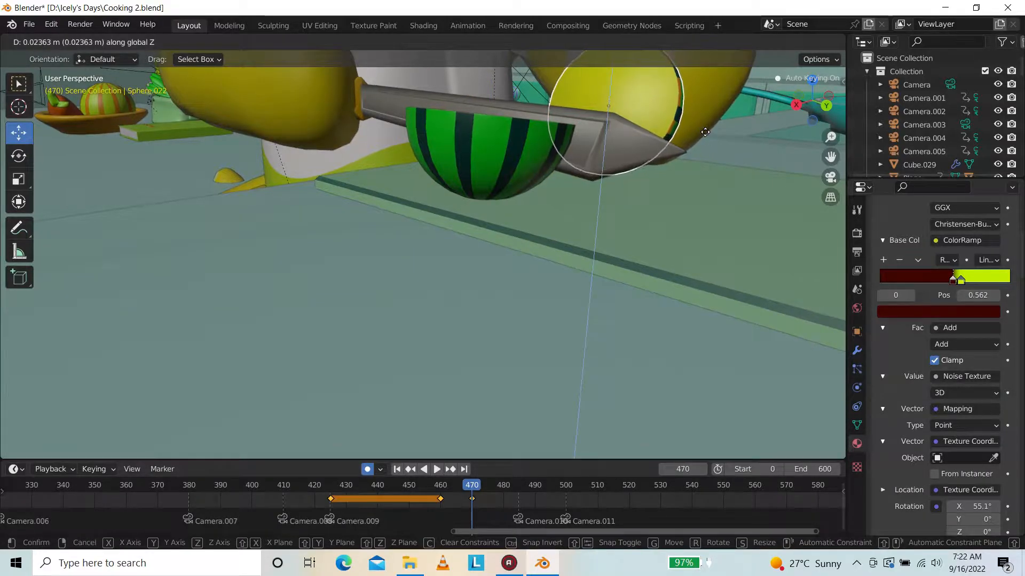
pyautogui.click(705, 132)
# At frame 425, select both melon halves and move them together along global Z
pyautogui.moveTo(472, 487); pyautogui.dragTo(329, 488)
pyautogui.press('space')
pyautogui.press('Escape')
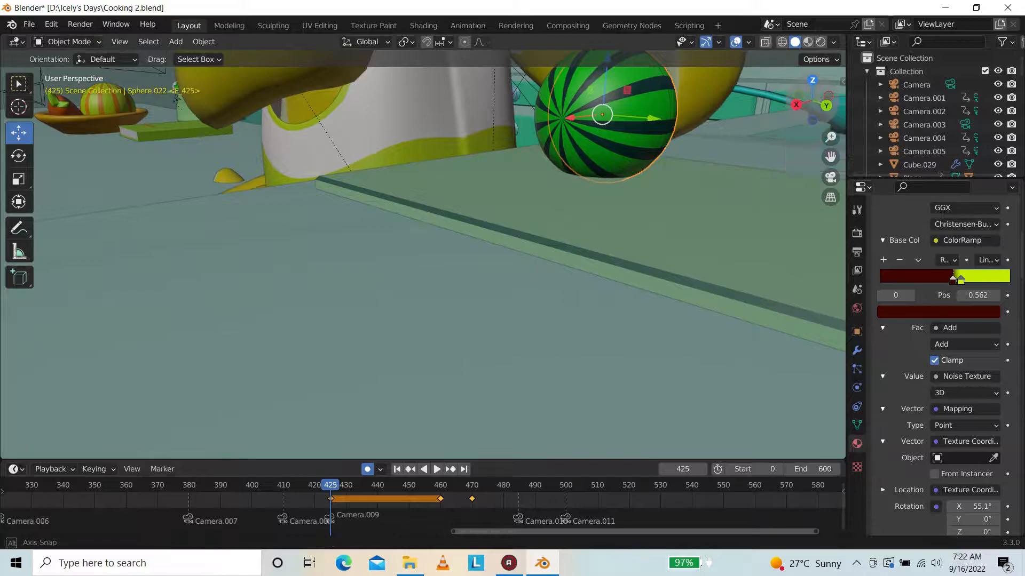
pyautogui.moveTo(822, 102); pyautogui.dragTo(822, 111)
pyautogui.keyDown('shift'); pyautogui.click(523, 240); pyautogui.keyUp('shift')
pyautogui.press('g')
pyautogui.press('z')
pyautogui.click(633, 212)
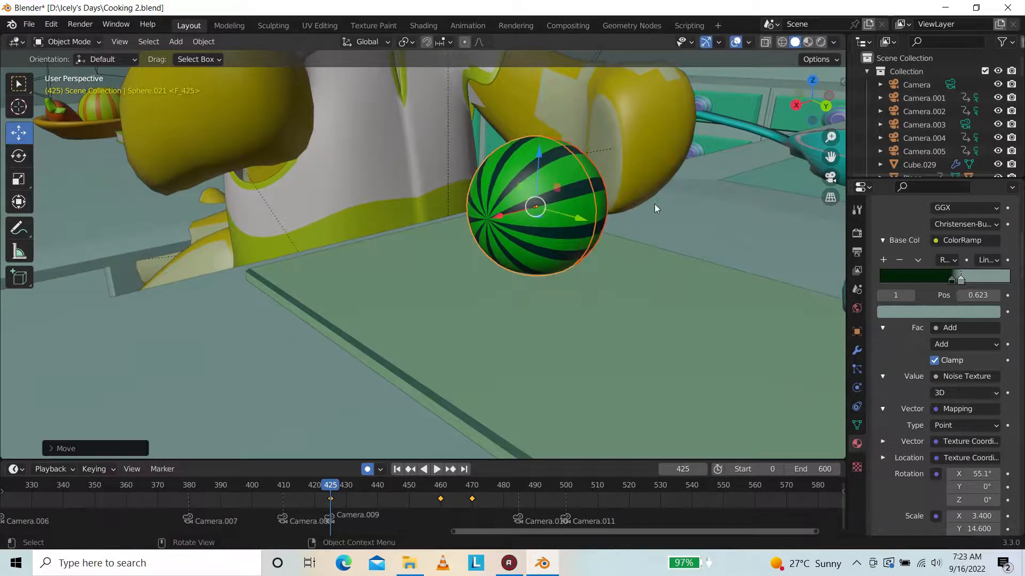
# Play back the melon-cutting shot and review it through the camera from frame 425
pyautogui.press('space')
pyautogui.press('space')
pyautogui.press('space')
pyautogui.press('space')
pyautogui.press('space')
pyautogui.press('space')
pyautogui.moveTo(500, 488); pyautogui.dragTo(459, 486)
pyautogui.press('KP_0')
pyautogui.click(331, 486)
pyautogui.press('space')
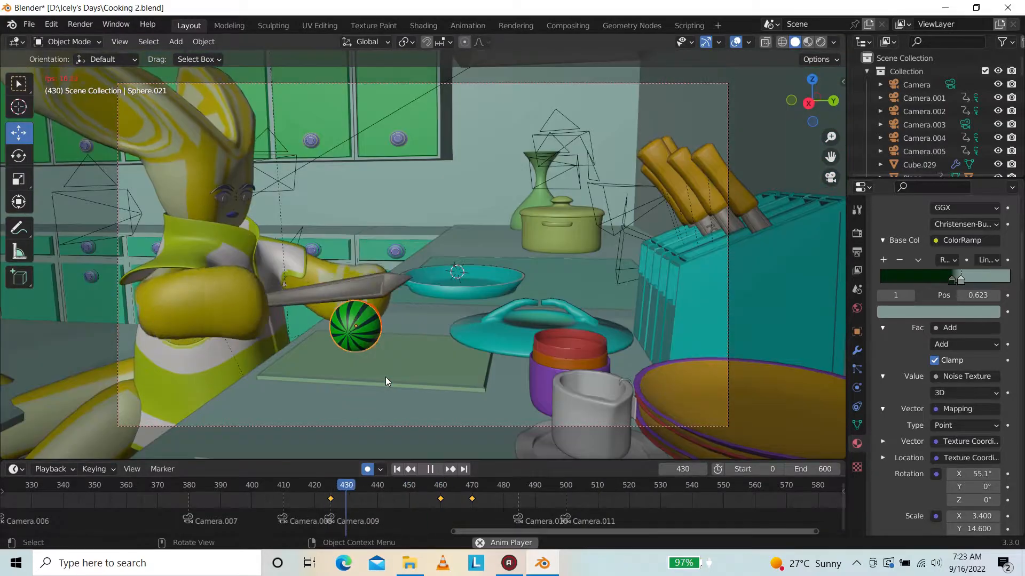
pyautogui.press('space')
# Duplicate the lying melon half's frame 470 keyframe to frame 480, and rotate the half about 19° around global Y at frame 470
pyautogui.moveTo(491, 488); pyautogui.dragTo(473, 503)
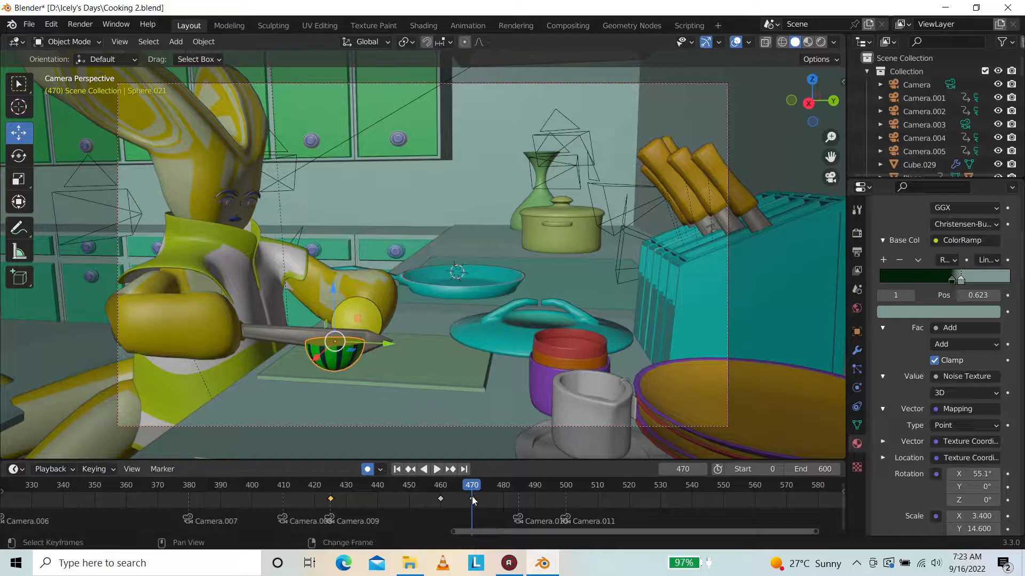
pyautogui.press('r')
pyautogui.press('y')
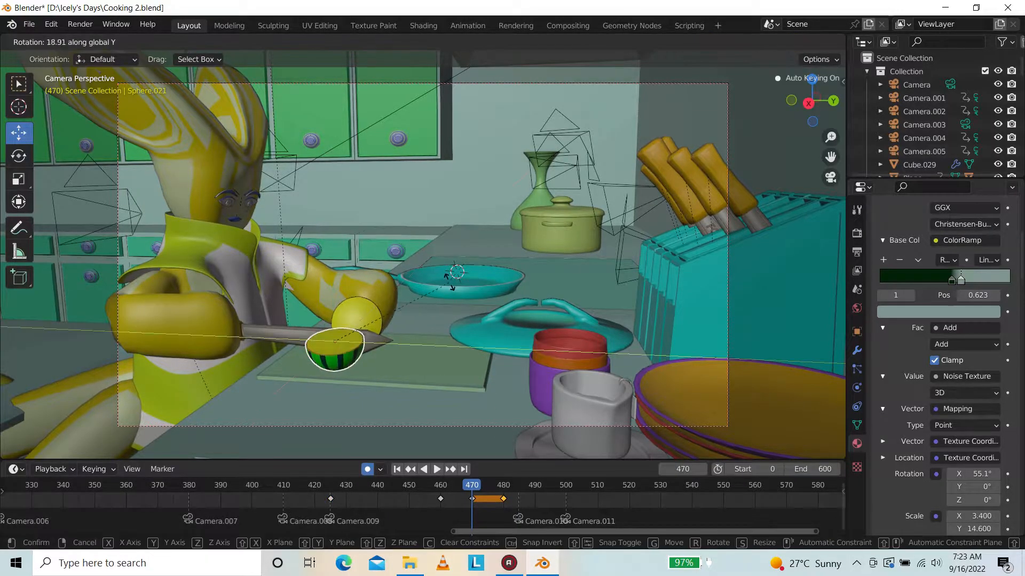
pyautogui.click(440, 275)
# Replay the melon-cutting shot several times to check the cut half's rocking motion
pyautogui.press('space')
pyautogui.press('space')
pyautogui.moveTo(503, 485); pyautogui.dragTo(396, 486)
pyautogui.press('space')
pyautogui.press('space')
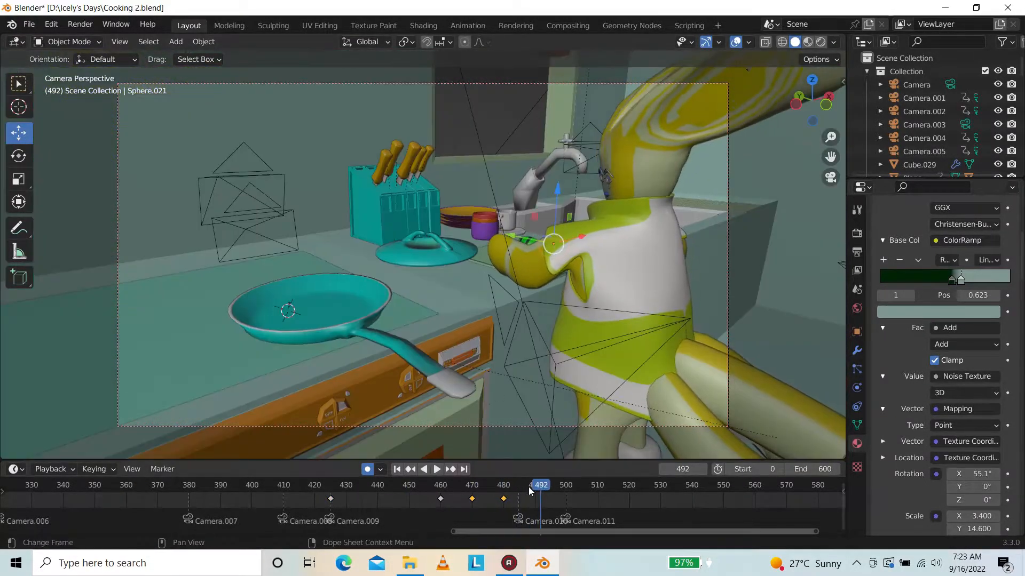
pyautogui.moveTo(528, 486); pyautogui.dragTo(371, 486)
pyautogui.press('space')
pyautogui.press('space')
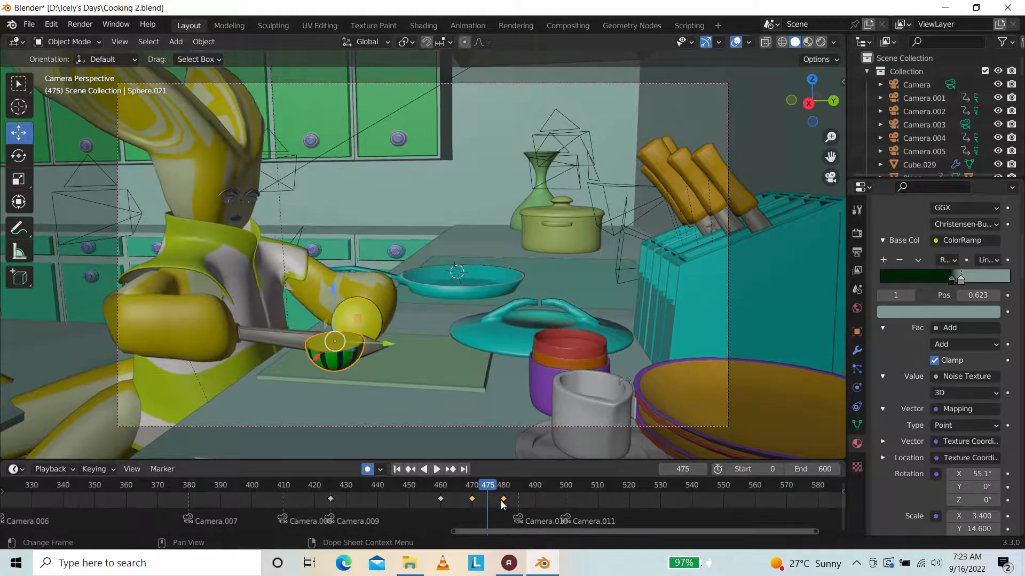
# Move the melon half's keyframe from frame 480 to frame 475, and play the shot with overlays hidden
pyautogui.moveTo(503, 501); pyautogui.dragTo(487, 500)
pyautogui.moveTo(482, 488); pyautogui.dragTo(369, 485)
pyautogui.hotkey('shift', 'alt', 'z')
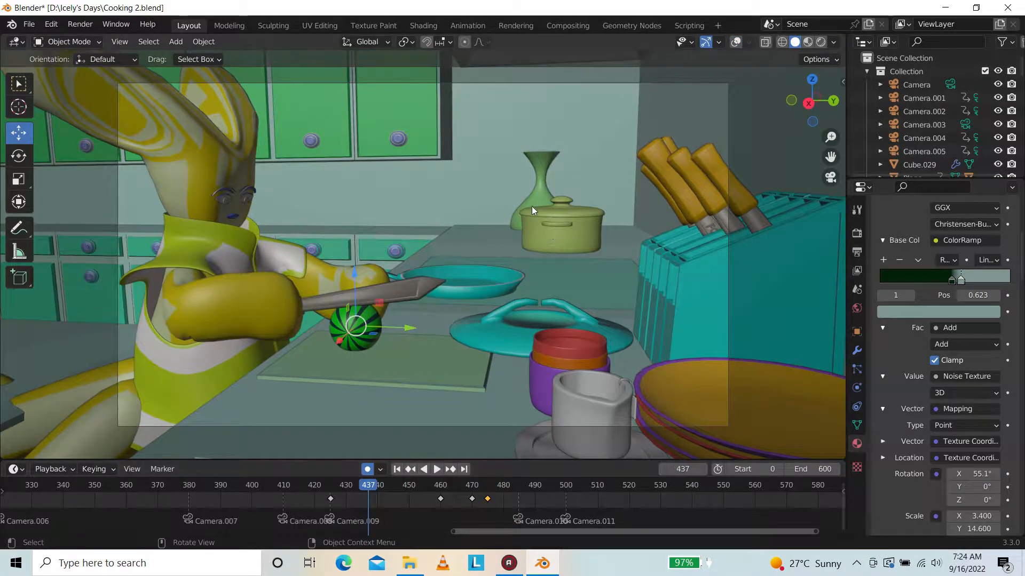
pyautogui.press('space')
pyautogui.press('space')
# At frame 460, select both melon halves and move them along global Z, checking the result through the camera
pyautogui.moveTo(515, 486); pyautogui.dragTo(441, 501)
pyautogui.press('space')
pyautogui.press('Escape')
pyautogui.moveTo(811, 101)
pyautogui.mouseDown()
pyautogui.moveTo(752, 108)
pyautogui.moveTo(792, 103)
pyautogui.moveTo(814, 78)
pyautogui.moveTo(814, 89)
pyautogui.mouseUp()
pyautogui.keyDown('shift'); pyautogui.click(400, 324); pyautogui.keyUp('shift')
pyautogui.press('g')
pyautogui.press('z')
pyautogui.click(683, 152)
pyautogui.press('KP_0')
pyautogui.press('space')
pyautogui.press('space')
# Rotate the lying melon half about 4° around global Y at frame 470 and replay the cut
pyautogui.moveTo(494, 491); pyautogui.dragTo(472, 492)
pyautogui.click(340, 360)
pyautogui.press('r')
pyautogui.press('x')
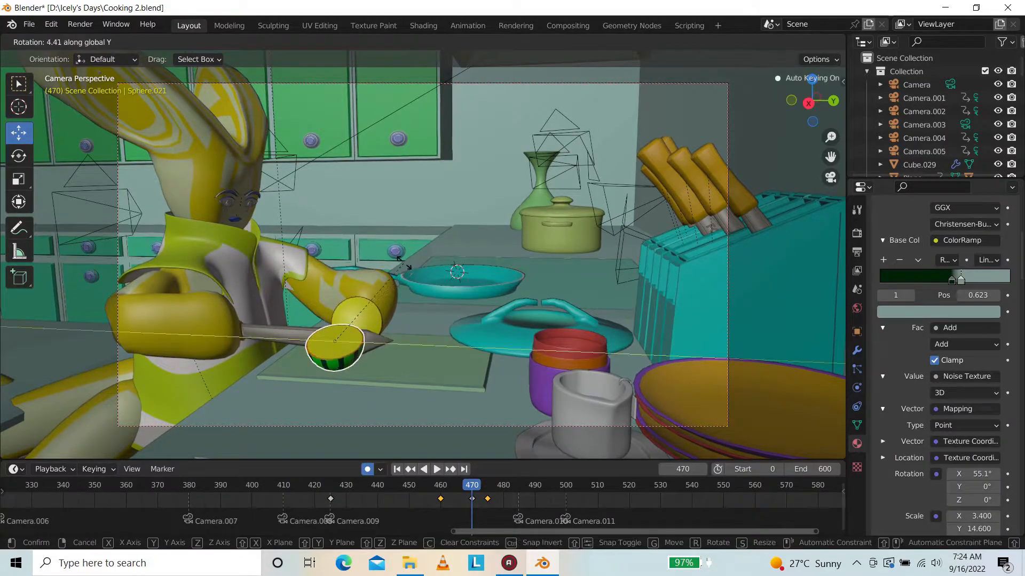
pyautogui.click(399, 260)
pyautogui.click(498, 483)
pyautogui.moveTo(495, 485); pyautogui.dragTo(413, 491)
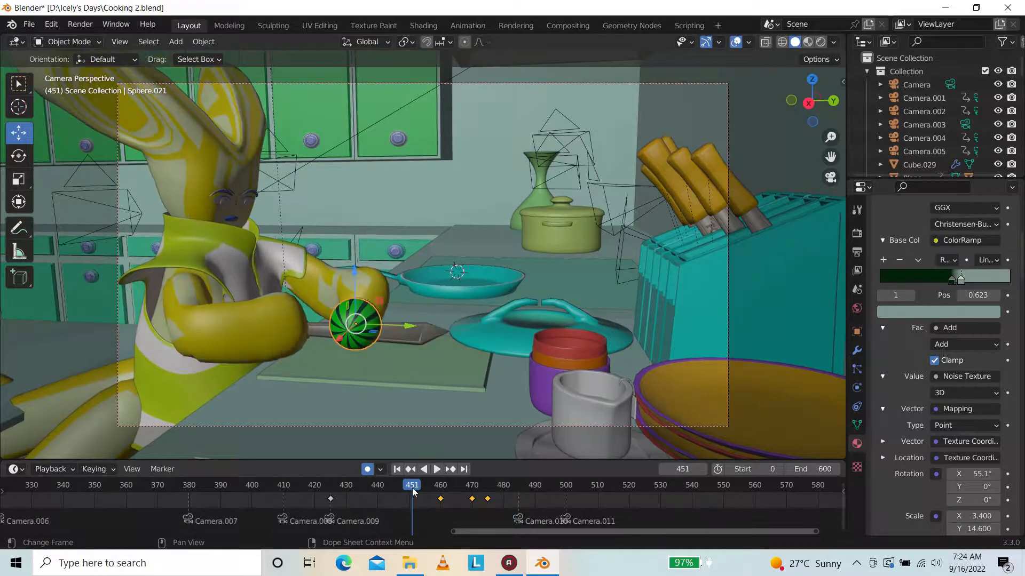
pyautogui.press('space')
pyautogui.press('space')
# At frame 470, rotate the lying melon half around global Z and about -5.5° around global X
pyautogui.click(475, 487)
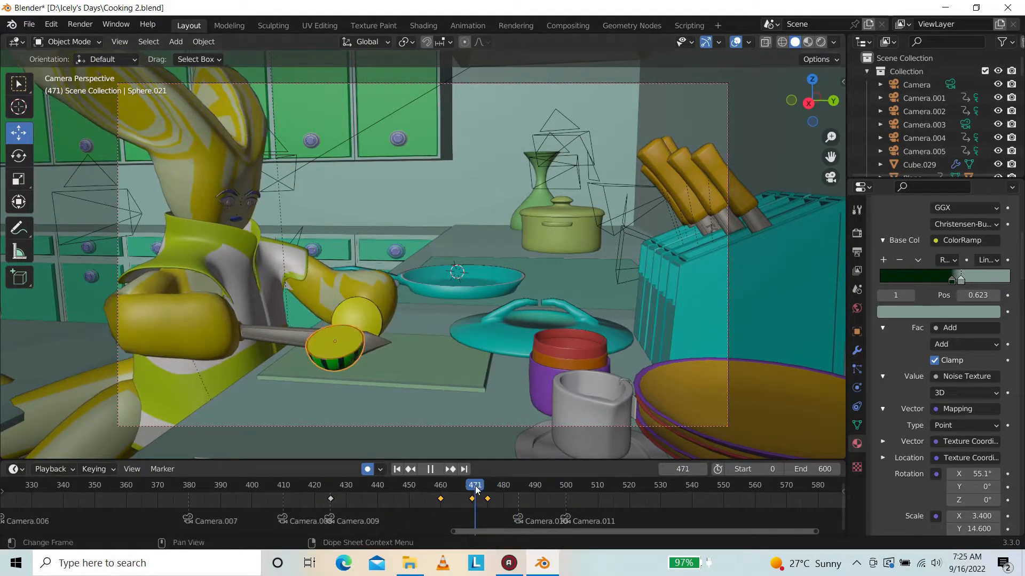
pyautogui.press('r')
pyautogui.press('z')
pyautogui.click(486, 355)
pyautogui.press('r')
pyautogui.press('x')
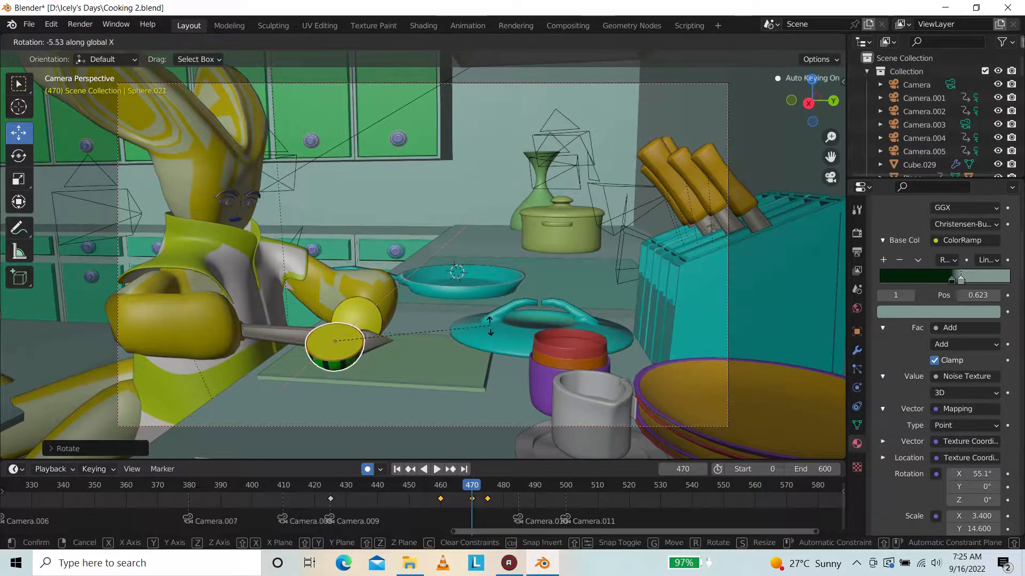
pyautogui.click(489, 331)
# Duplicate the melon half's frame 475 keyframe to frame 480, rotate the half about -5.7° around global Y at frame 475, and refine its rotation
pyautogui.moveTo(513, 485); pyautogui.dragTo(489, 500)
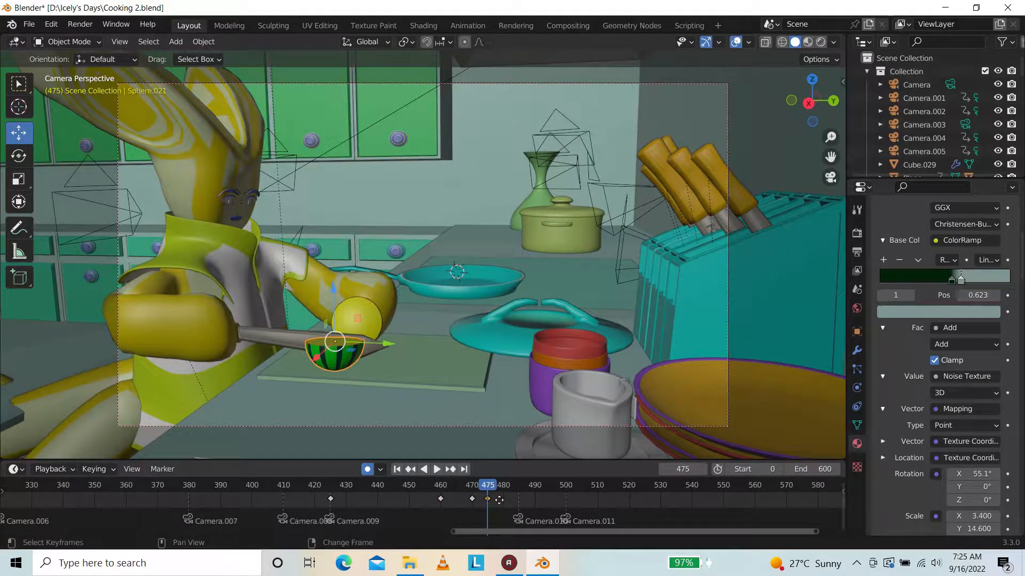
pyautogui.press('r')
pyautogui.press('y')
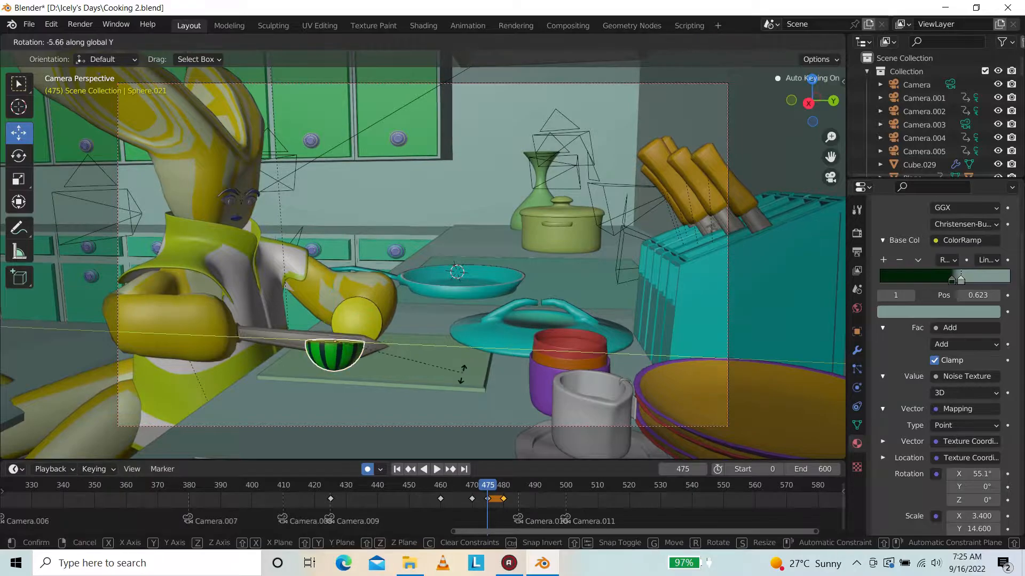
pyautogui.click(448, 366)
pyautogui.press('r')
pyautogui.click(447, 364)
pyautogui.press('space')
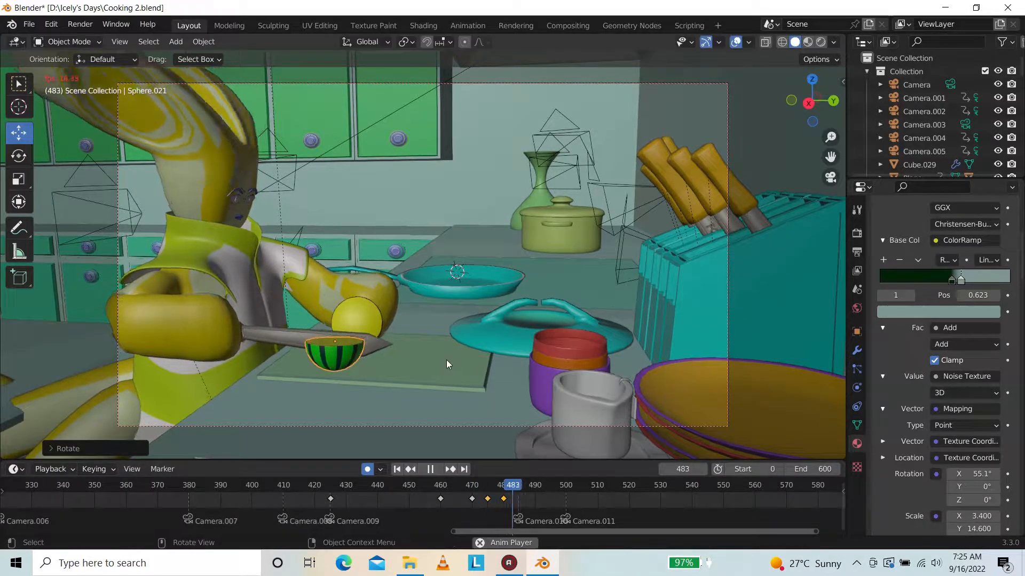
# Replay the melon cut through the camera with overlays hidden and return to frame 425
pyautogui.press('space')
pyautogui.click(347, 486)
pyautogui.press('space')
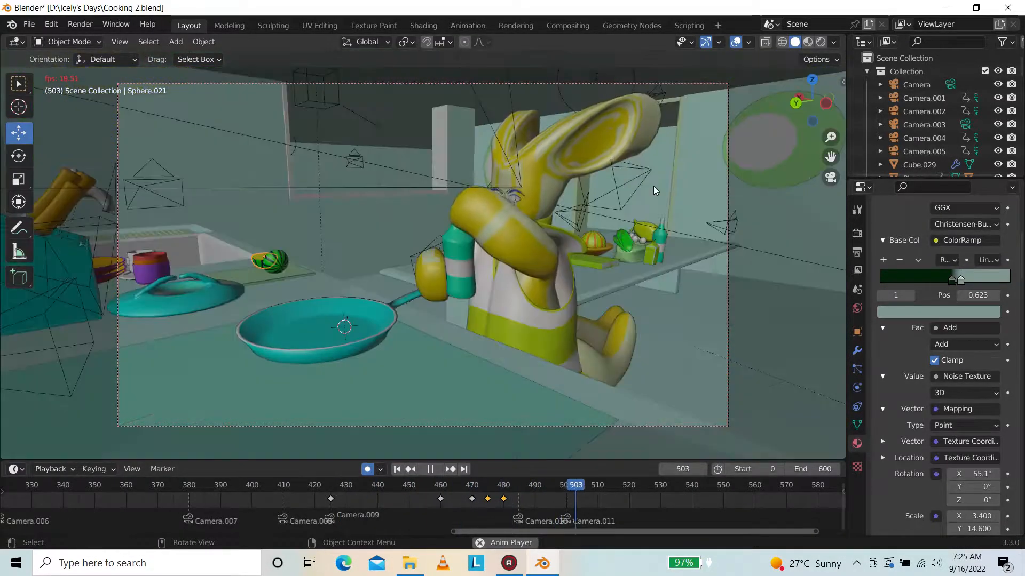
pyautogui.click(388, 508)
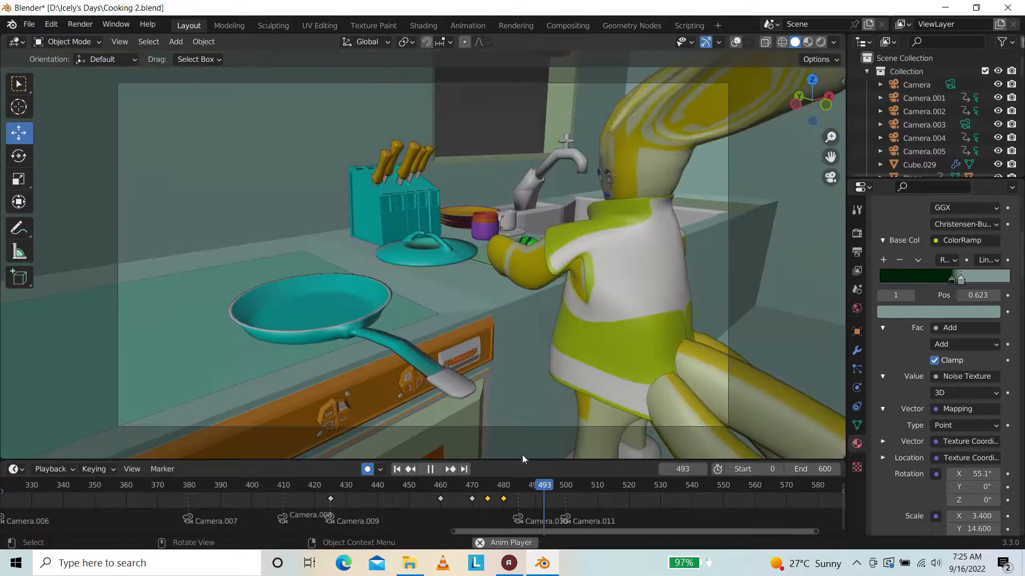
pyautogui.click(359, 506)
pyautogui.click(328, 499)
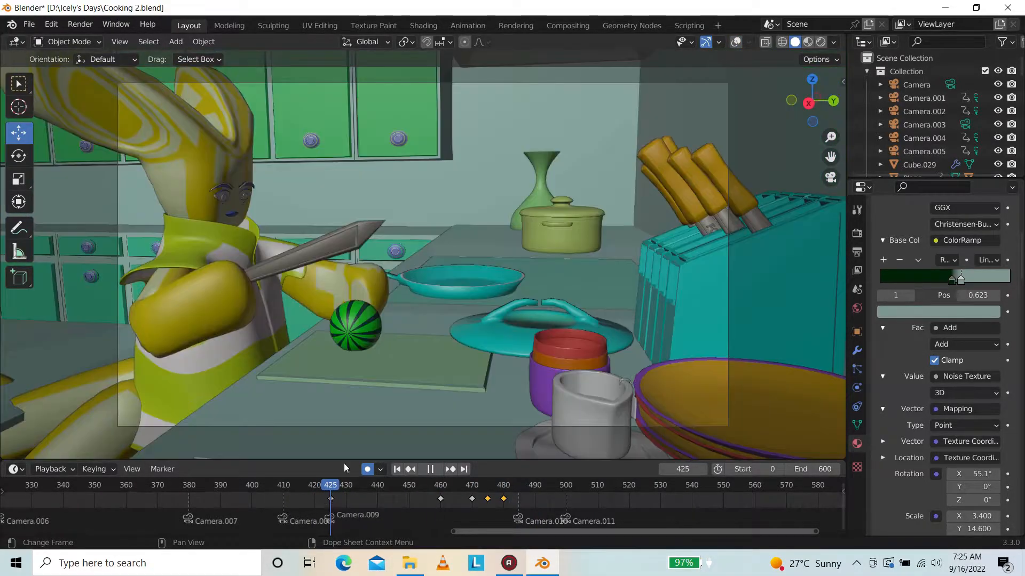
# At frame 425, move both melon halves along global Z and replay the cut with overlays hidden
pyautogui.click(375, 312)
pyautogui.keyDown('shift'); pyautogui.click(365, 322); pyautogui.keyUp('shift')
pyautogui.press('g')
pyautogui.press('z')
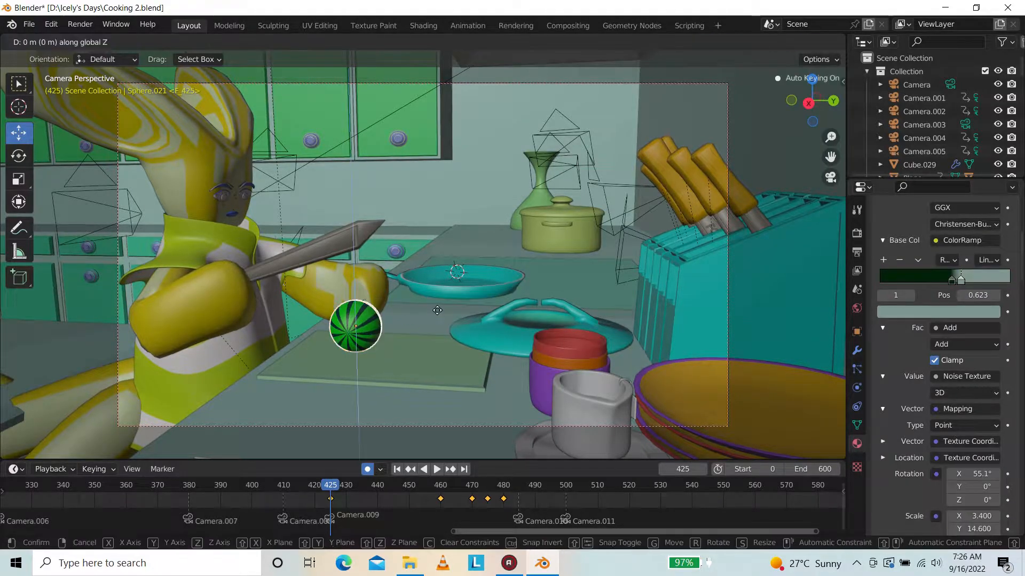
pyautogui.click(438, 314)
pyautogui.click(736, 43)
pyautogui.click(409, 331)
pyautogui.press('space')
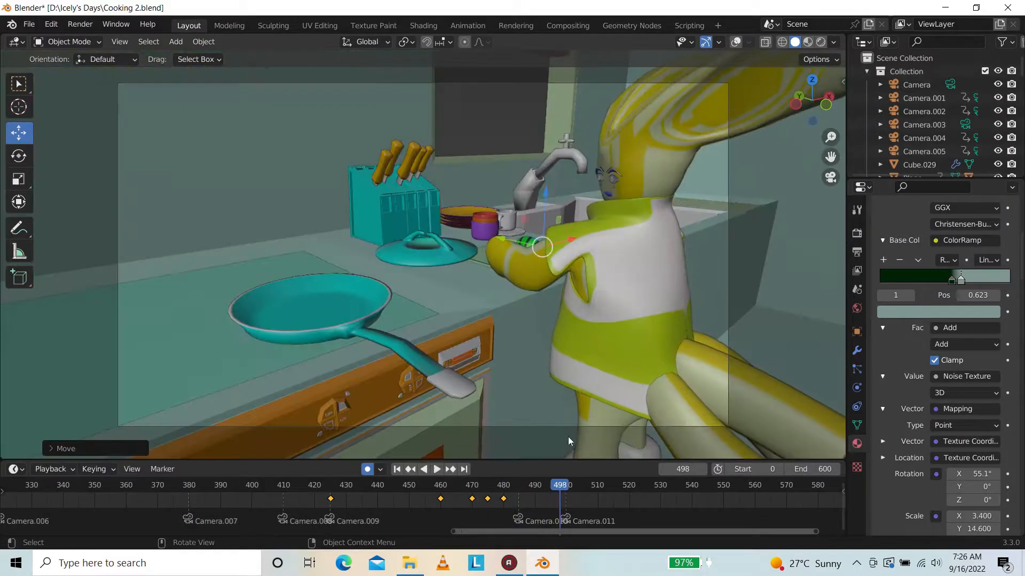
# Replay the melon cut and examine it from an orbited view close to the cutting board
pyautogui.click(344, 499)
pyautogui.press('space')
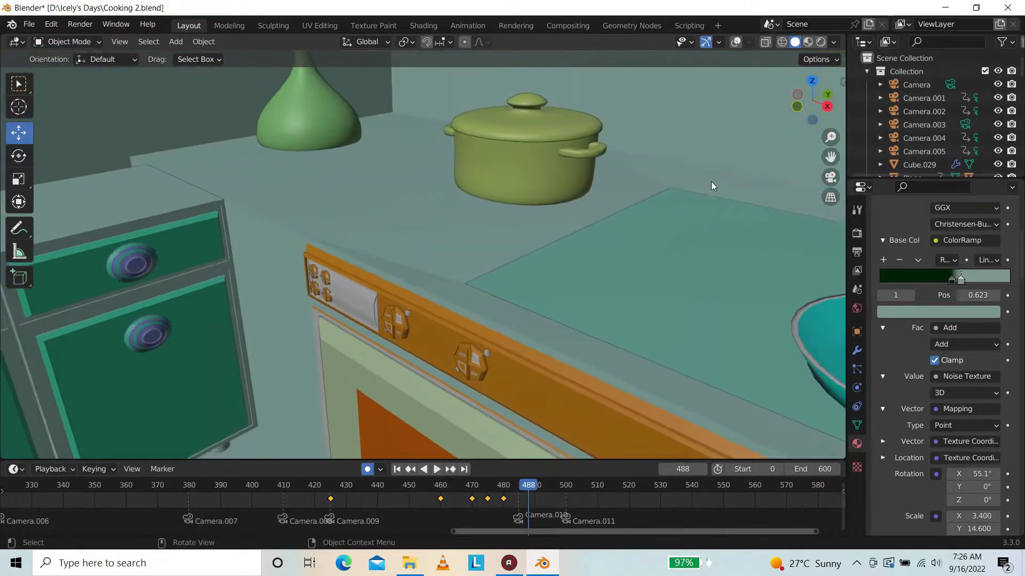
pyautogui.press('space')
pyautogui.moveTo(830, 157); pyautogui.dragTo(779, 123)
pyautogui.moveTo(480, 487); pyautogui.dragTo(326, 488)
pyautogui.press('space')
pyautogui.press('space')
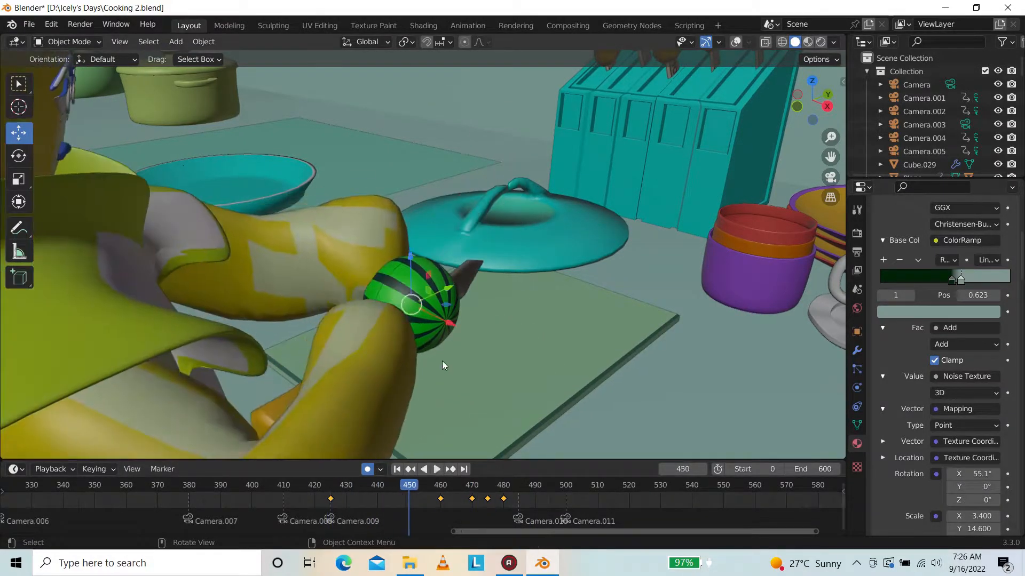
# At frame 450, inspect the melon, knife and rabbit body from another side, checking them briefly in X-ray
pyautogui.click(735, 42)
pyautogui.moveTo(811, 100); pyautogui.dragTo(691, 112)
pyautogui.click(337, 151)
pyautogui.click(766, 42)
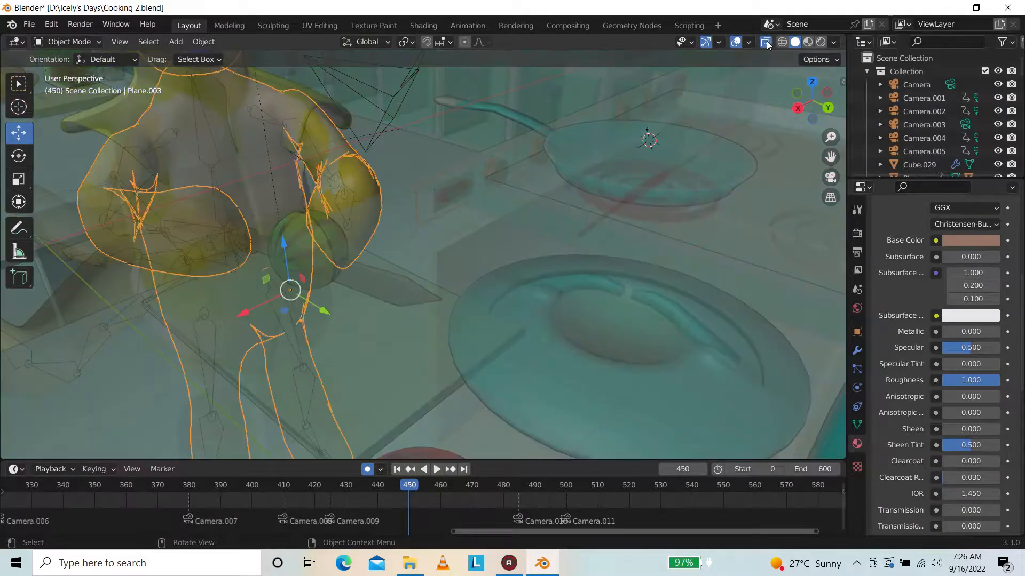
pyautogui.click(766, 42)
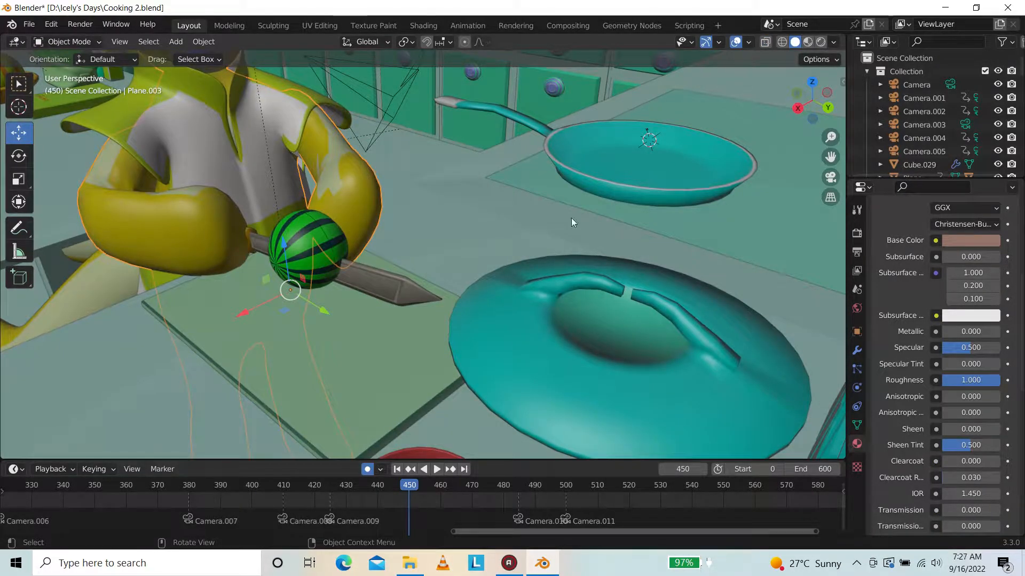
# Play the animation from the refrigerator shot onward, checking the character from an orbited view and through the camera
pyautogui.press('KP_0')
pyautogui.moveTo(374, 486); pyautogui.dragTo(326, 487)
pyautogui.press('space')
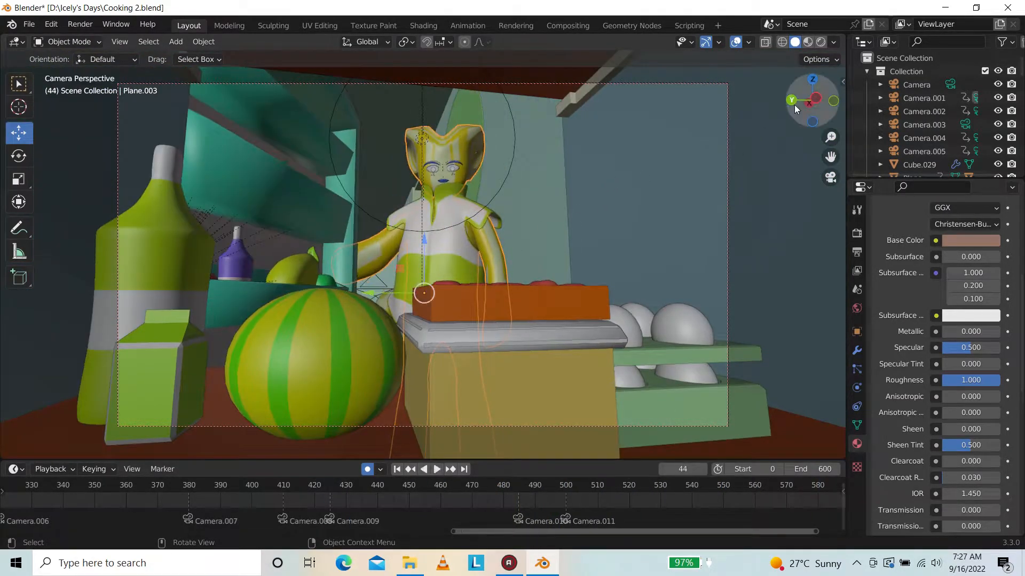
pyautogui.press('space')
pyautogui.moveTo(789, 108); pyautogui.dragTo(823, 128)
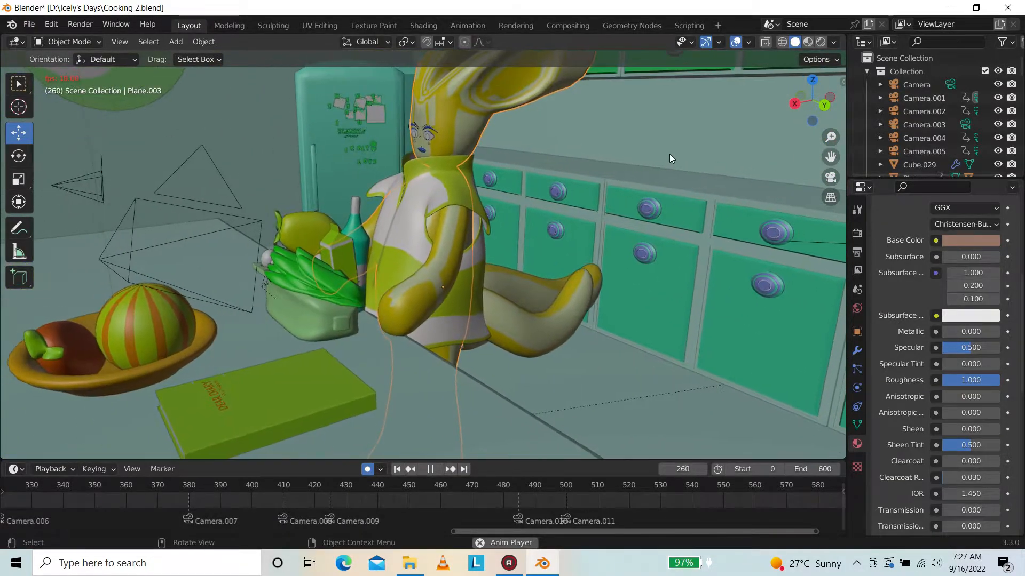
pyautogui.press('KP_0')
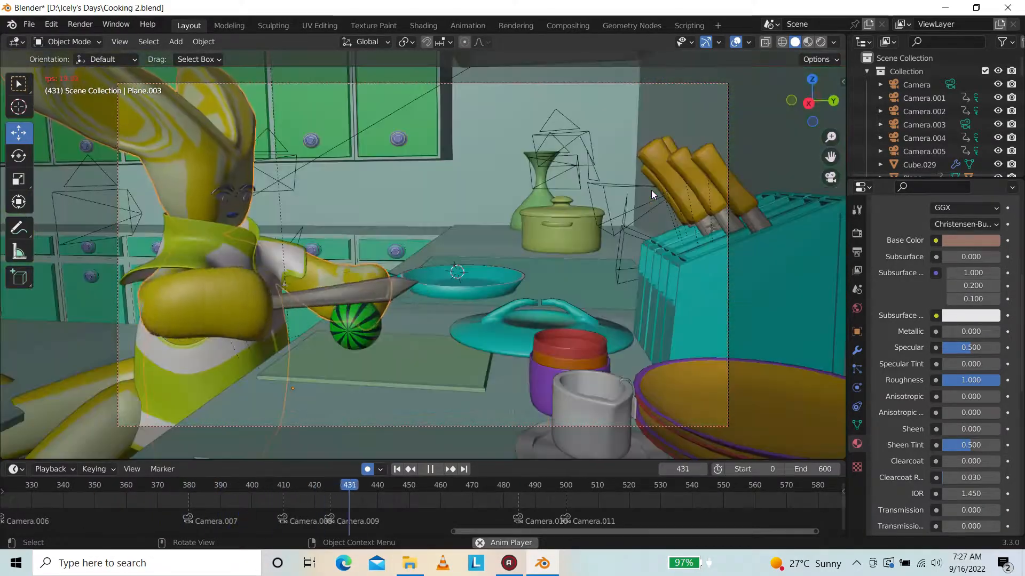
# Check the cutting shot from an orbited view and play the remaining shots through the camera with overlays hidden
pyautogui.press('space')
pyautogui.moveTo(819, 115); pyautogui.dragTo(674, 156)
pyautogui.moveTo(830, 157); pyautogui.dragTo(923, 160)
pyautogui.press('KP_0')
pyautogui.press('space')
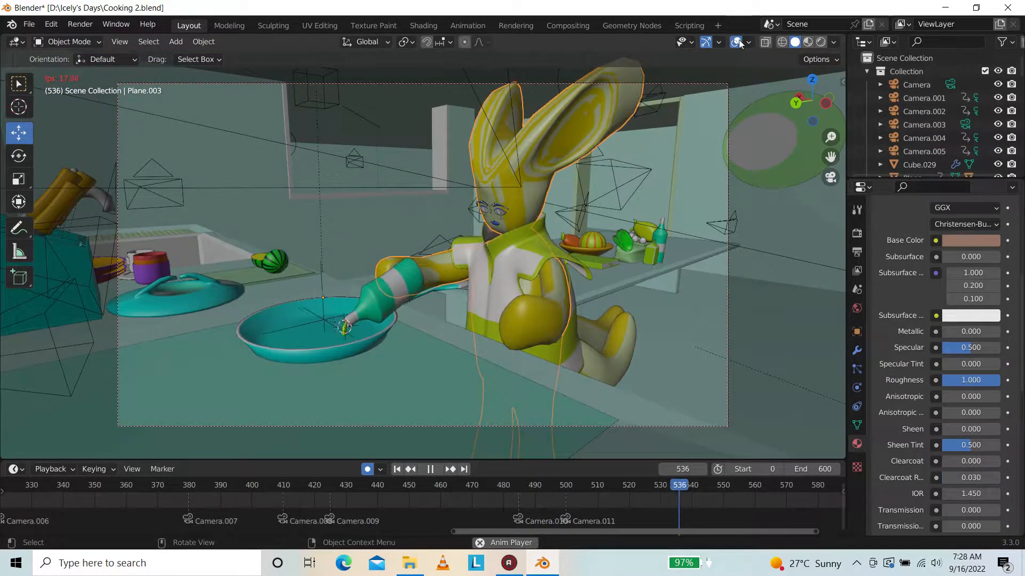
pyautogui.click(736, 42)
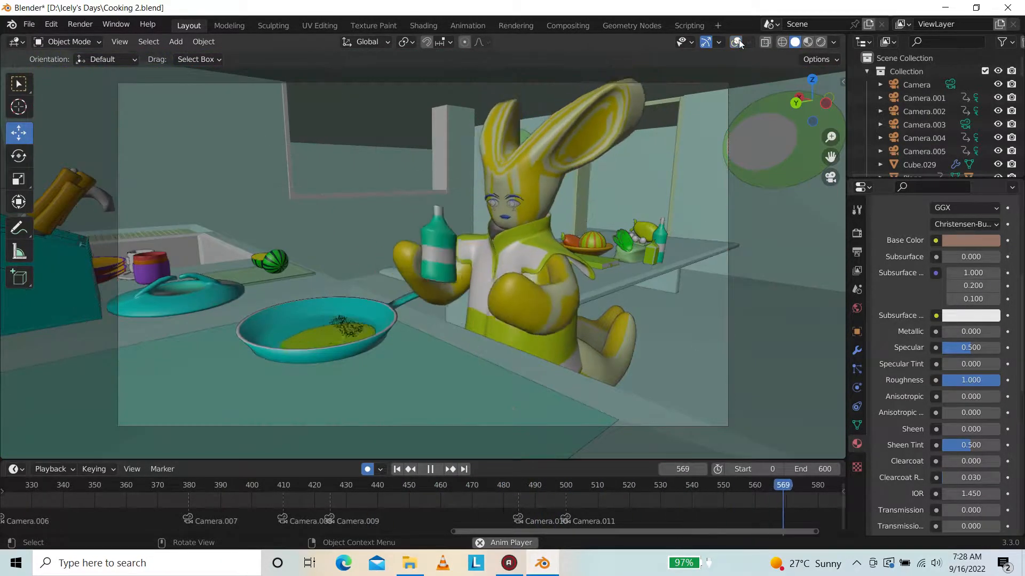
pyautogui.press('space')
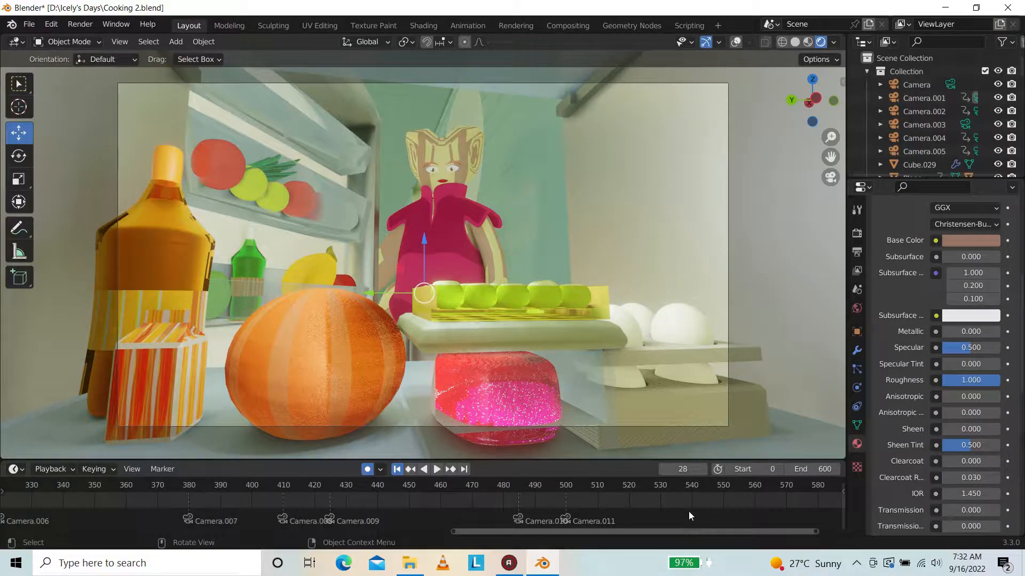
# Play the animation from its first frame in rendered shading to review the grocery-carrying shot
pyautogui.hotkey('shift', 'Left')
pyautogui.press('space')
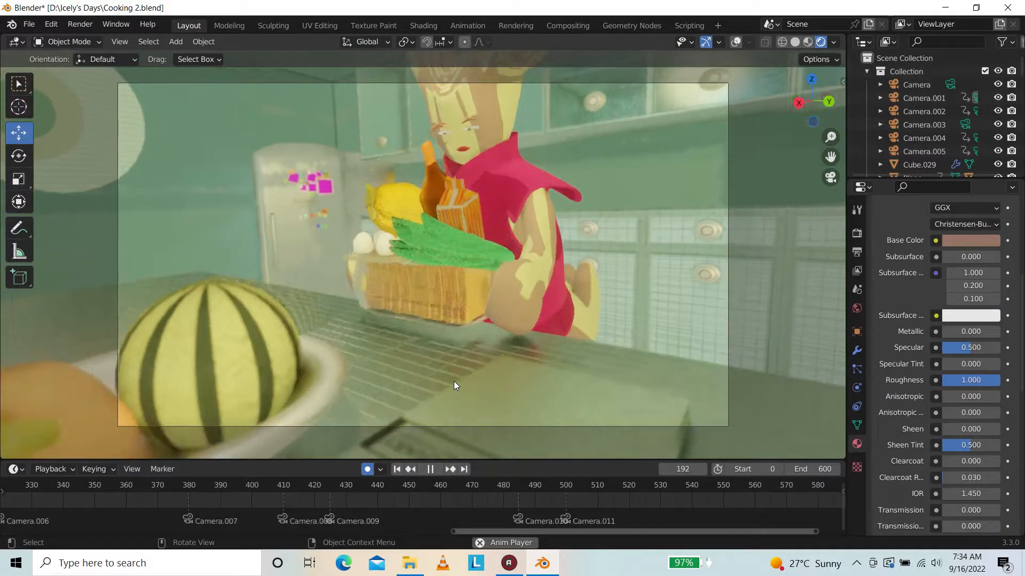
pyautogui.press('space')
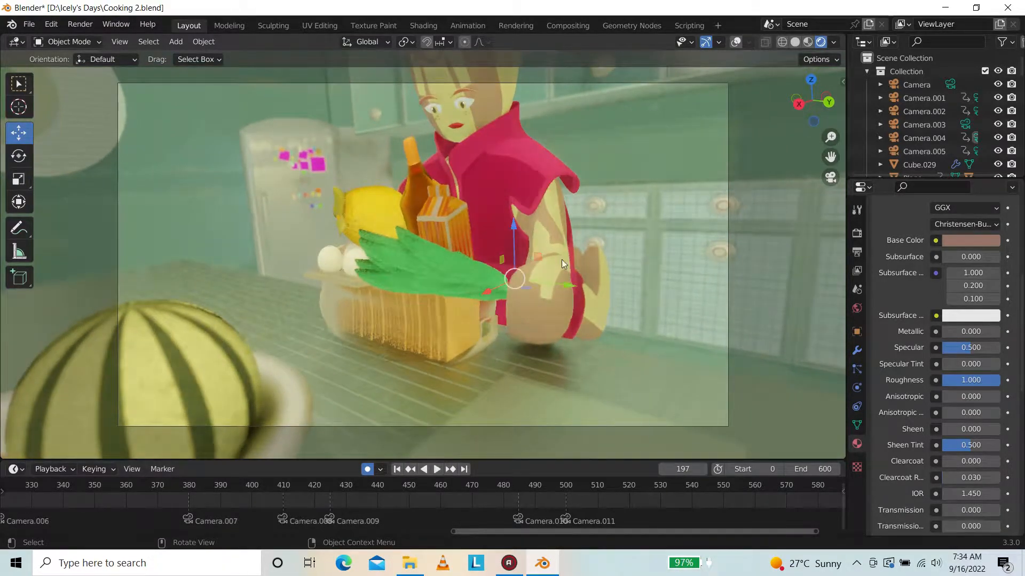
# At frame 397, select the 5000 W area light with overlays shown and snap the 3D cursor
pyautogui.moveTo(683, 472); pyautogui.dragTo(743, 469)
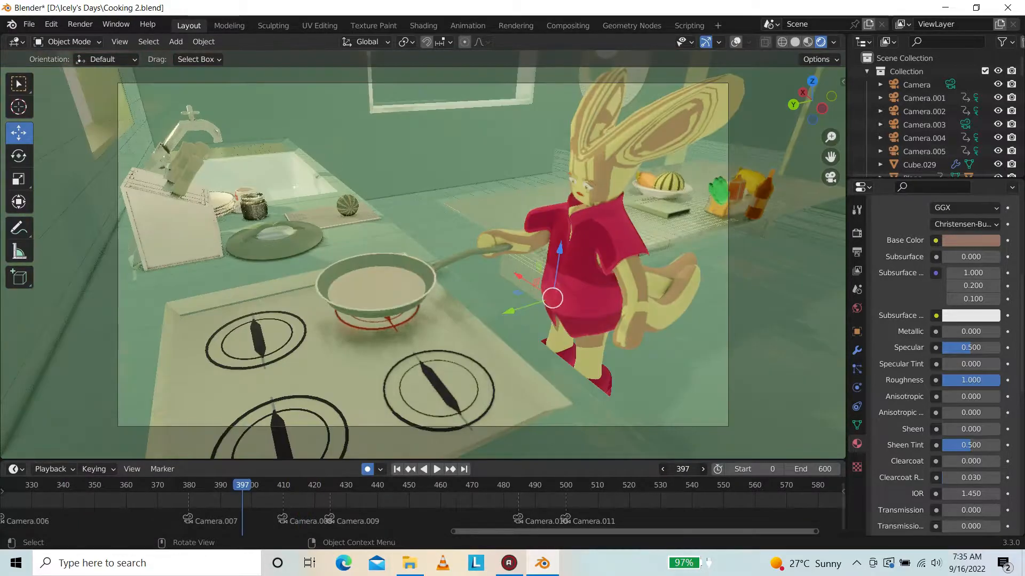
pyautogui.click(735, 43)
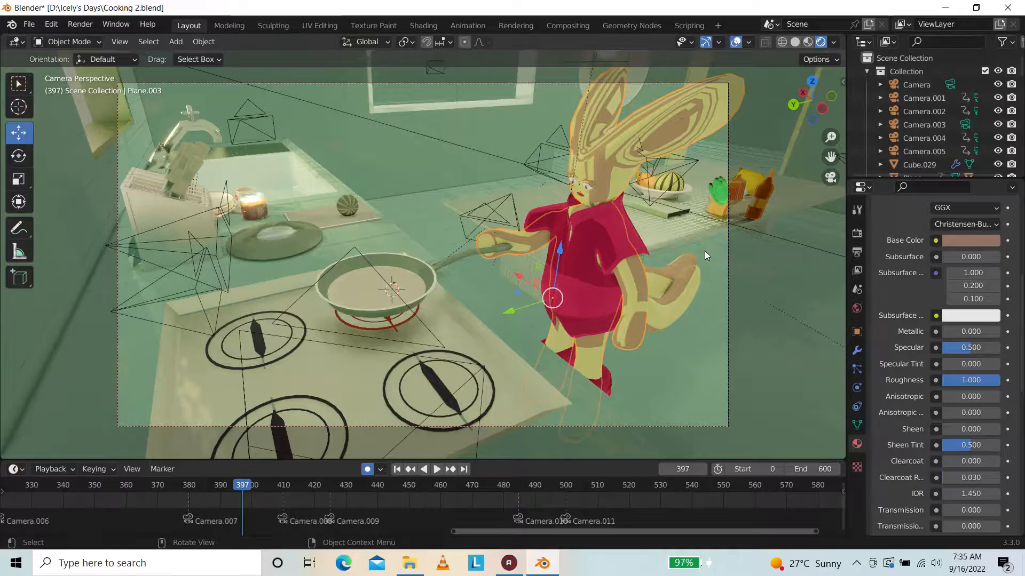
pyautogui.click(829, 384)
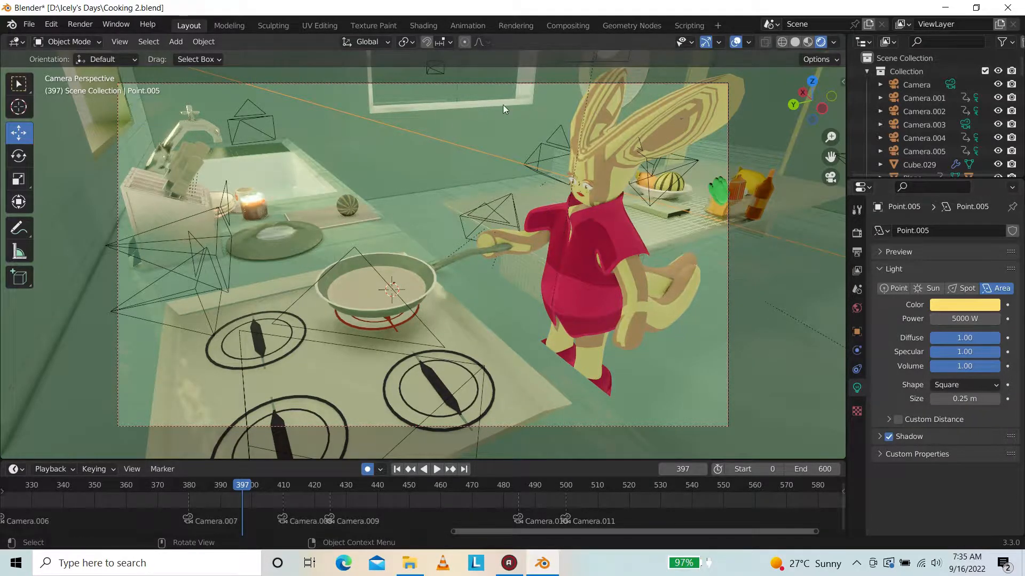
pyautogui.hotkey('shift', 's')
pyautogui.click(408, 155)
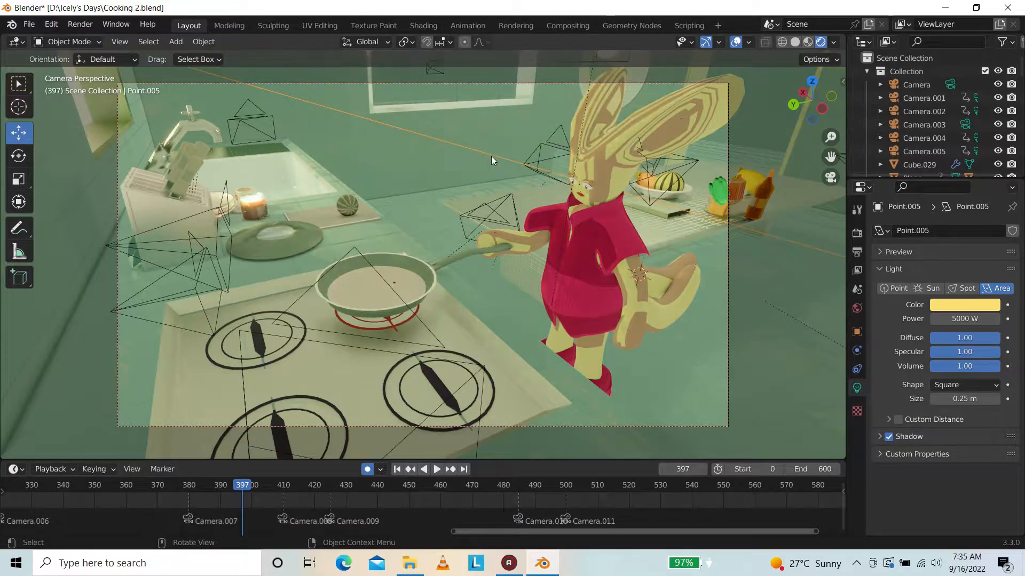
# Duplicate the area light a short distance from the original and rotate the copy slightly around global Z
pyautogui.hotkey('shift', 'd')
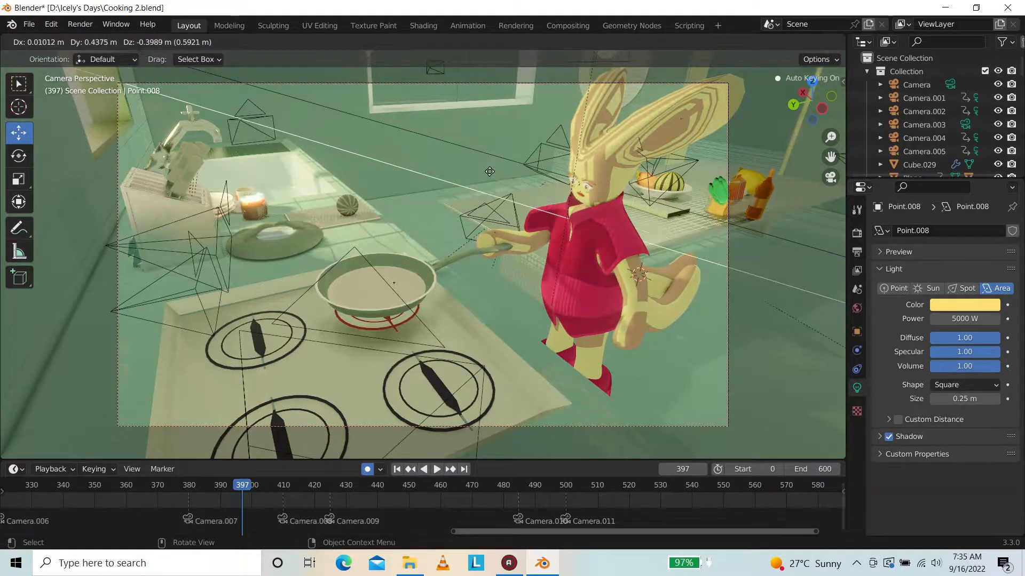
pyautogui.click(500, 167)
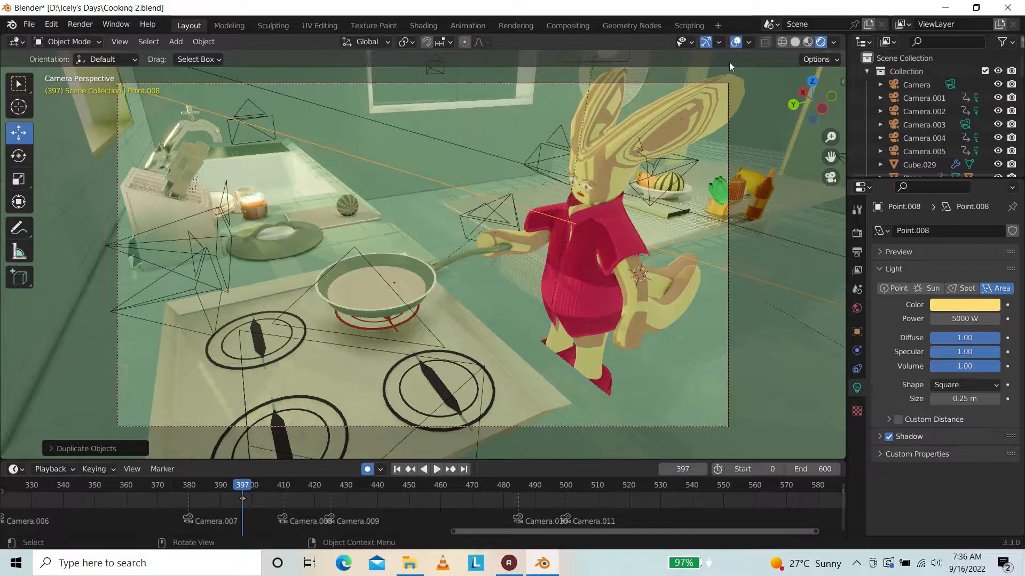
pyautogui.press('r')
pyautogui.press('z')
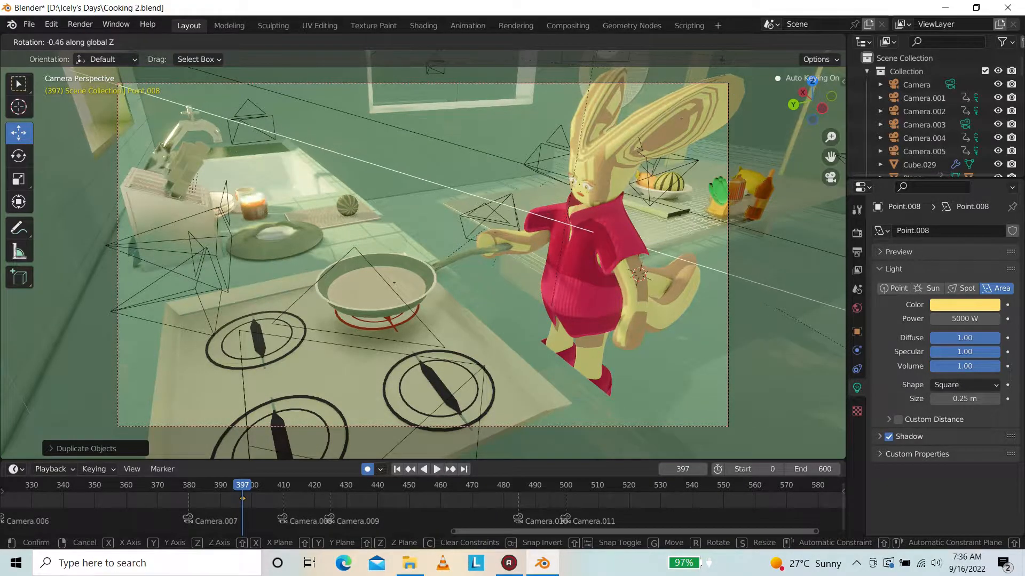
pyautogui.click(723, 446)
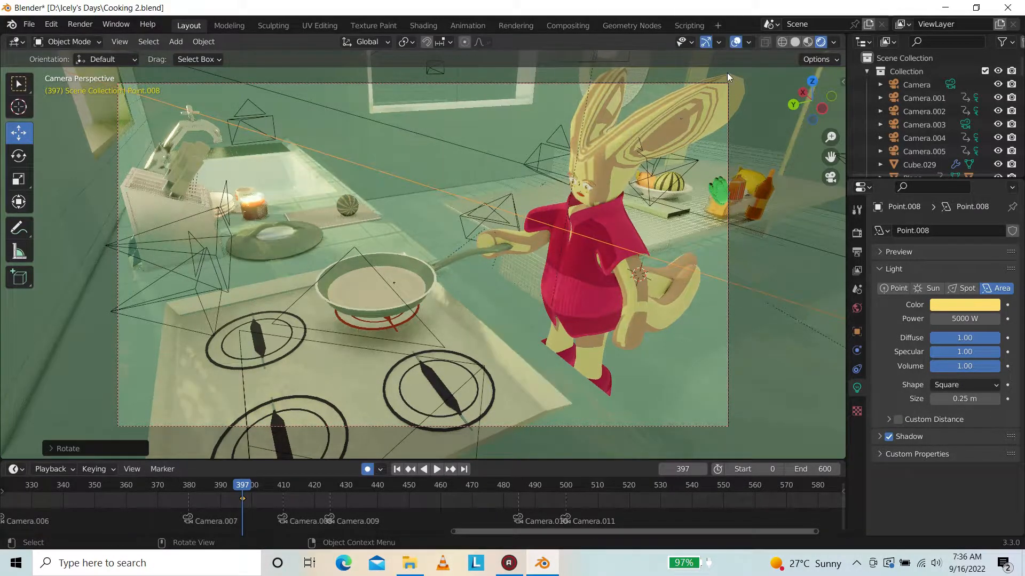
# Try moving the duplicated area light about 0.65 m as seen from outside the kitchen window
pyautogui.moveTo(800, 105); pyautogui.dragTo(923, 85)
pyautogui.scroll(-1, 714, 163)
pyautogui.scroll(-6, 735, 143)
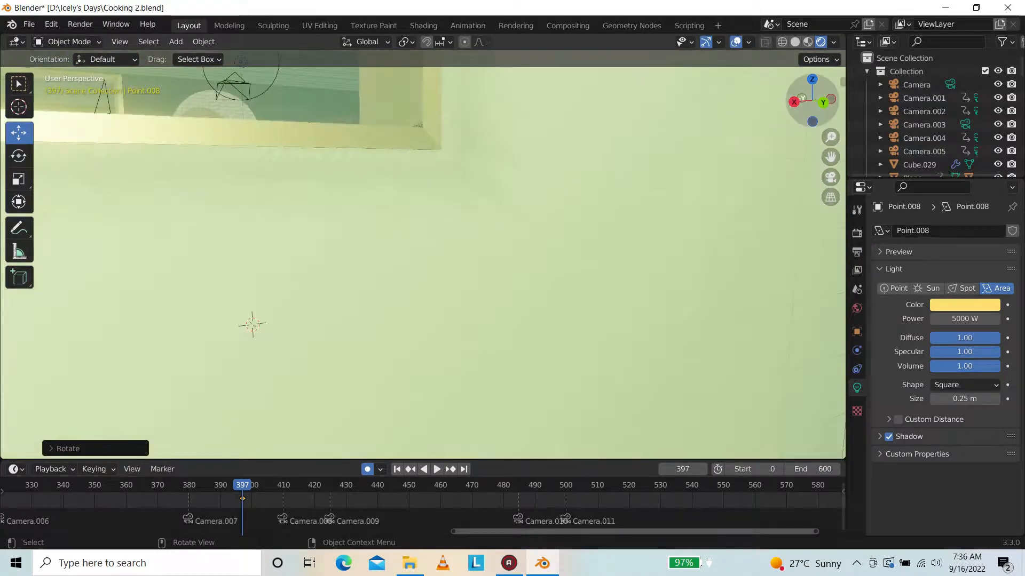
pyautogui.scroll(-3, 674, 149)
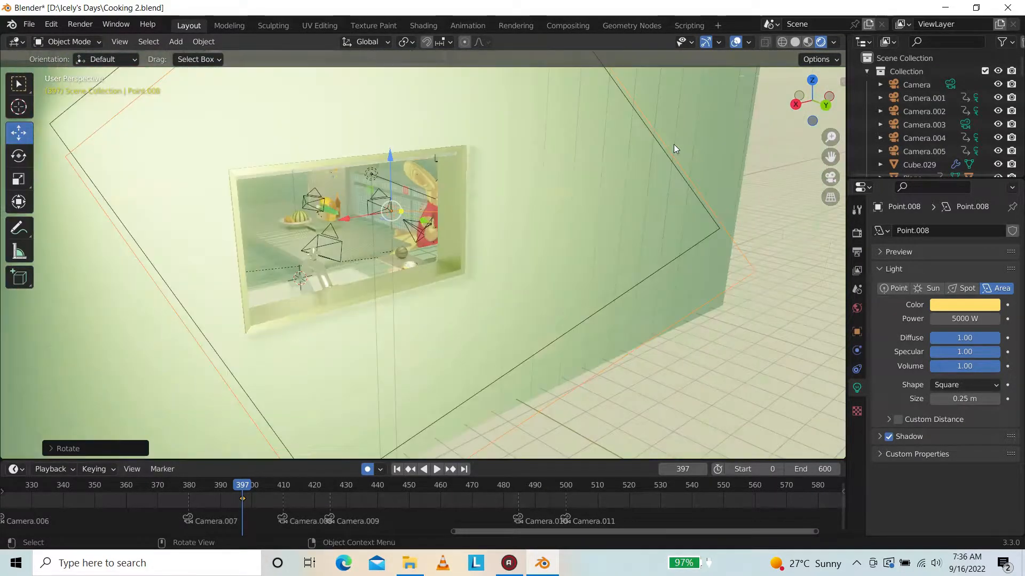
pyautogui.press('g')
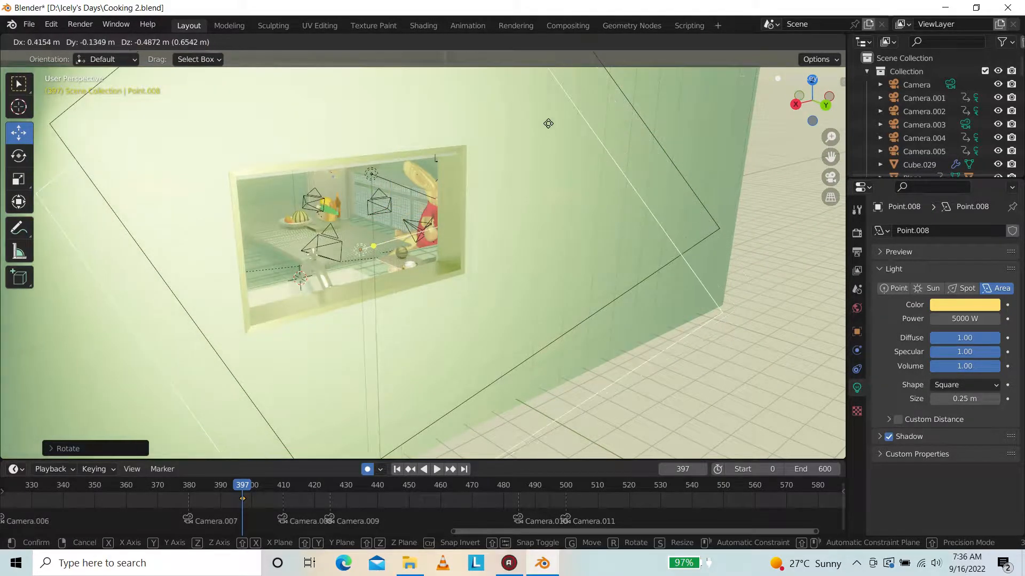
pyautogui.click(547, 123)
pyautogui.press('KP_0')
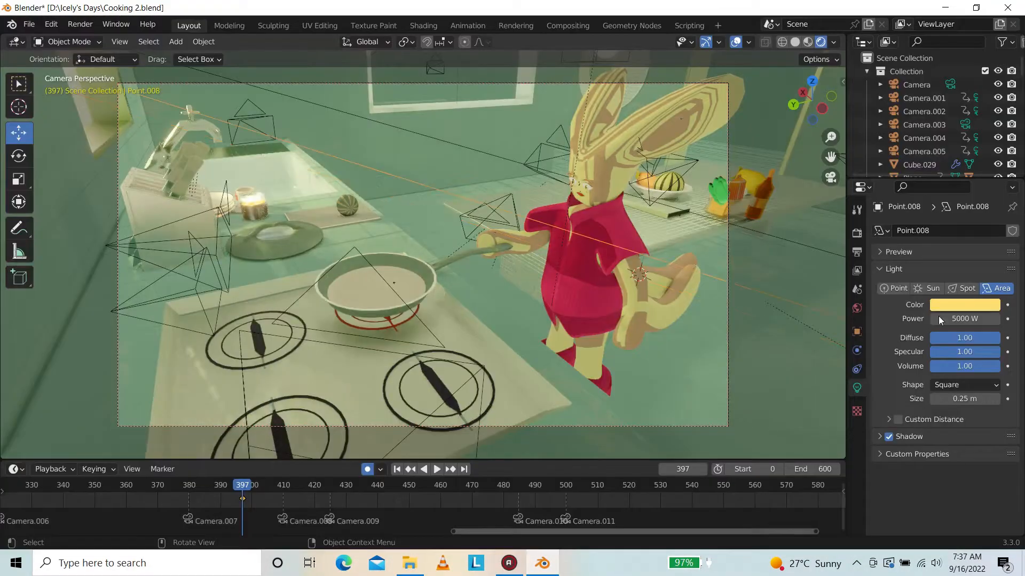
# Adjust the duplicated area light's rotation around global Z while looking through the camera
pyautogui.press('r')
pyautogui.press('z')
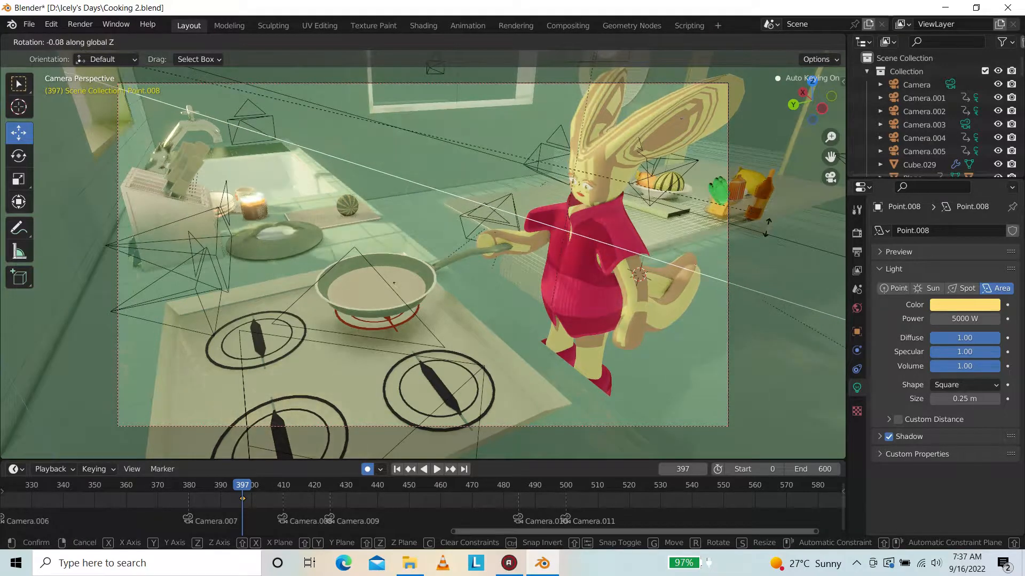
pyautogui.click(764, 238)
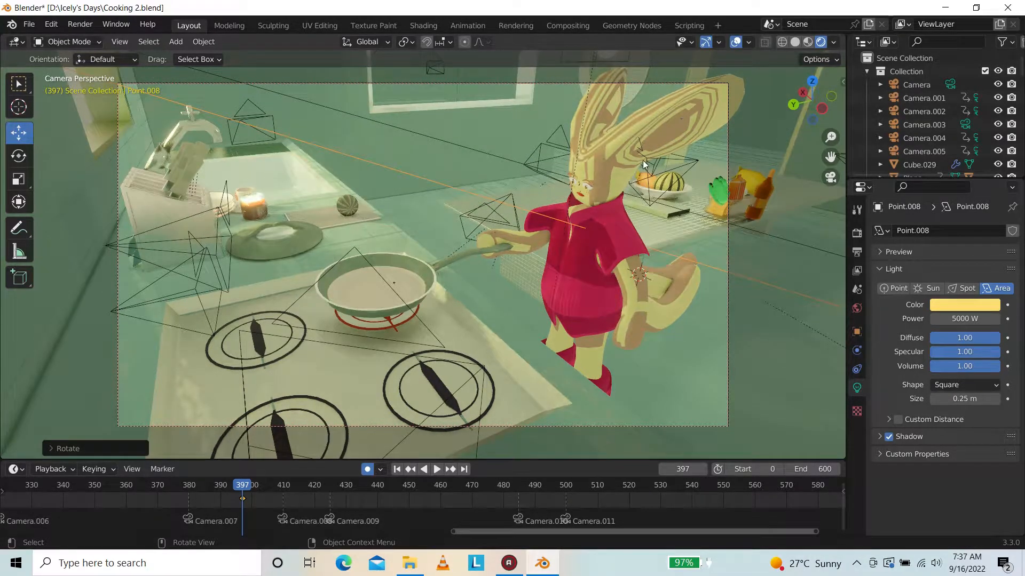
# Set the duplicated area light's power to 50000 W and delete its keyframe at frame 397
pyautogui.click(964, 319)
pyautogui.write('50000')
pyautogui.press('Return')
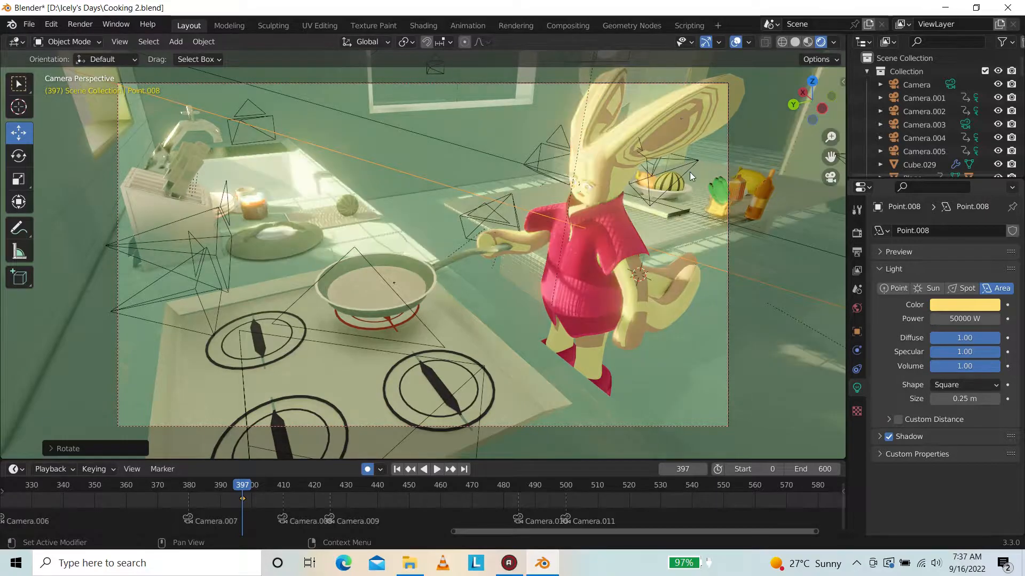
pyautogui.click(735, 43)
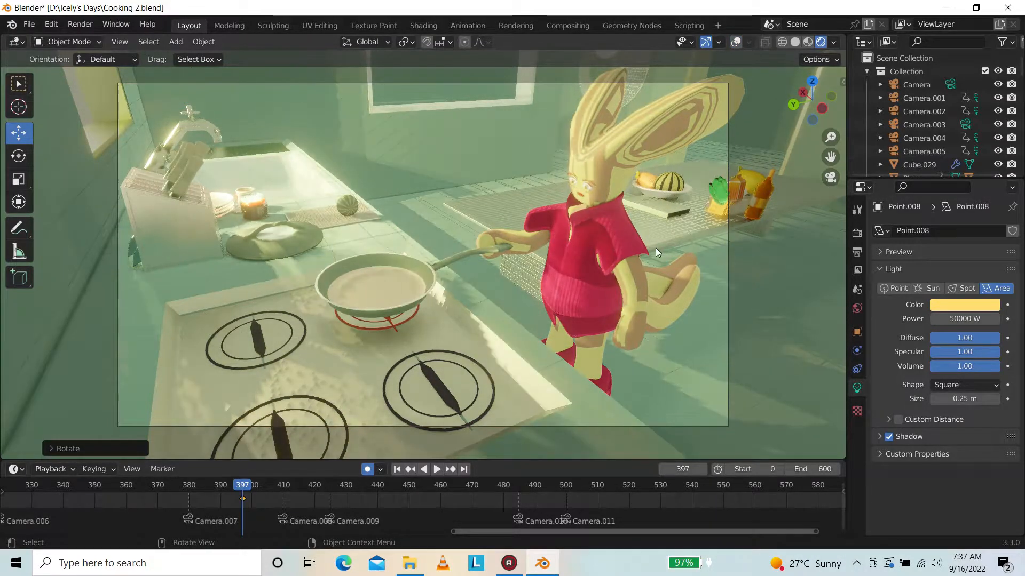
pyautogui.press('x')
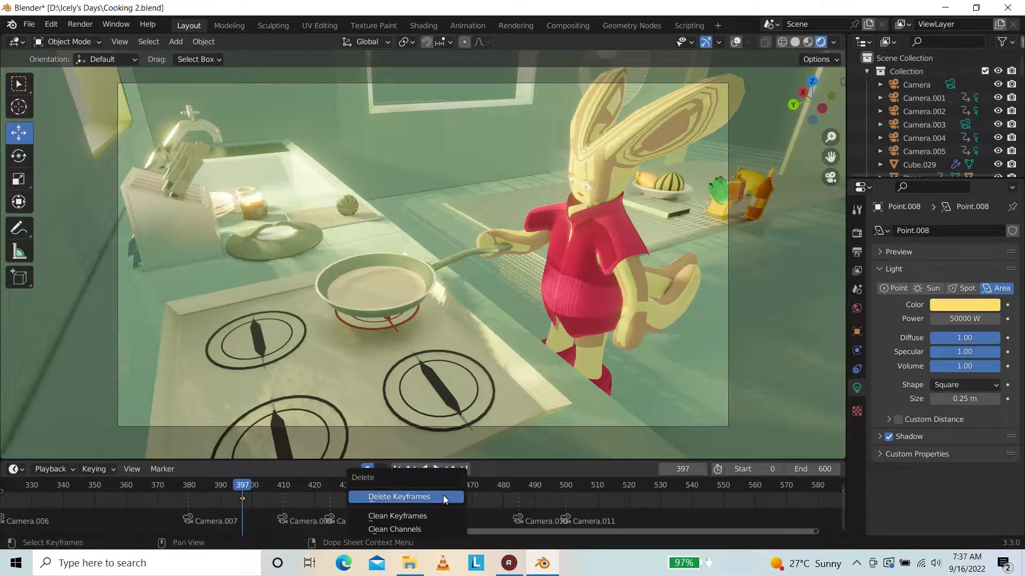
pyautogui.click(442, 497)
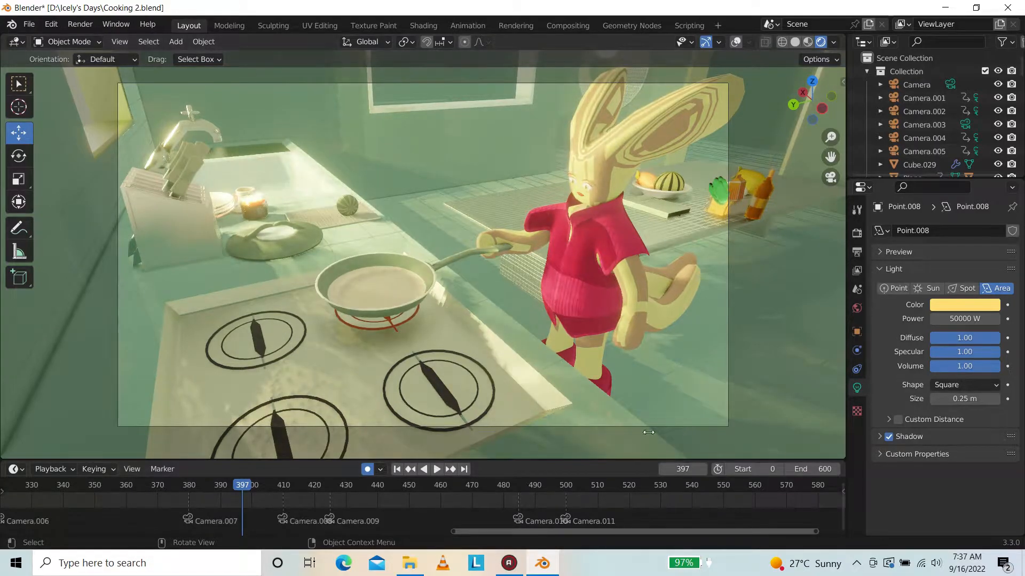
# Change the kitchen room mesh's base colors: Material.068 to greyish pink (H 0.025, S 0.141, V 0.456) and Material.045 to very pale pink
pyautogui.click(594, 392)
pyautogui.click(856, 443)
pyautogui.click(969, 448)
pyautogui.click(931, 311)
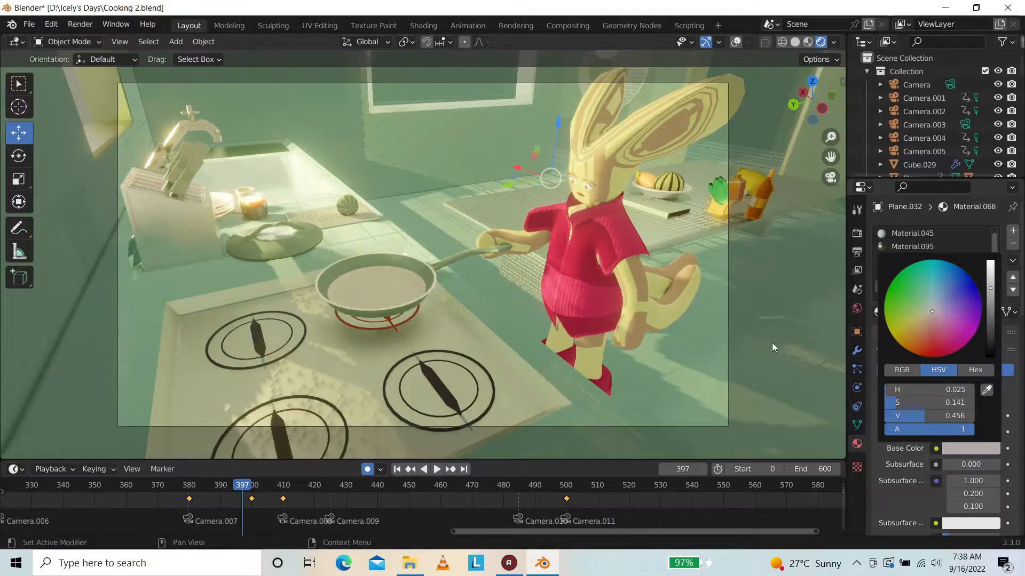
pyautogui.click(890, 234)
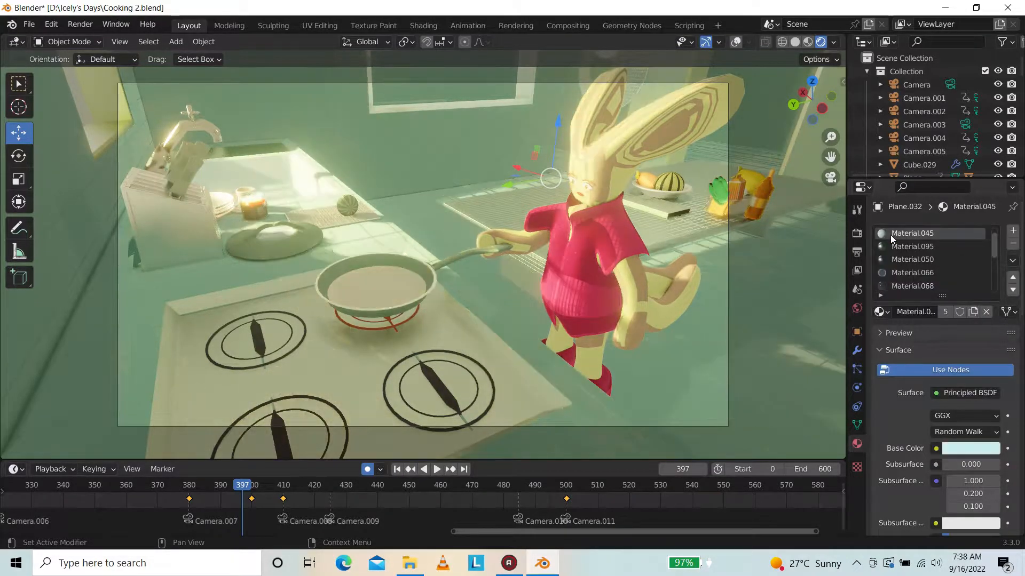
pyautogui.click(969, 449)
pyautogui.click(933, 311)
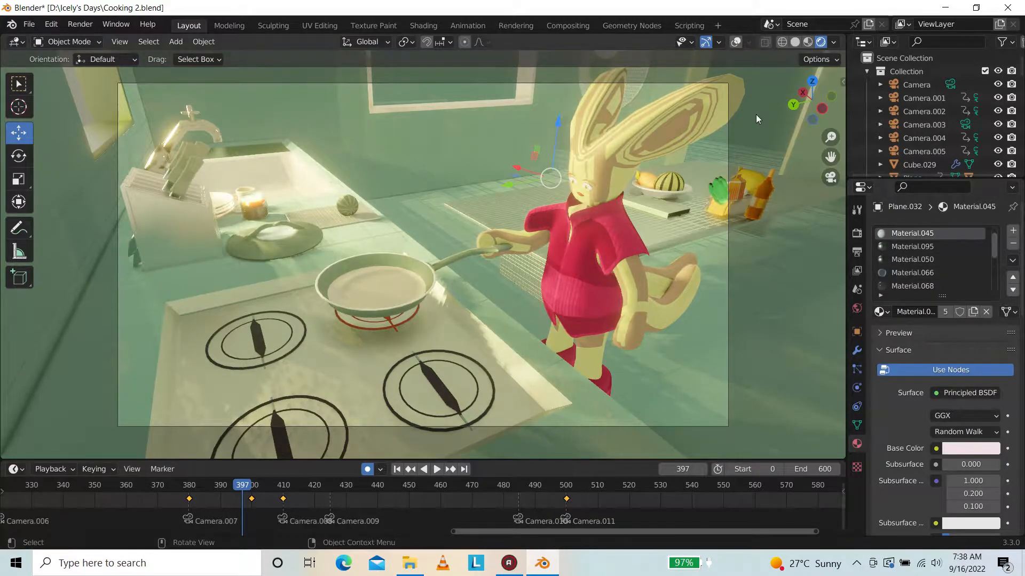
# Make the material of a wall face active in Edit Mode and try a neutral grey (S 0, V 0.753) for its second color ramp stop
pyautogui.click(736, 43)
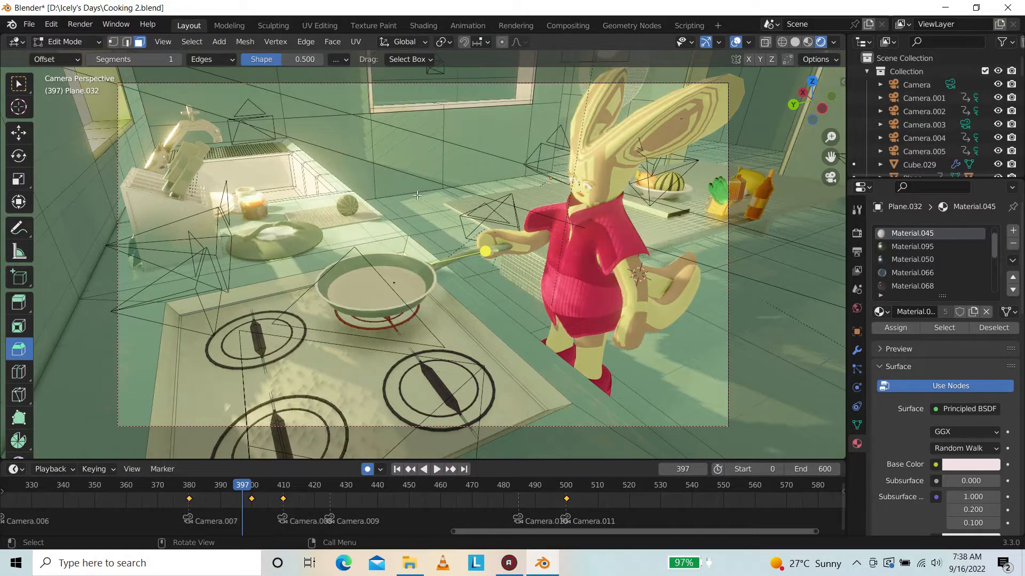
pyautogui.click(469, 191)
pyautogui.press('Tab')
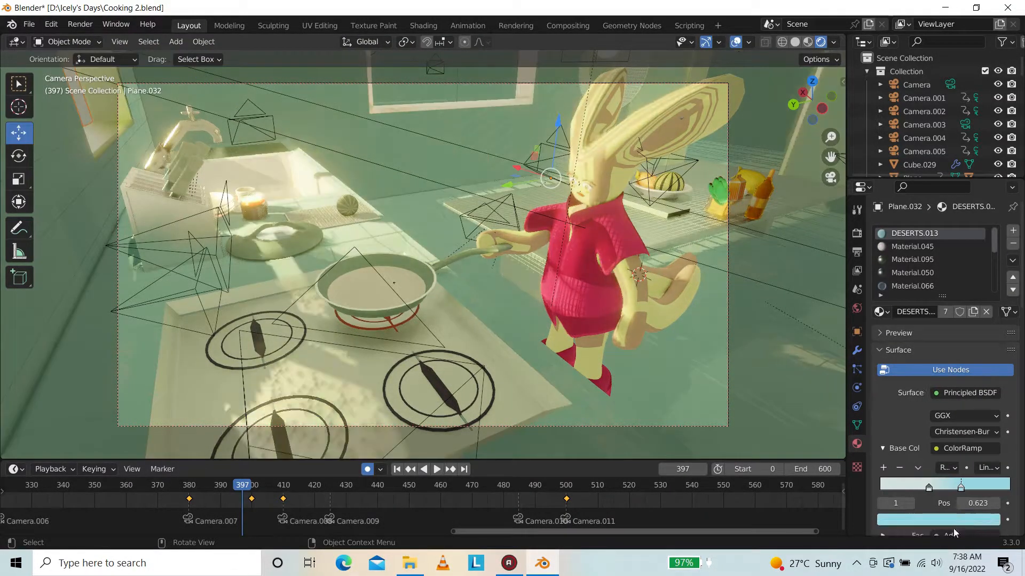
pyautogui.click(946, 521)
pyautogui.click(930, 378)
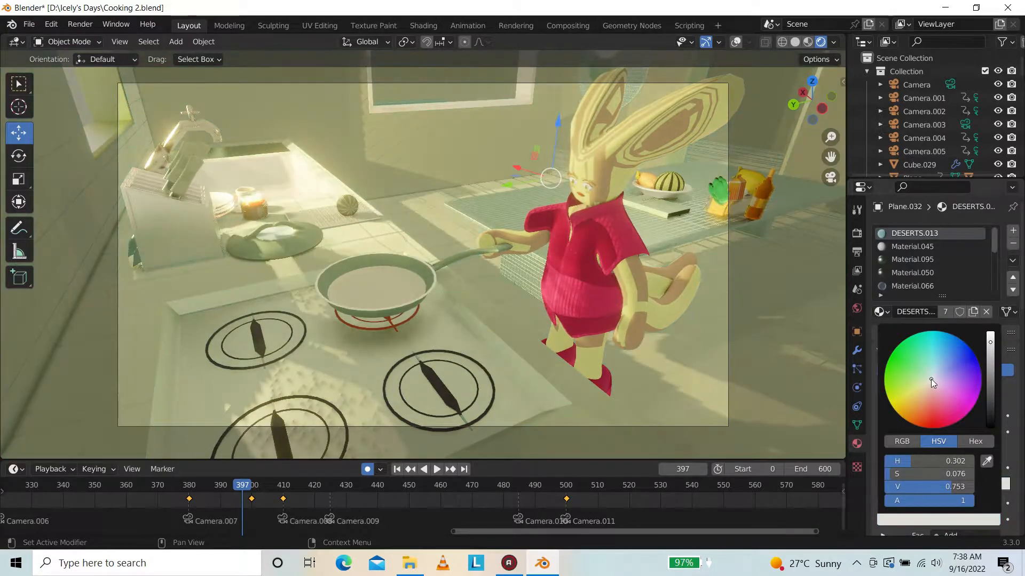
pyautogui.click(929, 375)
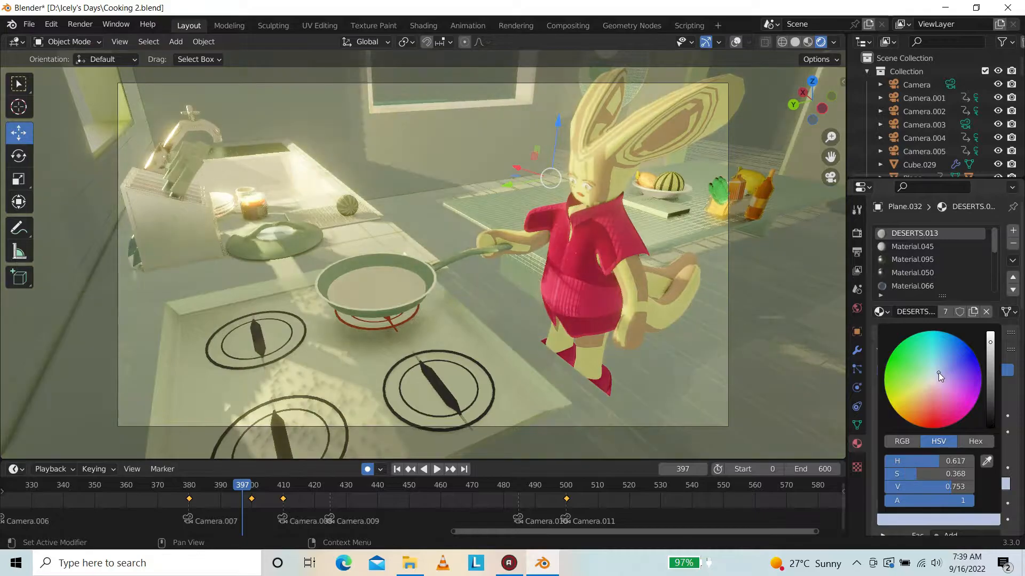
pyautogui.click(933, 381)
# Try a roughness of about 0.473 and a pale yellow second color ramp stop on the wall material DESERTS.013
pyautogui.scroll(-15, 1003, 352)
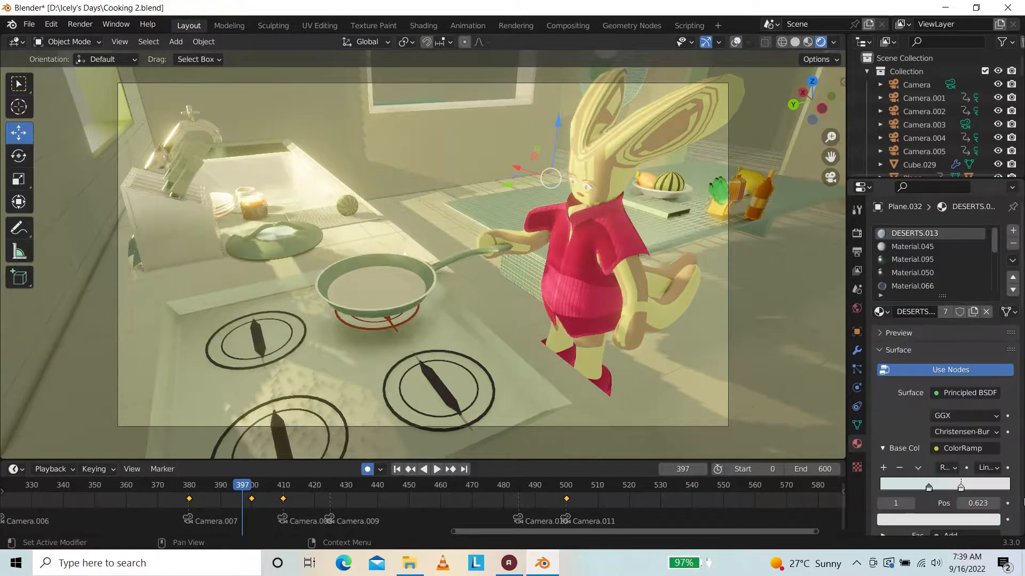
pyautogui.scroll(10, 1023, 349)
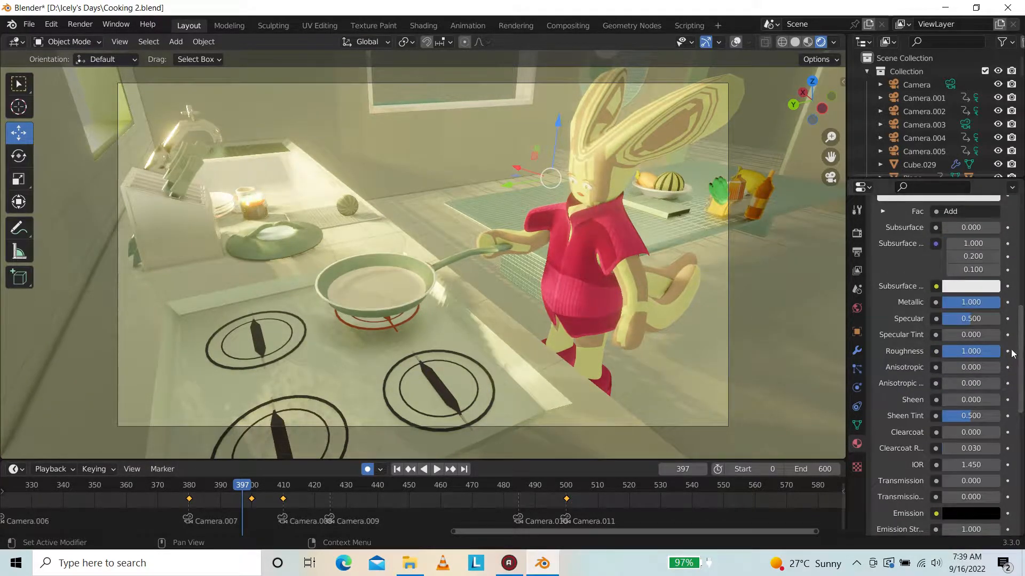
pyautogui.moveTo(992, 351); pyautogui.dragTo(961, 352)
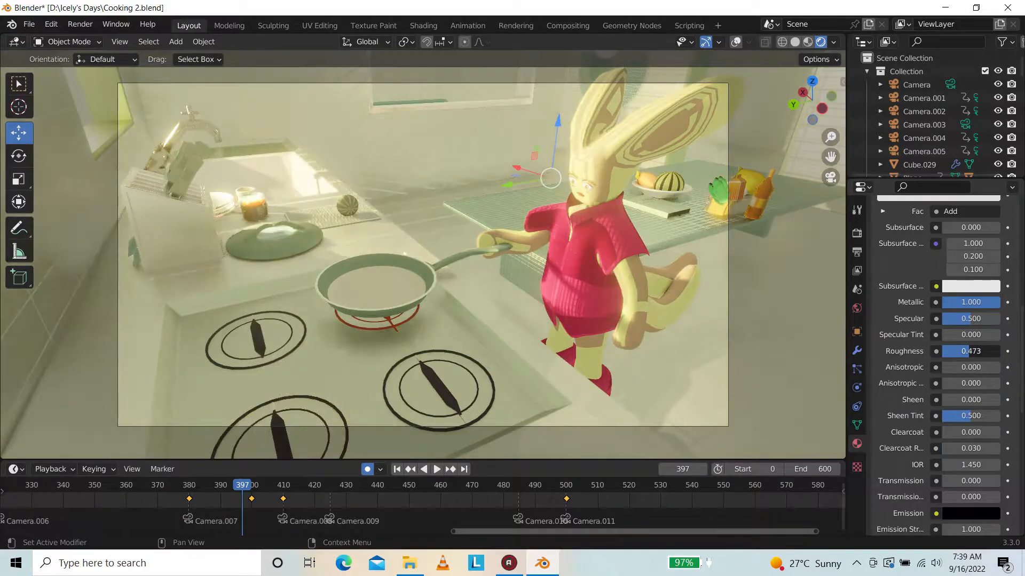
pyautogui.scroll(13, 943, 462)
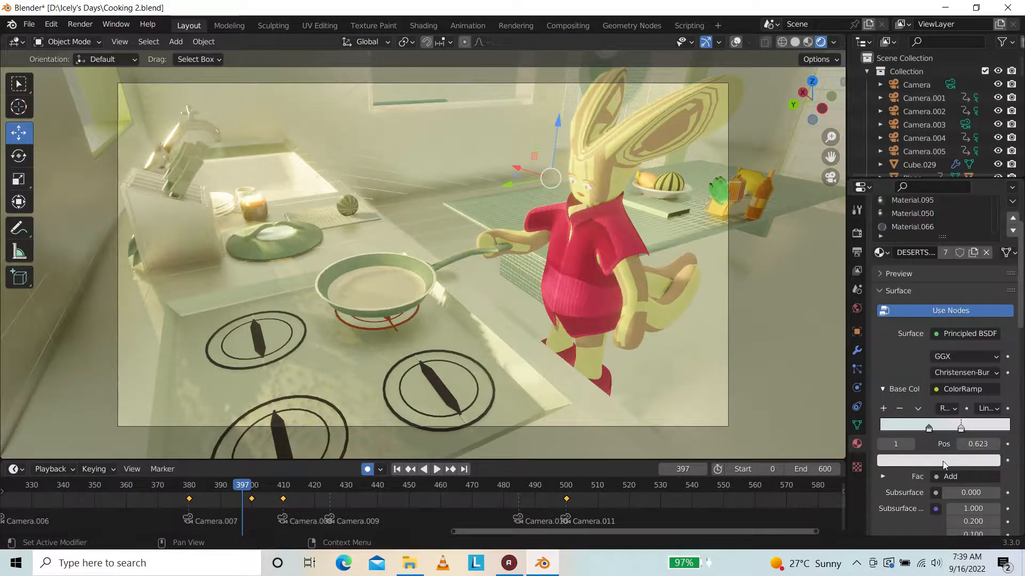
pyautogui.click(943, 461)
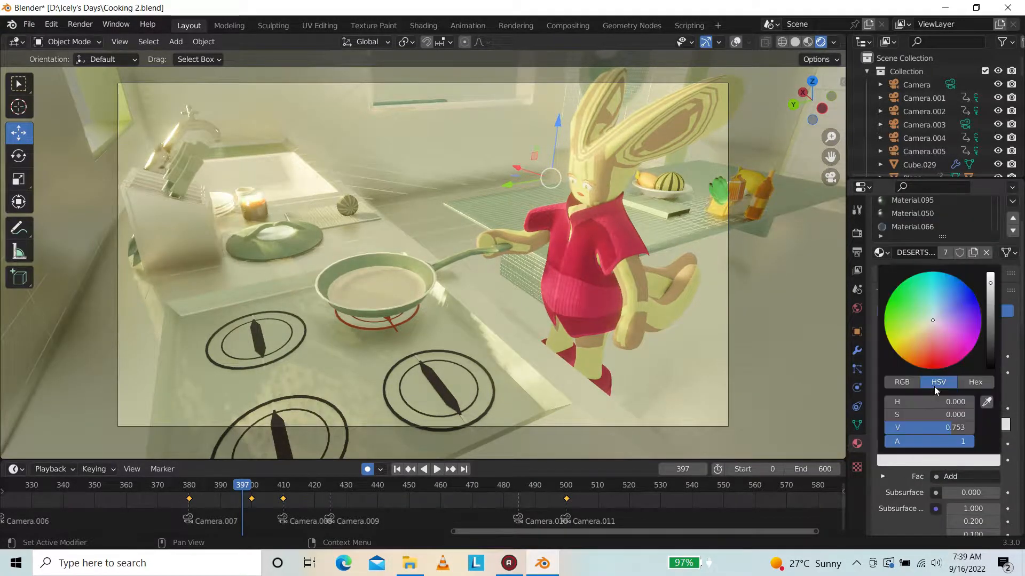
pyautogui.click(923, 327)
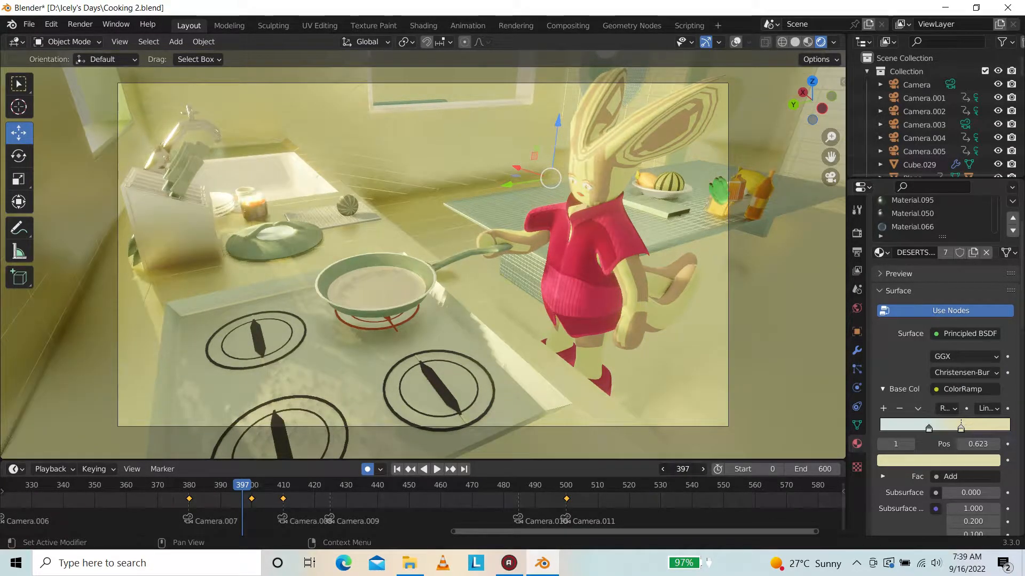
# Undo the color and roughness changes made to the wall material
pyautogui.moveTo(683, 469); pyautogui.dragTo(716, 469)
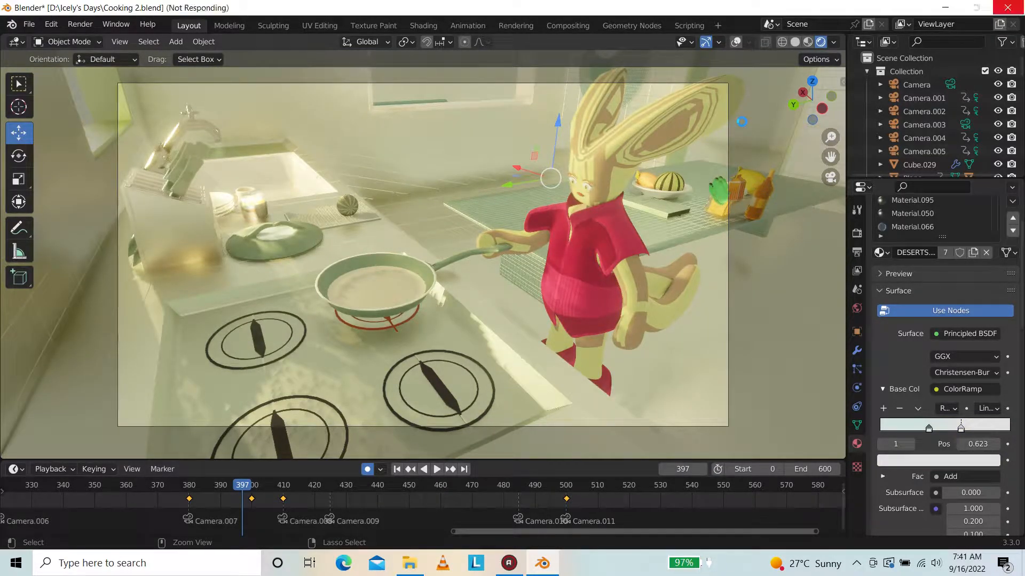
pyautogui.hotkey('ctrl', 'z')
pyautogui.hotkey('ctrl', 'z')
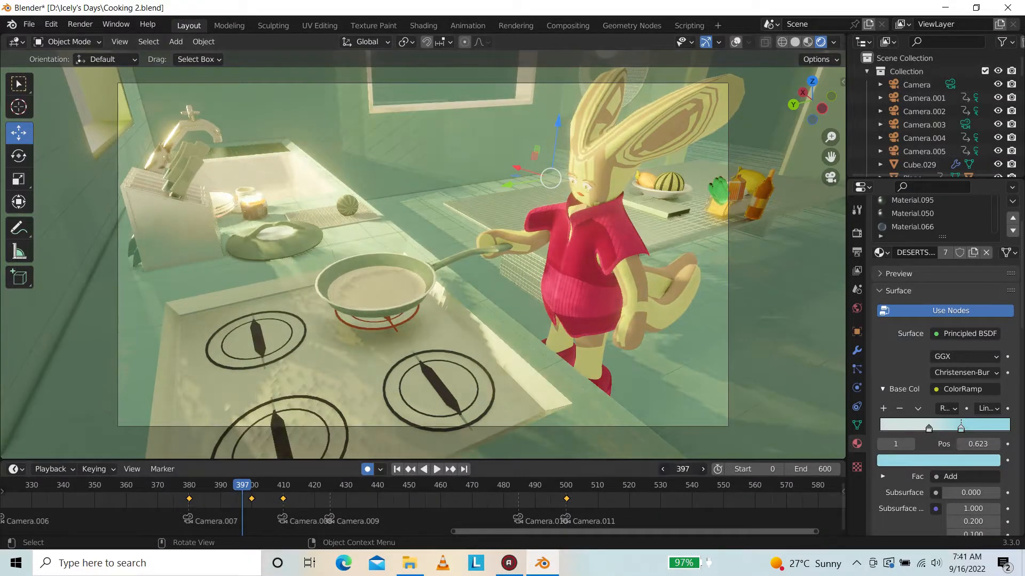
# Go to frame 450, select the area light Point.008 and set its power to 5000 W, checking it through the camera
pyautogui.moveTo(683, 469); pyautogui.dragTo(710, 469)
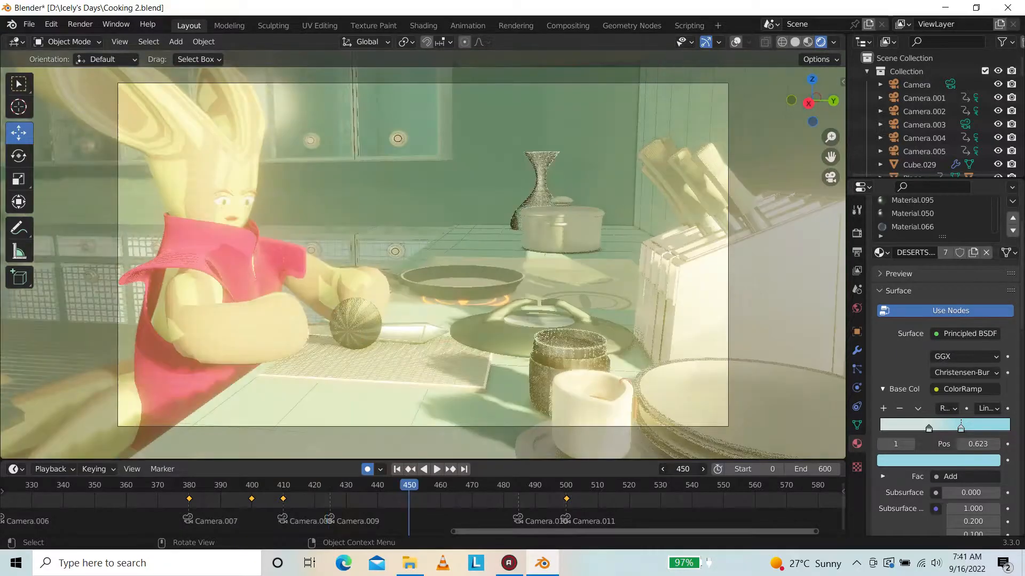
pyautogui.scroll(-10, 1019, 107)
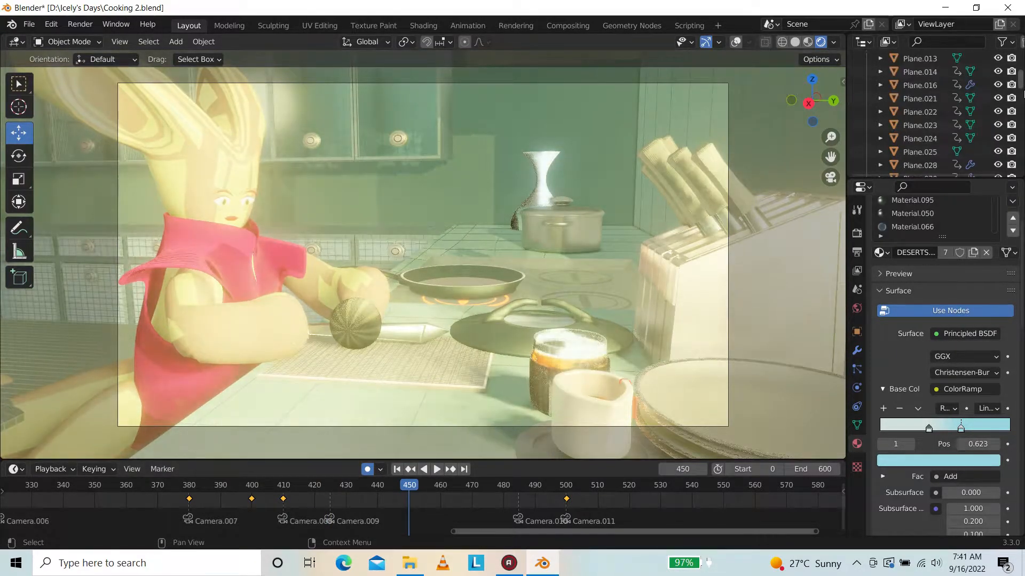
pyautogui.press('KP_0')
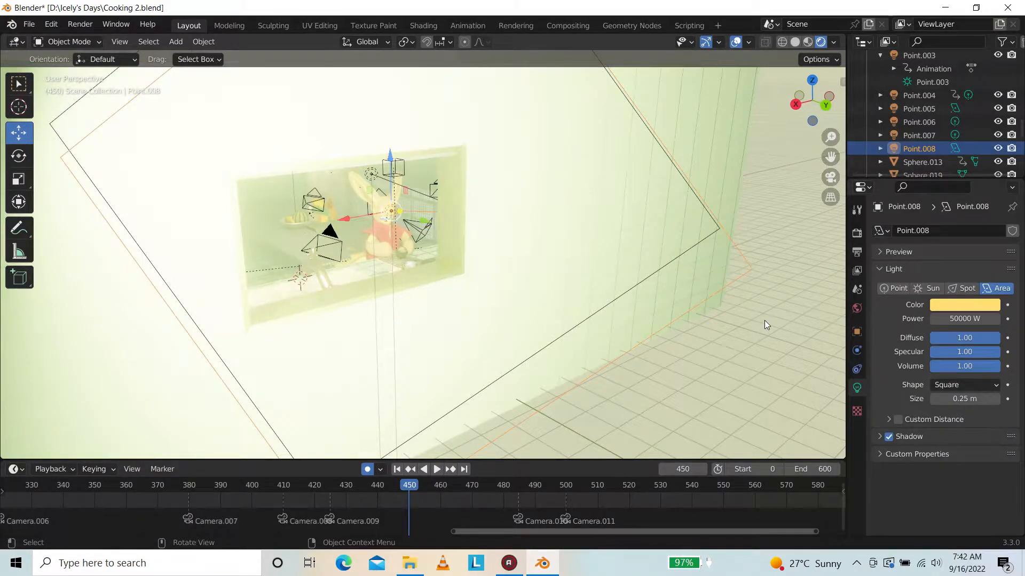
pyautogui.press('KP_0')
pyautogui.click(735, 43)
pyautogui.click(953, 320)
pyautogui.click(951, 319)
pyautogui.press('Return')
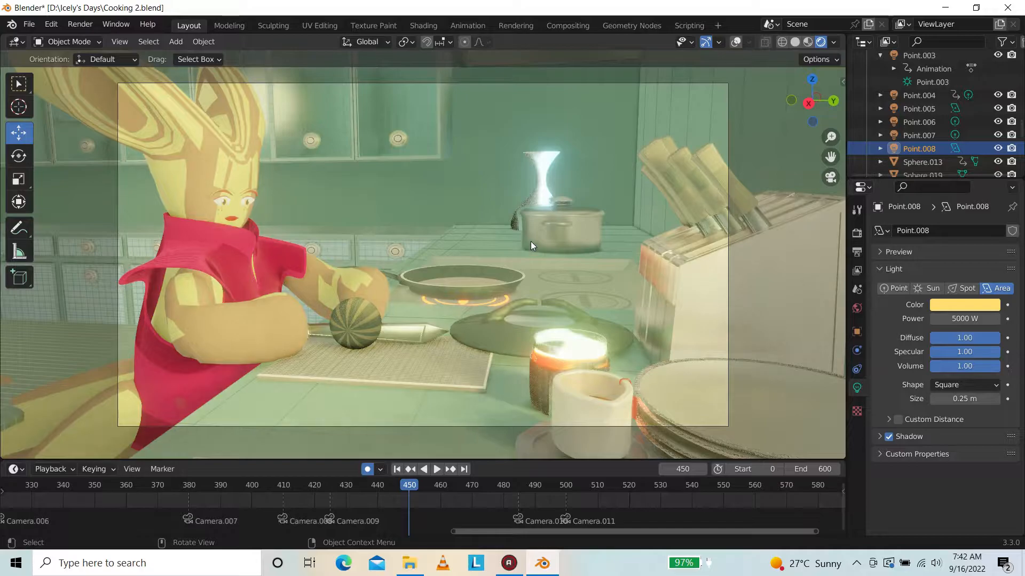
# Scrub and play the melon-cutting shot from frame 450 to frame 483 to review the lighting
pyautogui.moveTo(409, 485); pyautogui.dragTo(415, 485)
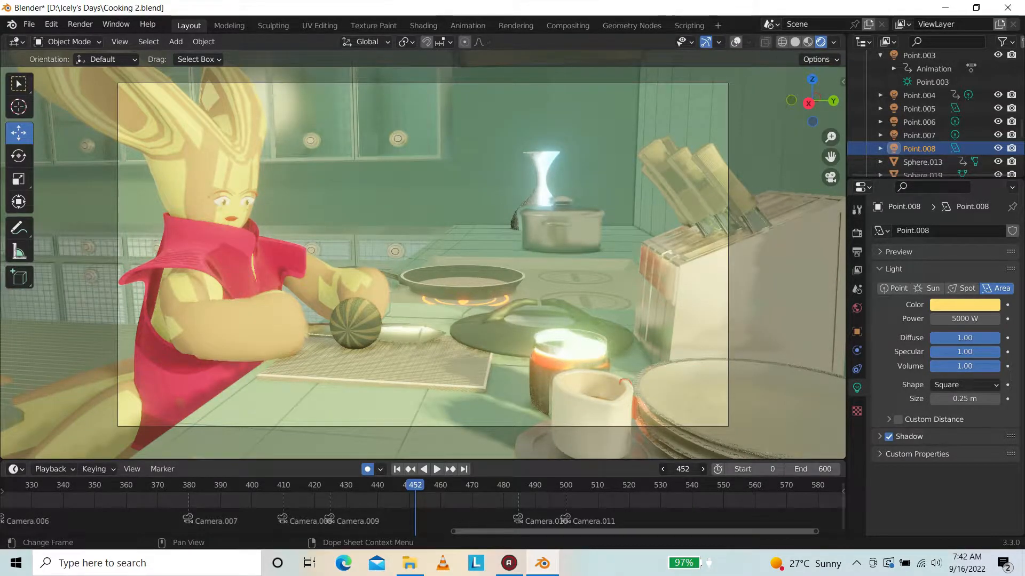
pyautogui.moveTo(415, 485); pyautogui.dragTo(490, 491)
pyautogui.press('space')
pyautogui.press('space')
# Examine the kitchen lighting and the character at frame 483 from several free viewpoints and return to the camera view
pyautogui.press('KP_0')
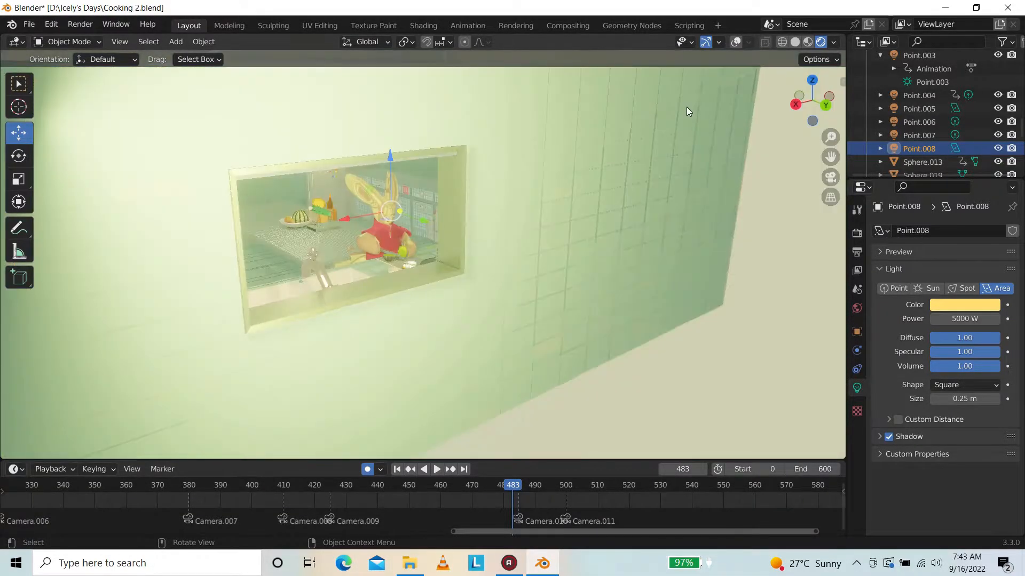
pyautogui.press('KP_0')
pyautogui.moveTo(814, 99); pyautogui.dragTo(682, 155)
pyautogui.scroll(2, 682, 155)
pyautogui.moveTo(830, 157); pyautogui.dragTo(803, 85)
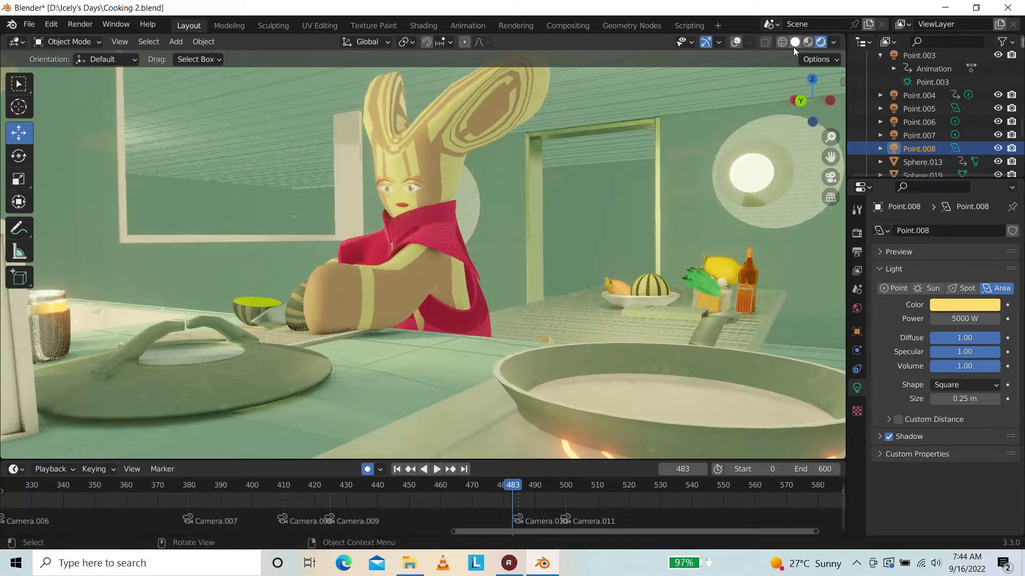
pyautogui.moveTo(811, 101); pyautogui.dragTo(672, 120)
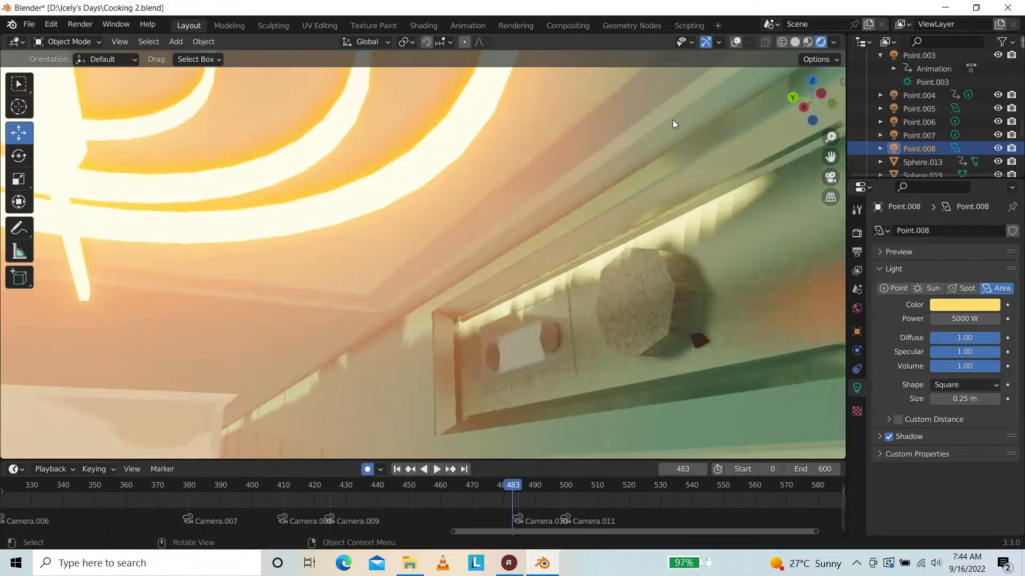
pyautogui.scroll(3, 673, 120)
pyautogui.moveTo(810, 107); pyautogui.dragTo(923, 135)
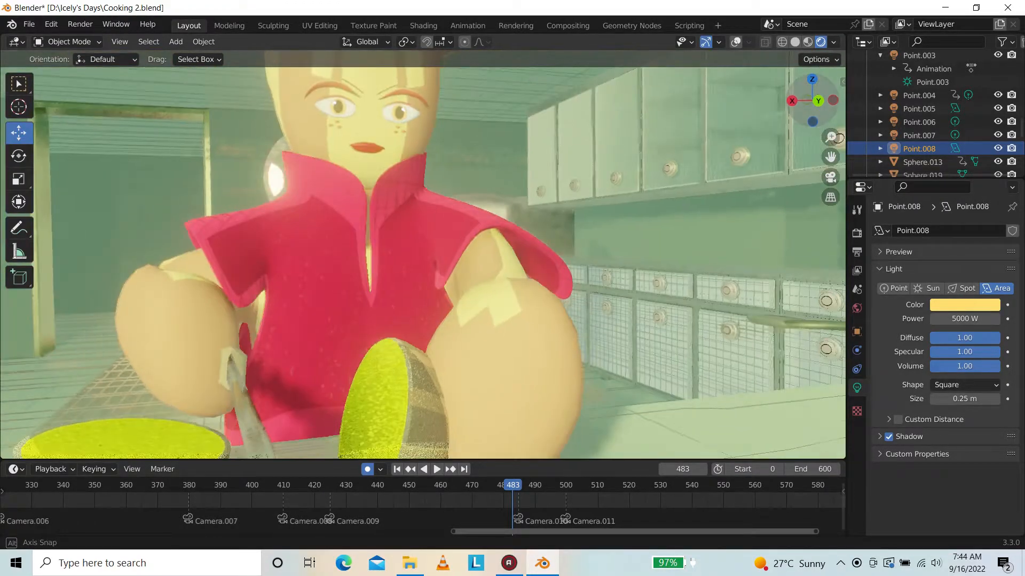
pyautogui.scroll(-3, 668, 153)
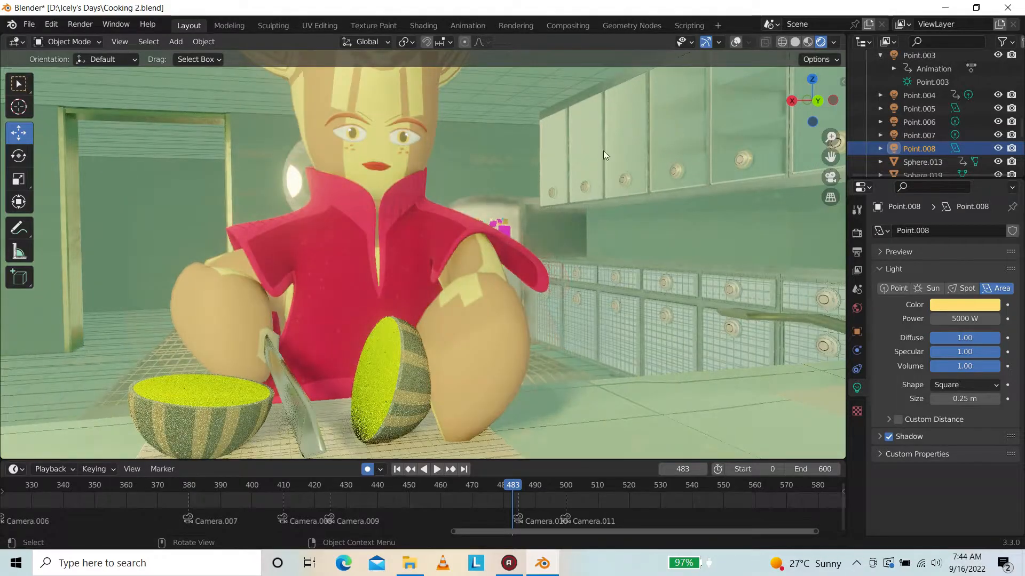
pyautogui.press('KP_0')
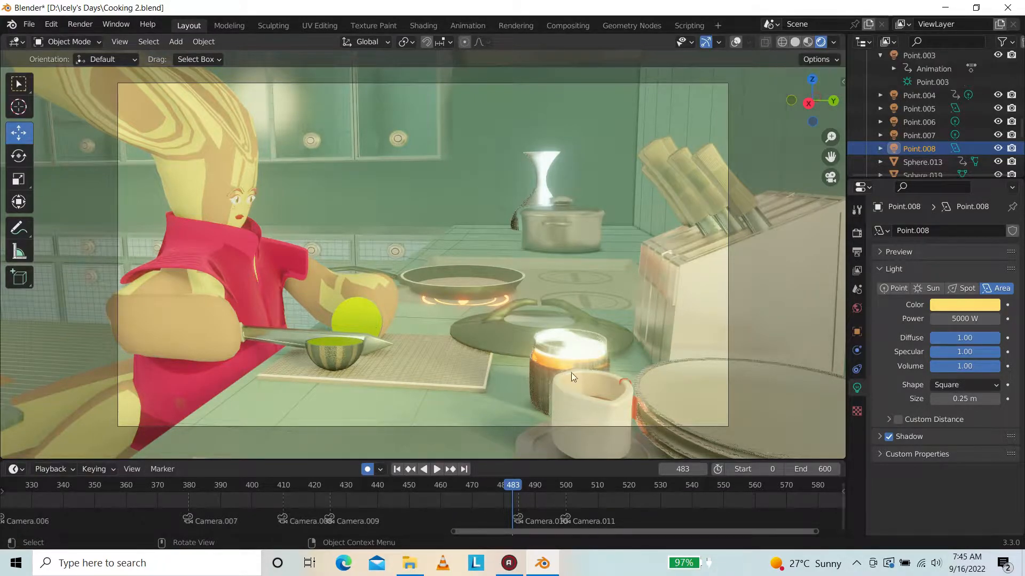
# Check the stove shot at frame 583, return to the first frame and play the animation in solid shading up to frame 353
pyautogui.moveTo(682, 469); pyautogui.dragTo(785, 469)
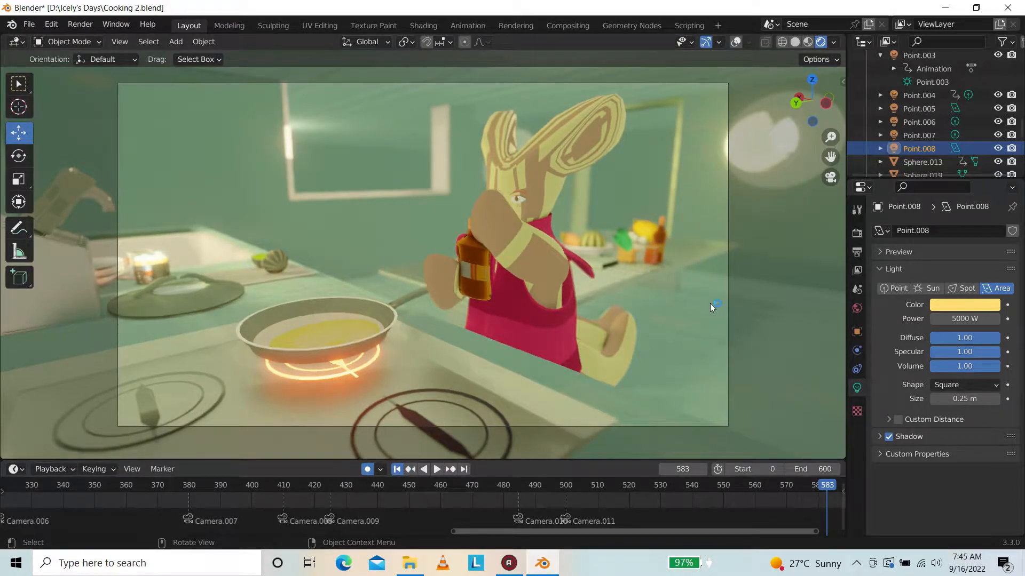
pyautogui.hotkey('shift', 'Left')
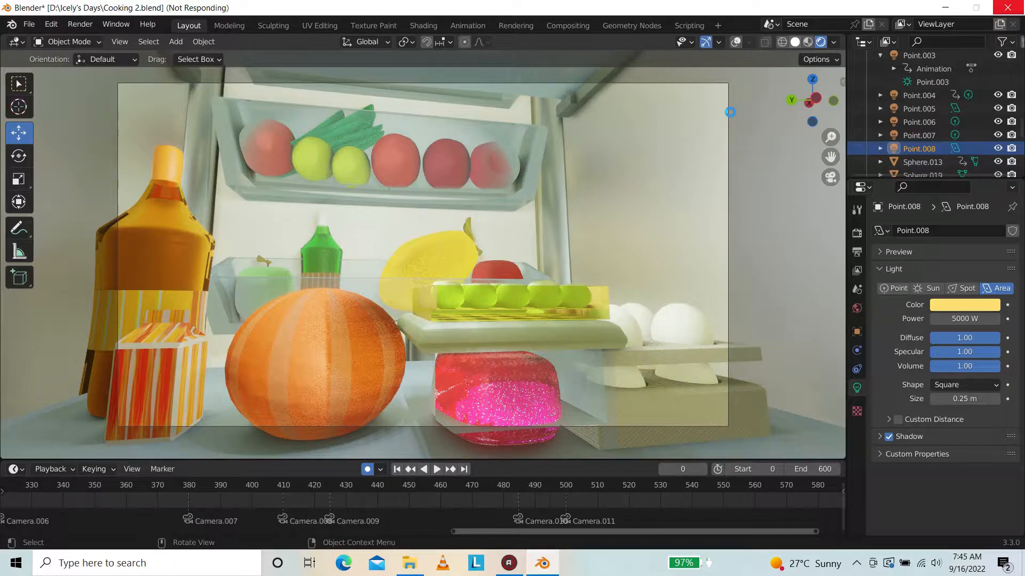
pyautogui.press('space')
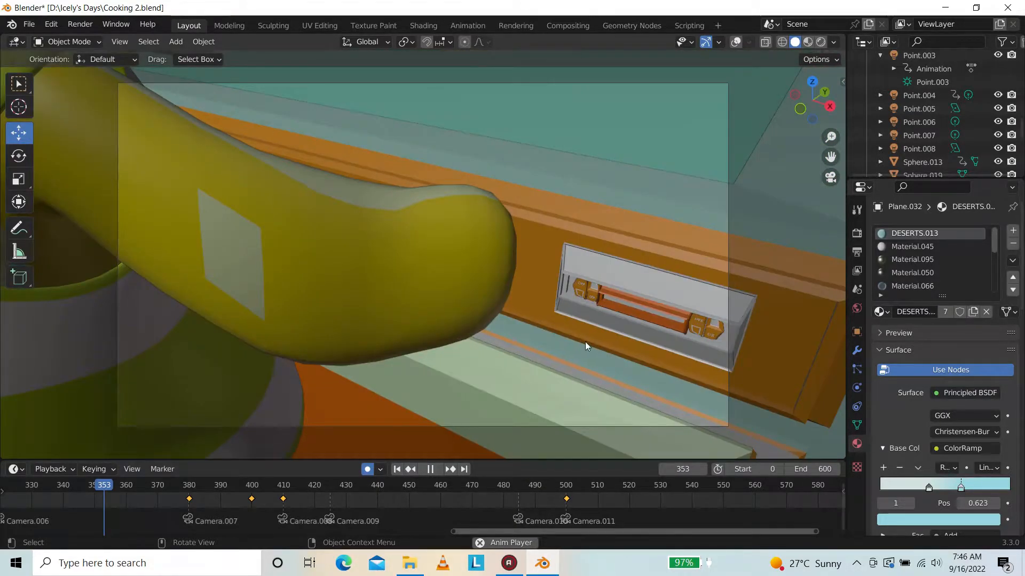
pyautogui.press('space')
pyautogui.press('KP_0')
pyautogui.moveTo(813, 104); pyautogui.dragTo(614, 107)
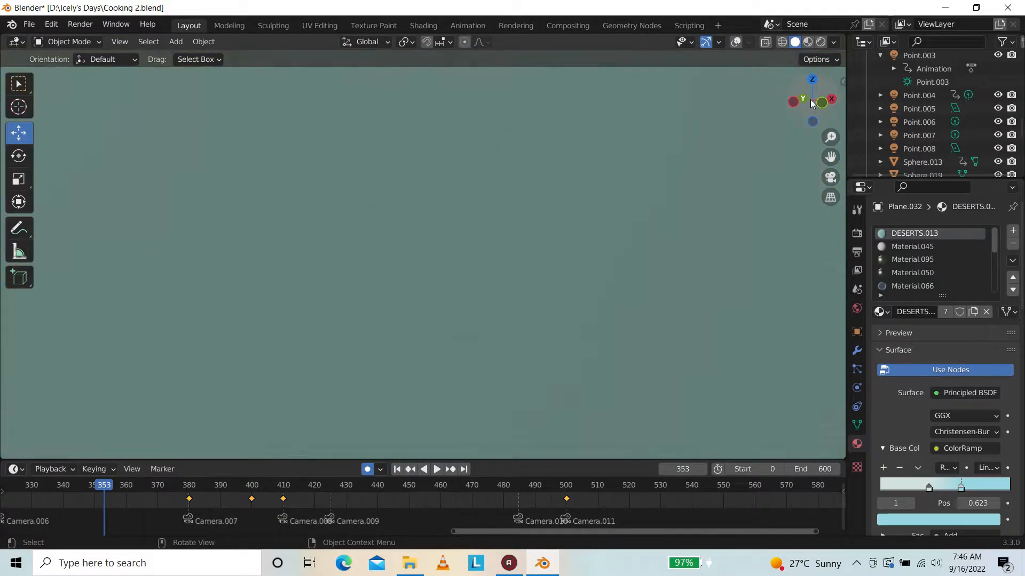
pyautogui.moveTo(810, 99); pyautogui.dragTo(800, 100)
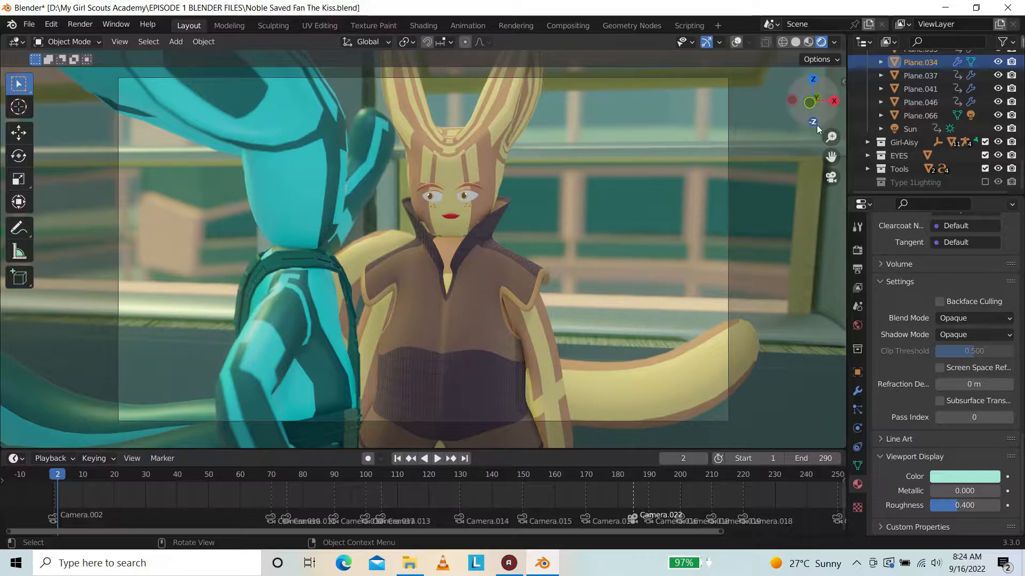
# Play the hallway scene of Noble Saved Fan The Kiss.blend in solid shading through the camera with overlays hidden
pyautogui.click(739, 42)
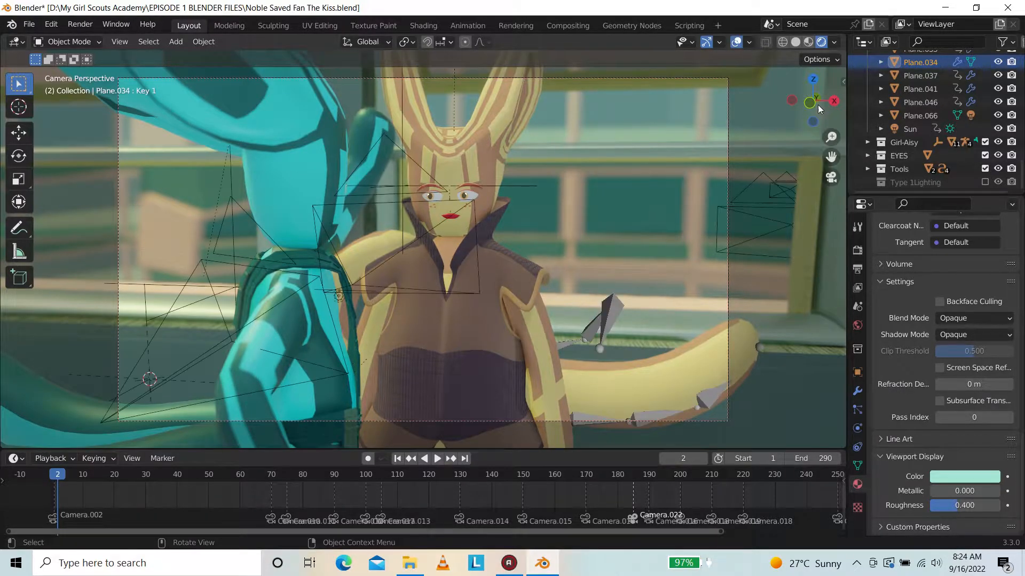
pyautogui.moveTo(811, 101); pyautogui.dragTo(763, 94)
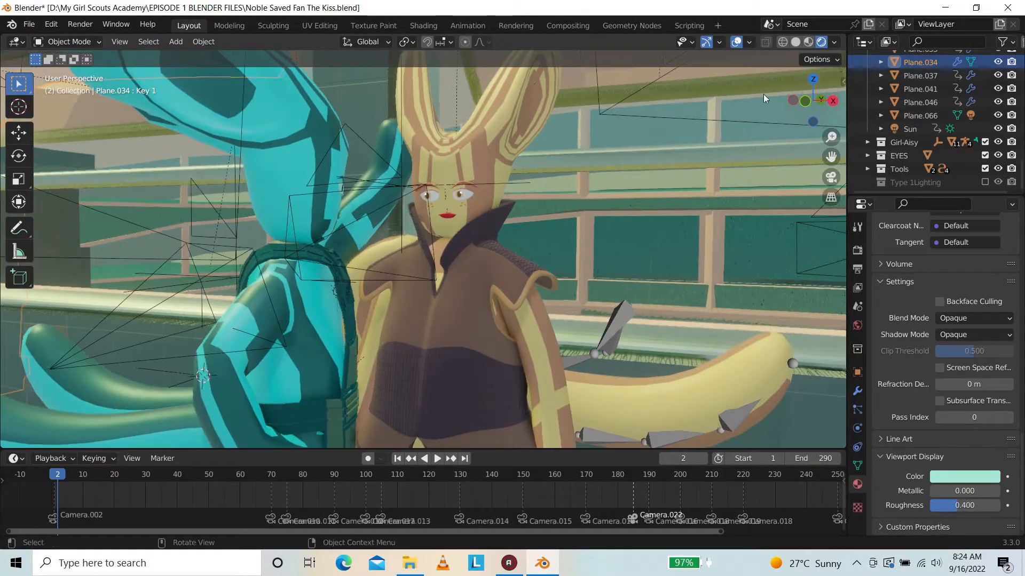
pyautogui.click(795, 42)
pyautogui.press('space')
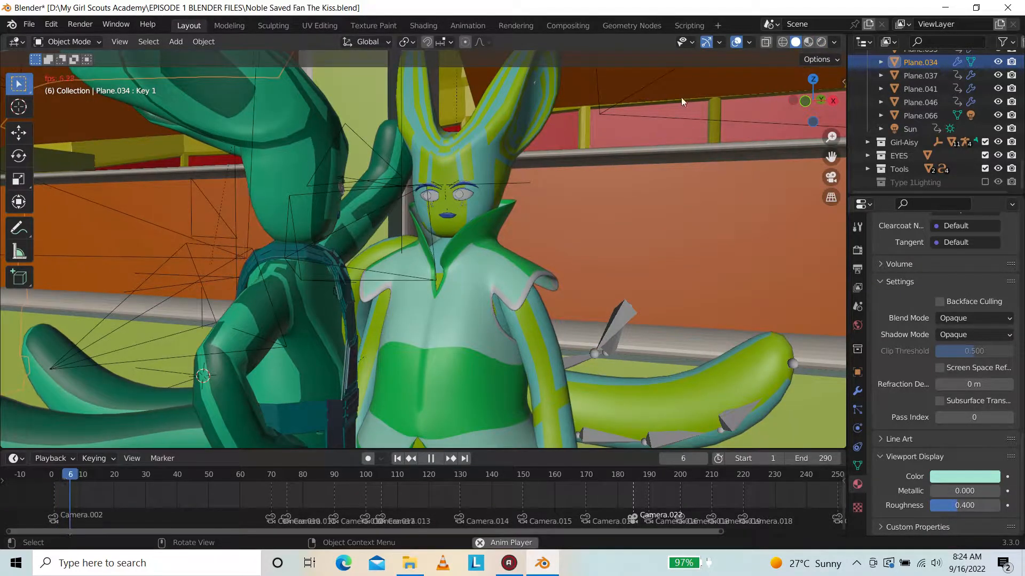
pyautogui.click(736, 42)
pyautogui.press('KP_0')
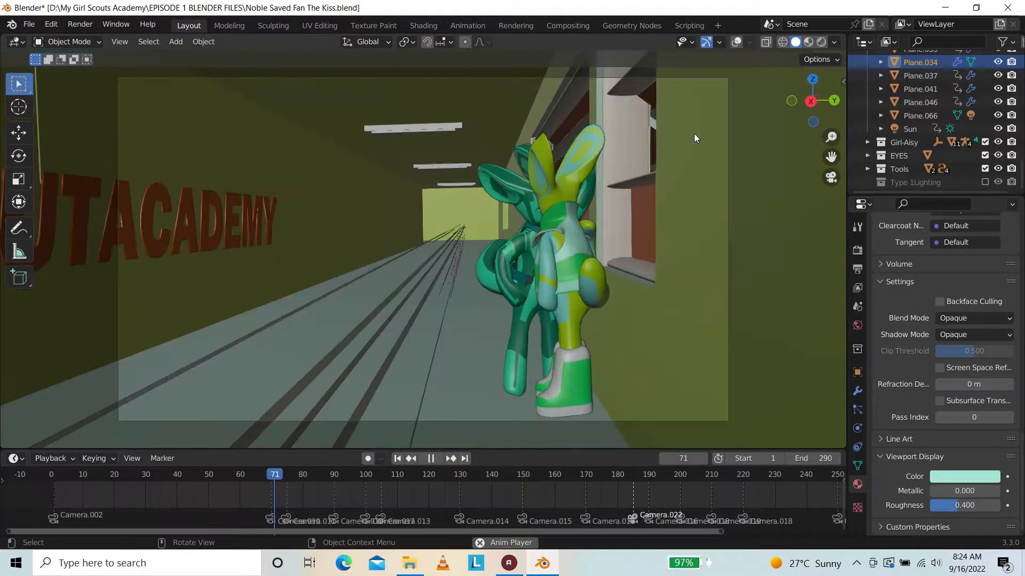
# Play the hallway shots from frame 81 to frame 150, alternating between rendered and solid shading to compare the lighting
pyautogui.press('space')
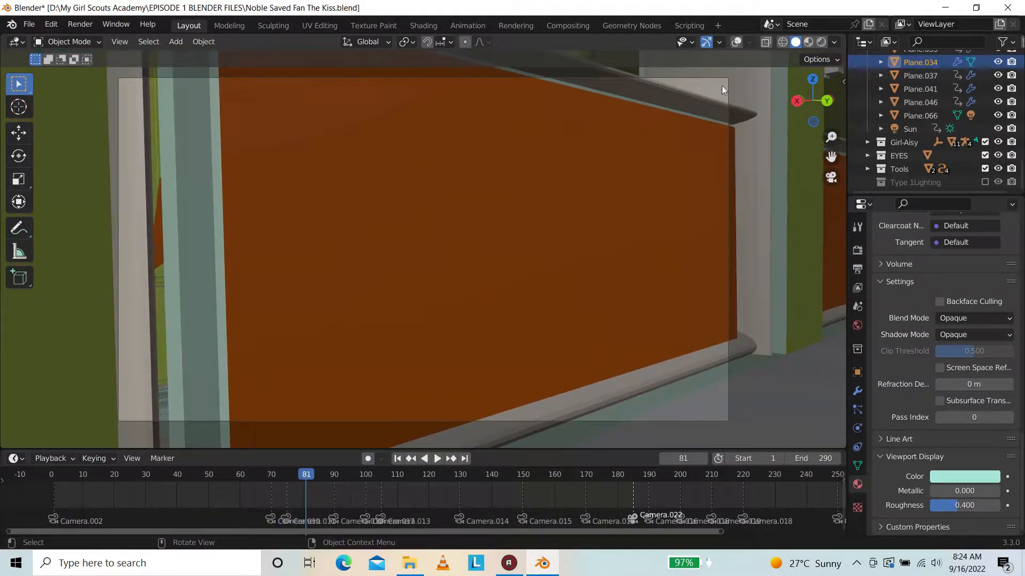
pyautogui.click(822, 45)
pyautogui.press('space')
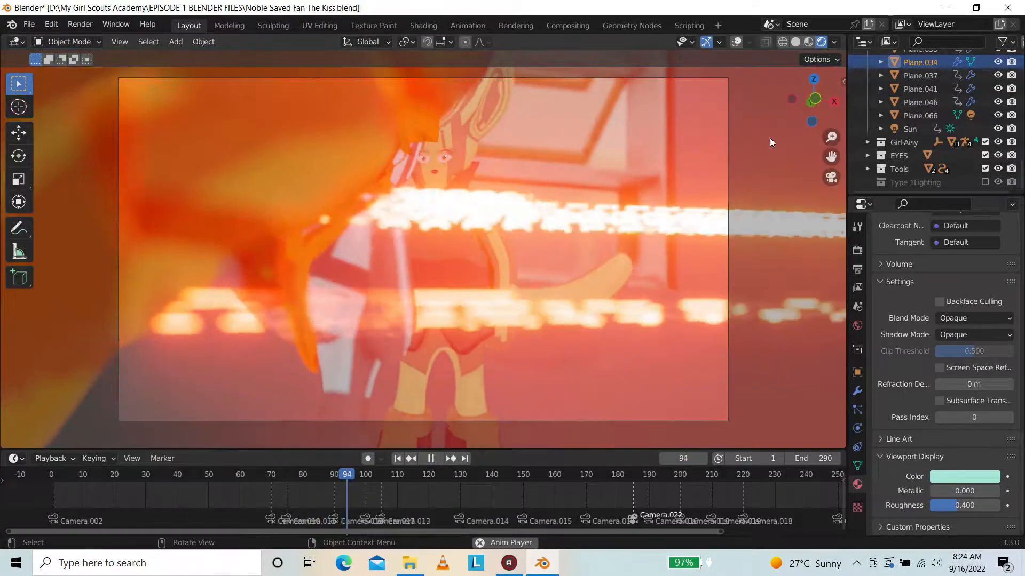
pyautogui.click(794, 42)
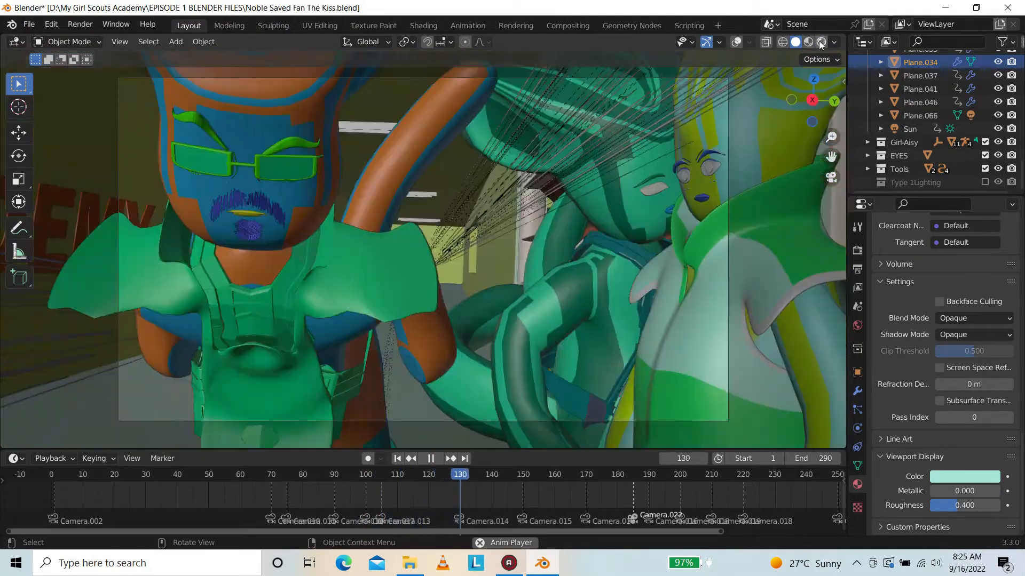
pyautogui.click(821, 41)
pyautogui.click(795, 42)
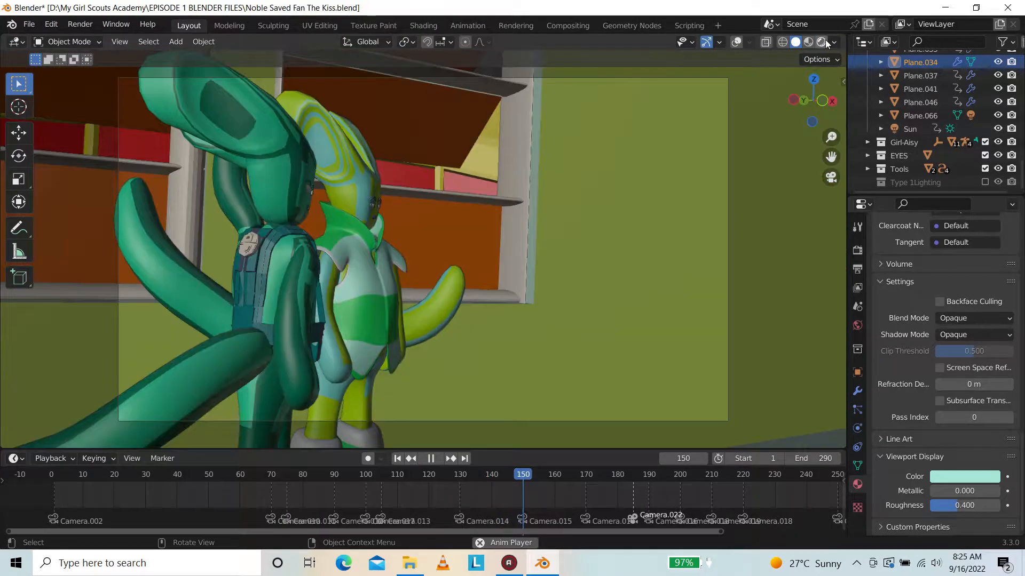
# Review the window shot around frame 153 in rendered shading, play on in solid shading to frame 254, and return to frame 190
pyautogui.click(824, 42)
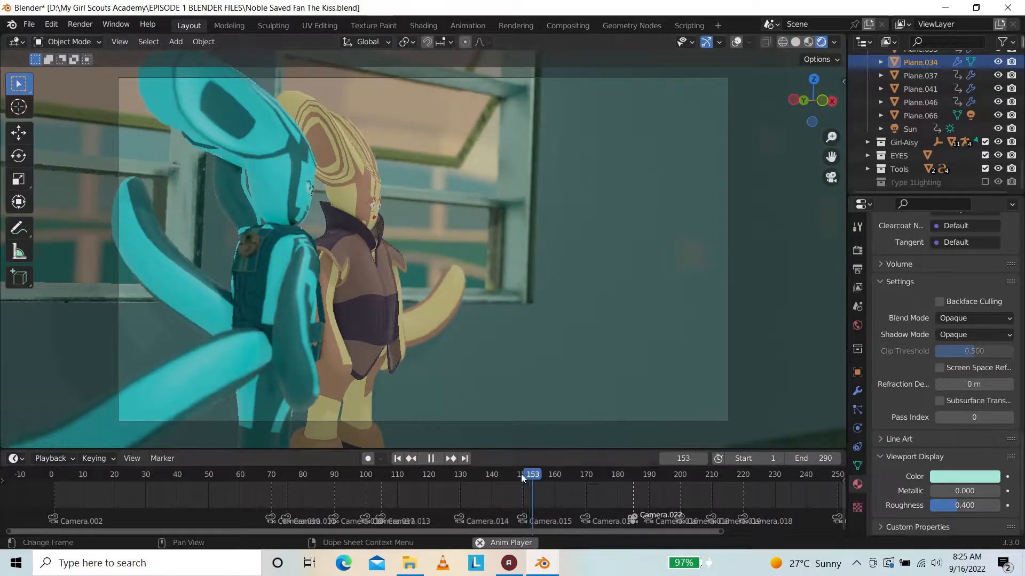
pyautogui.moveTo(509, 478); pyautogui.dragTo(496, 482)
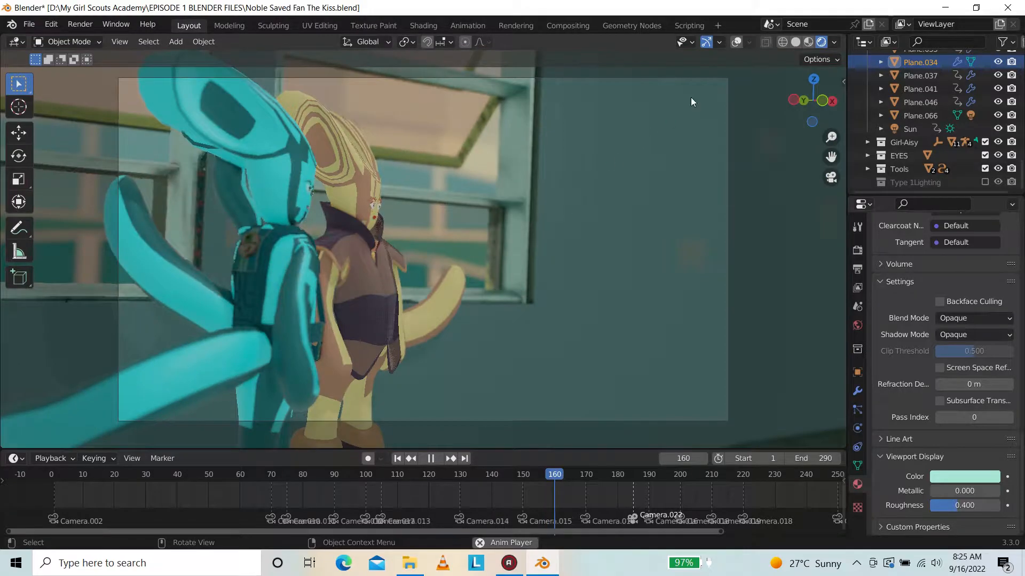
pyautogui.click(794, 43)
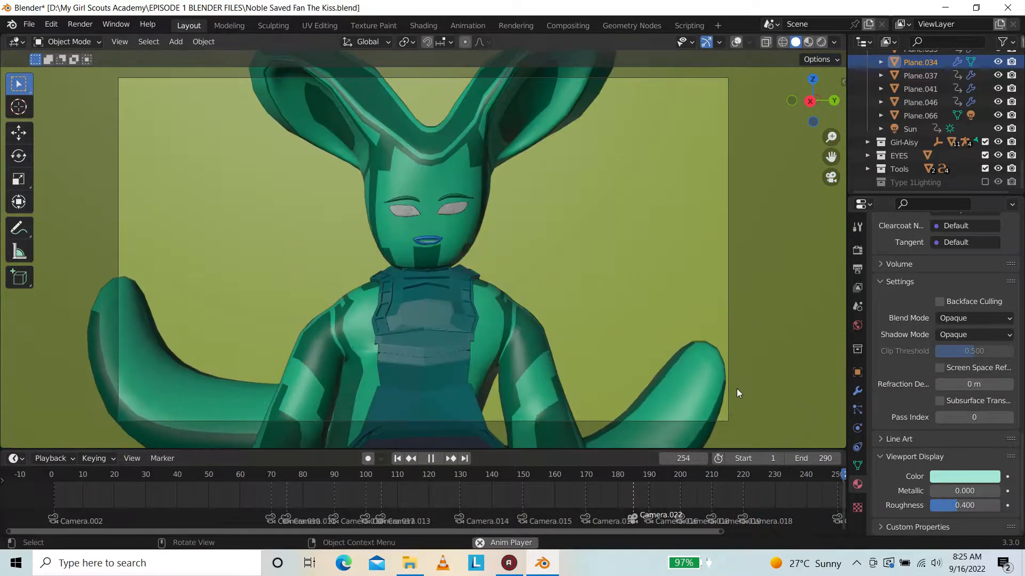
pyautogui.moveTo(725, 476); pyautogui.dragTo(649, 476)
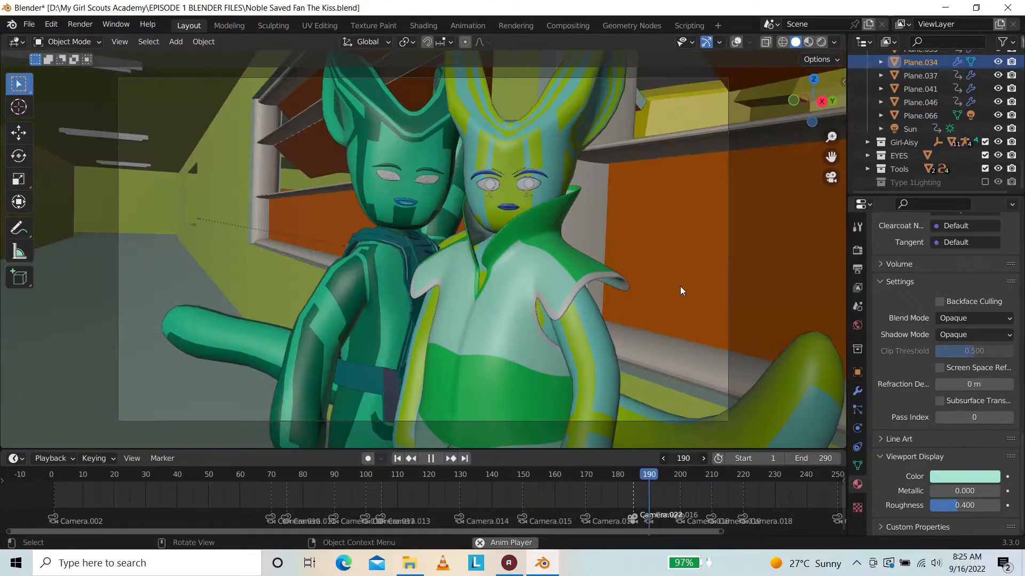
# Examine the two characters by the window from free viewpoints around frames 182 to 187 in solid and rendered shading
pyautogui.press('space')
pyautogui.moveTo(807, 116); pyautogui.dragTo(915, 146)
pyautogui.moveTo(831, 157); pyautogui.dragTo(1024, 113)
pyautogui.moveTo(650, 477); pyautogui.dragTo(595, 483)
pyautogui.press('space')
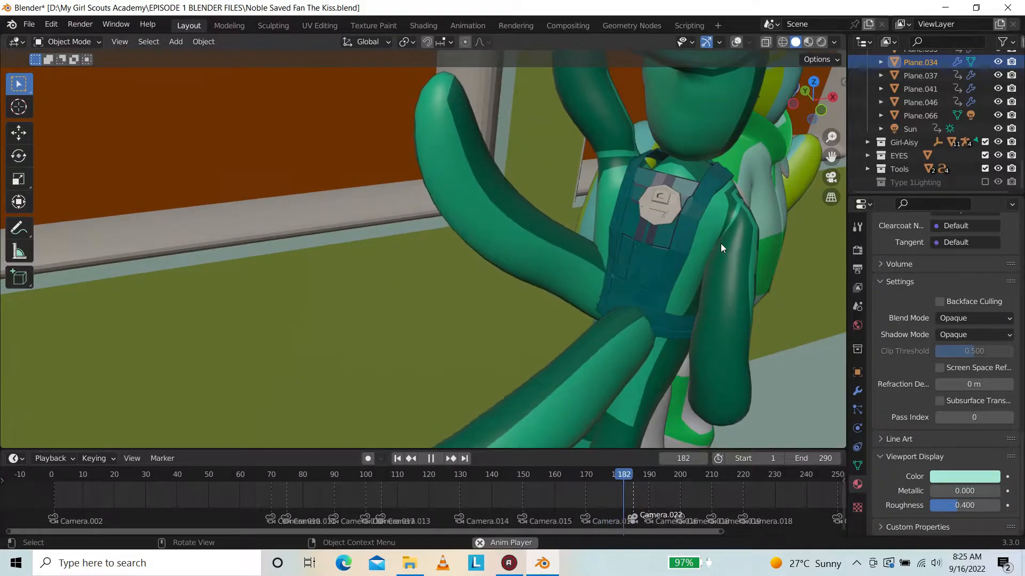
pyautogui.press('space')
pyautogui.click(822, 42)
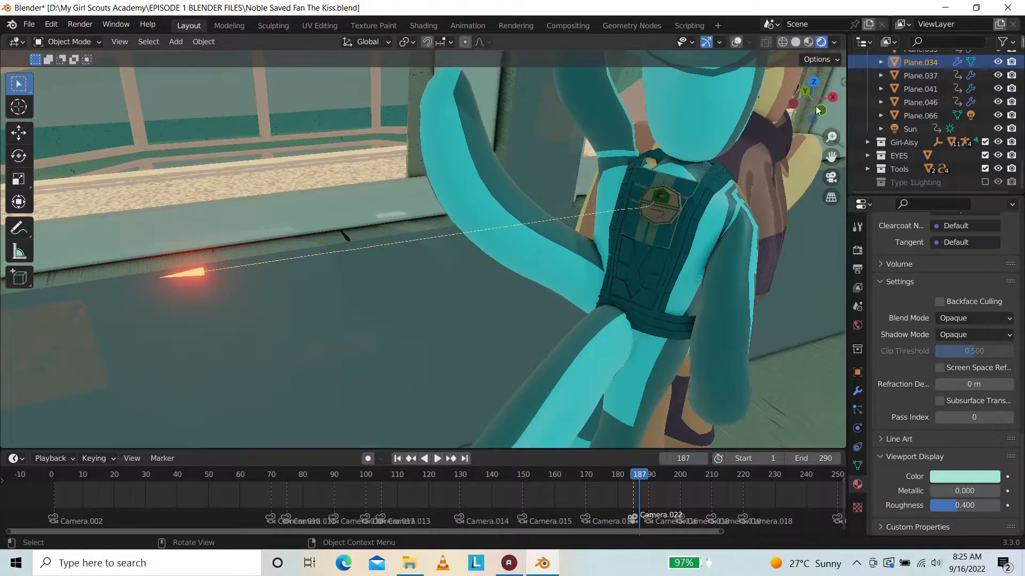
pyautogui.moveTo(818, 109)
pyautogui.mouseDown()
pyautogui.moveTo(763, 114)
pyautogui.moveTo(773, 104)
pyautogui.moveTo(929, 103)
pyautogui.moveTo(806, 106)
pyautogui.moveTo(816, 111)
pyautogui.mouseUp()
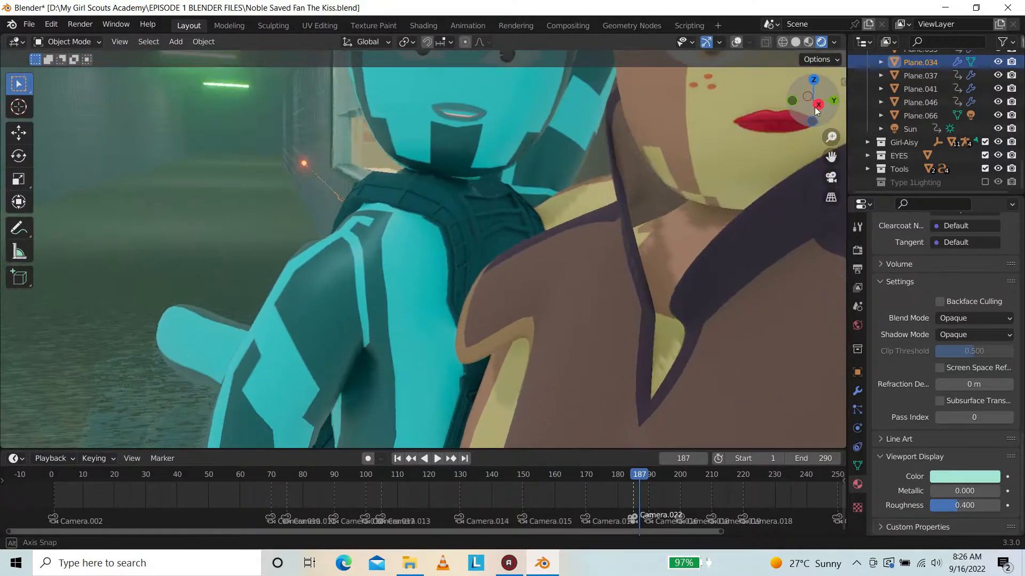
pyautogui.moveTo(831, 157); pyautogui.dragTo(900, 188)
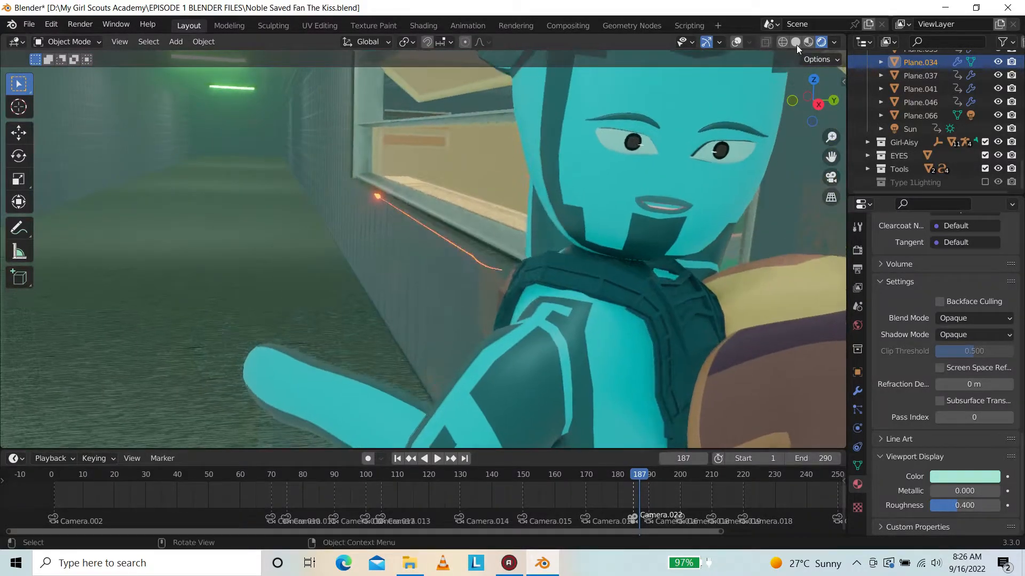
pyautogui.click(795, 42)
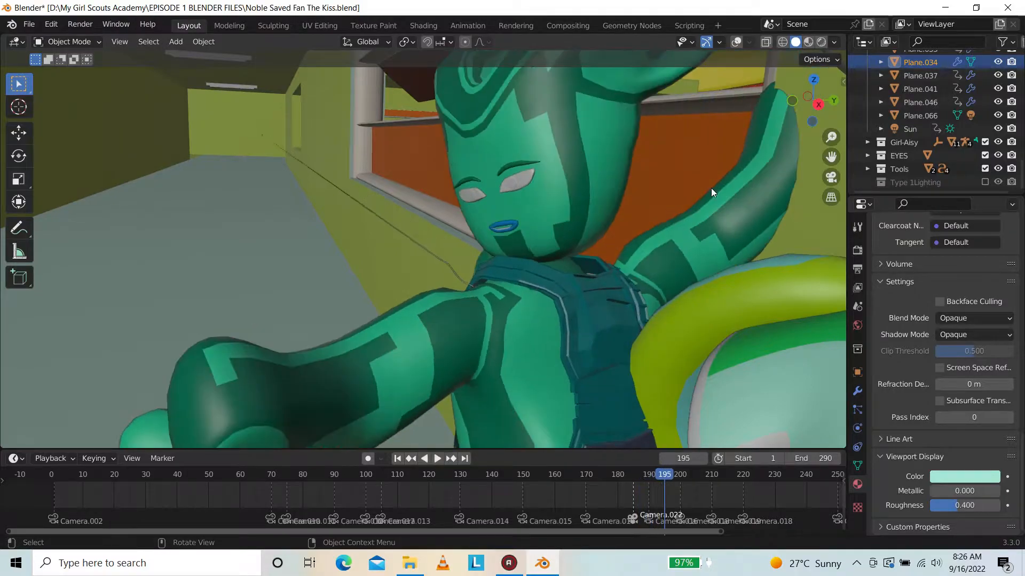
# View the whole hallway from afar at frame 196, and play the falling-character shot through the camera in rendered shading
pyautogui.moveTo(819, 97); pyautogui.dragTo(849, 101)
pyautogui.scroll(-10, 739, 164)
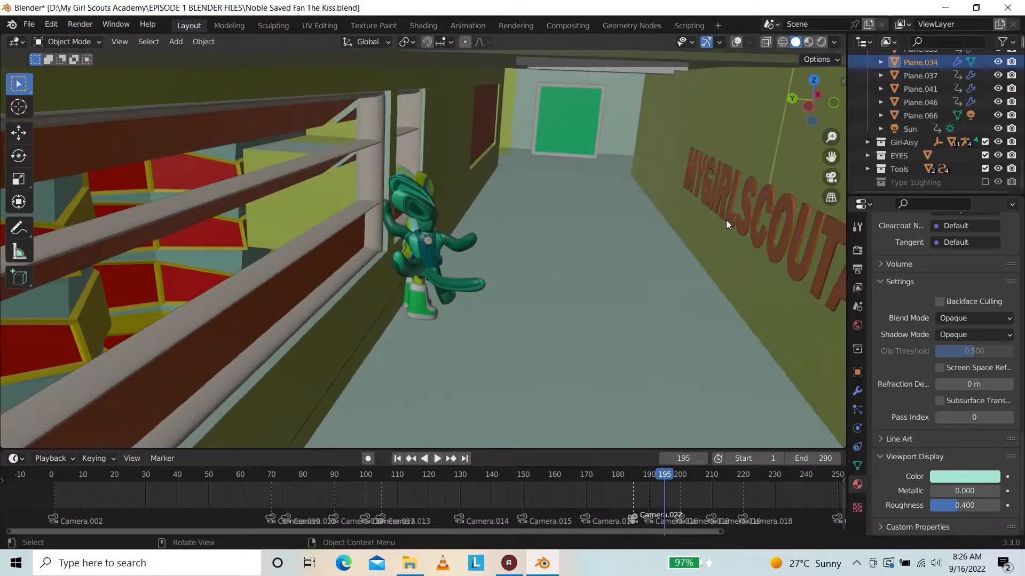
pyautogui.moveTo(831, 157); pyautogui.dragTo(871, 106)
pyautogui.moveTo(832, 138); pyautogui.dragTo(866, 123)
pyautogui.press('Right')
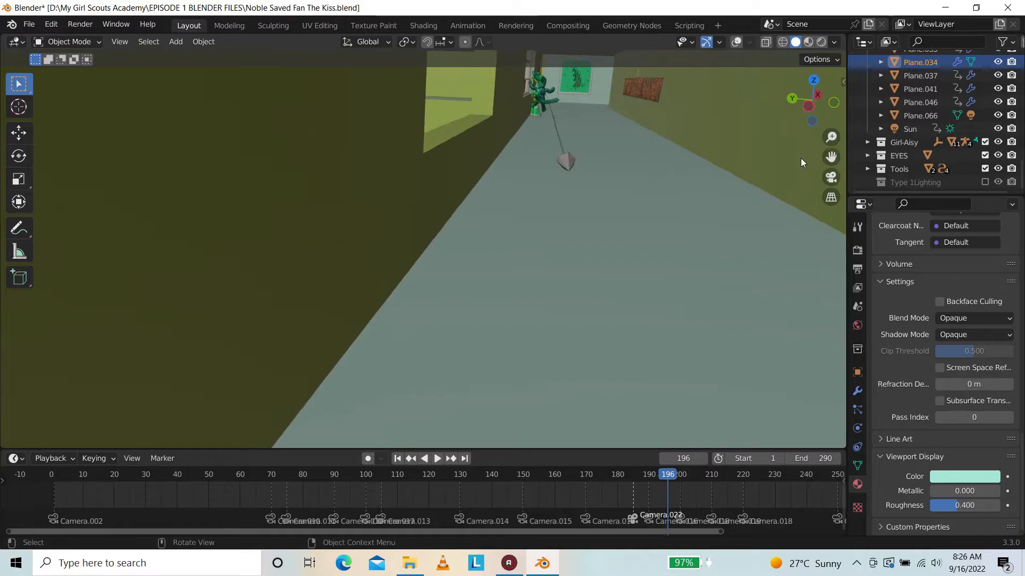
pyautogui.press('space')
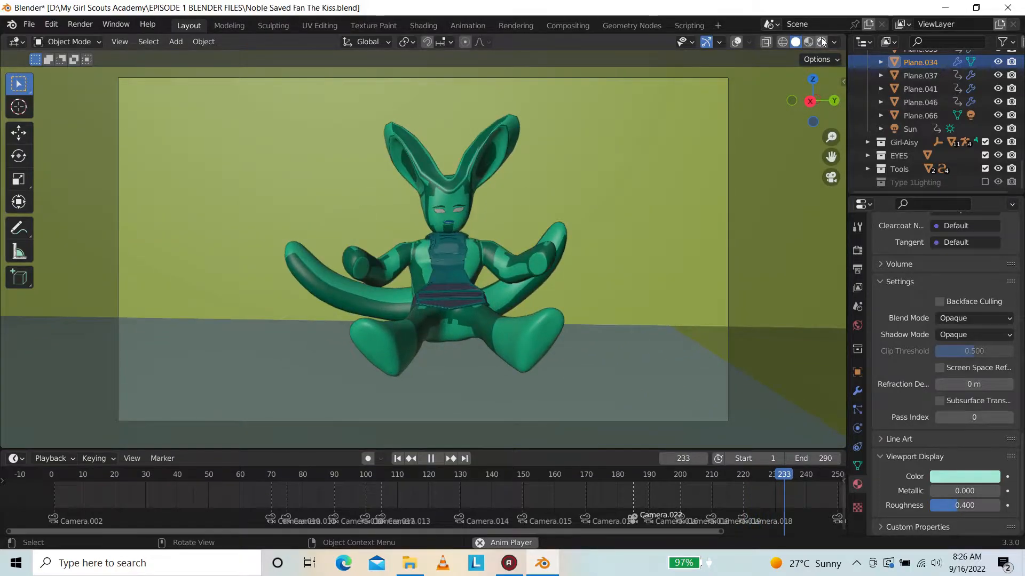
pyautogui.click(822, 42)
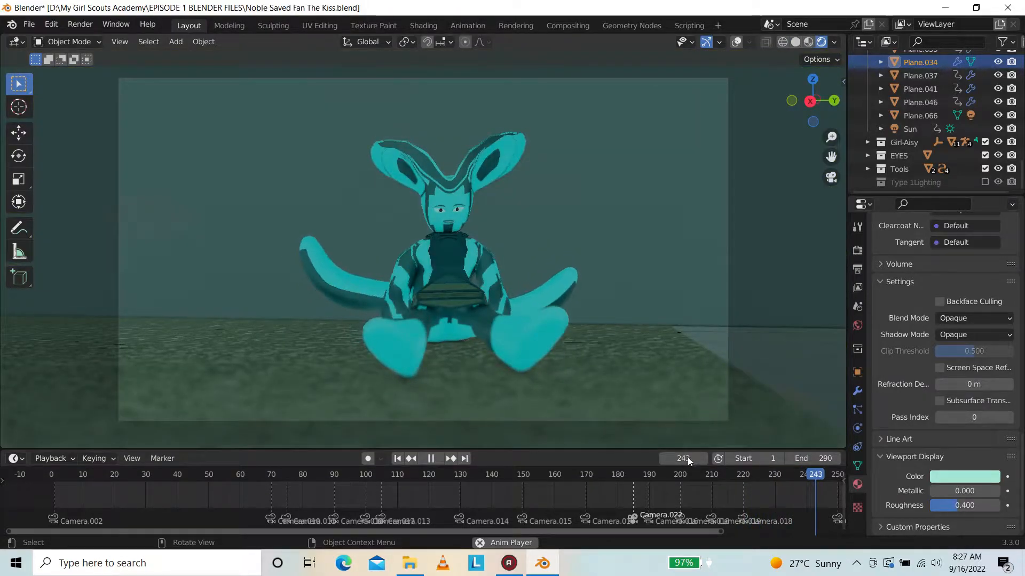
# Go back through the rendered shots from frame 243 to the laser-beam shot at frame 95
pyautogui.press('Left')
pyautogui.press('Left')
pyautogui.press('Left')
pyautogui.press('Left')
pyautogui.press('Left')
pyautogui.press('Left')
pyautogui.press('Left')
pyautogui.press('Left')
pyautogui.press('Left')
pyautogui.press('Left')
pyautogui.press('Left')
pyautogui.press('Left')
pyautogui.press('Left')
pyautogui.press('Left')
pyautogui.press('Left')
pyautogui.press('Left')
pyautogui.press('Left')
pyautogui.press('Left')
pyautogui.press('Left')
pyautogui.press('Left')
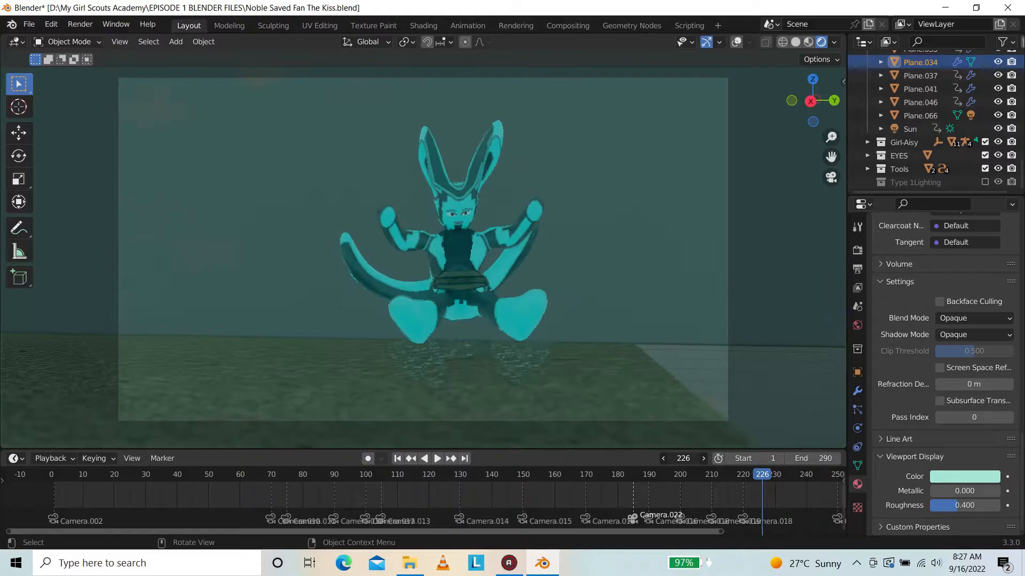
pyautogui.press('Left')
pyautogui.press('Left')
pyautogui.press('Left')
pyautogui.press('Left')
pyautogui.press('Left')
pyautogui.press('Left')
pyautogui.press('Left')
pyautogui.press('Left')
pyautogui.press('Left')
pyautogui.press('Left')
pyautogui.press('Left')
pyautogui.press('Left')
pyautogui.press('Left')
pyautogui.press('Left')
pyautogui.press('Left')
pyautogui.press('Left')
pyautogui.press('Left')
pyautogui.press('Left')
pyautogui.press('Left')
pyautogui.press('Left')
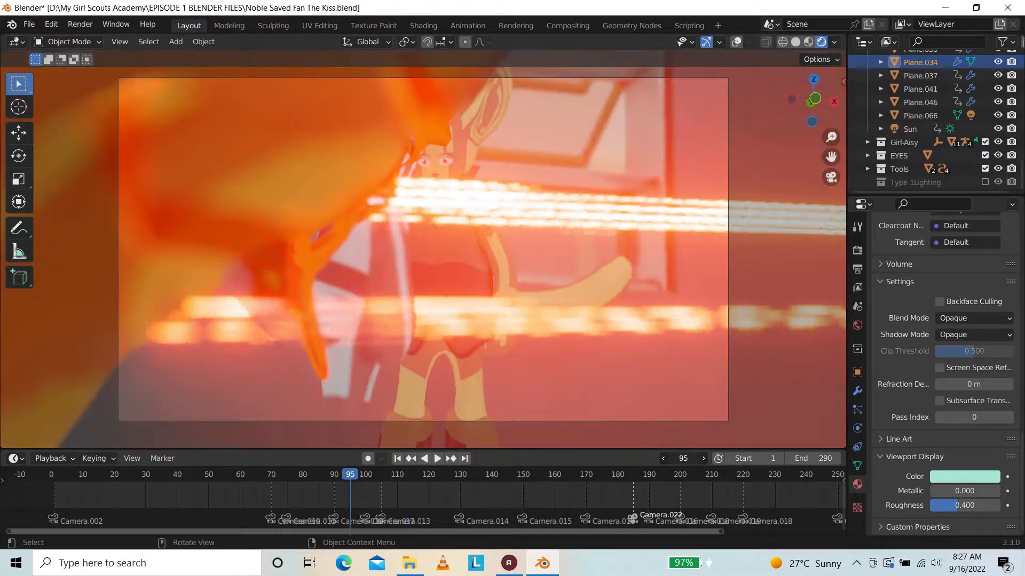
# Inspect the laser beams and nearby characters at frame 95 from a free viewpoint in rendered shading, and return to solid shading
pyautogui.moveTo(809, 106); pyautogui.dragTo(768, 130)
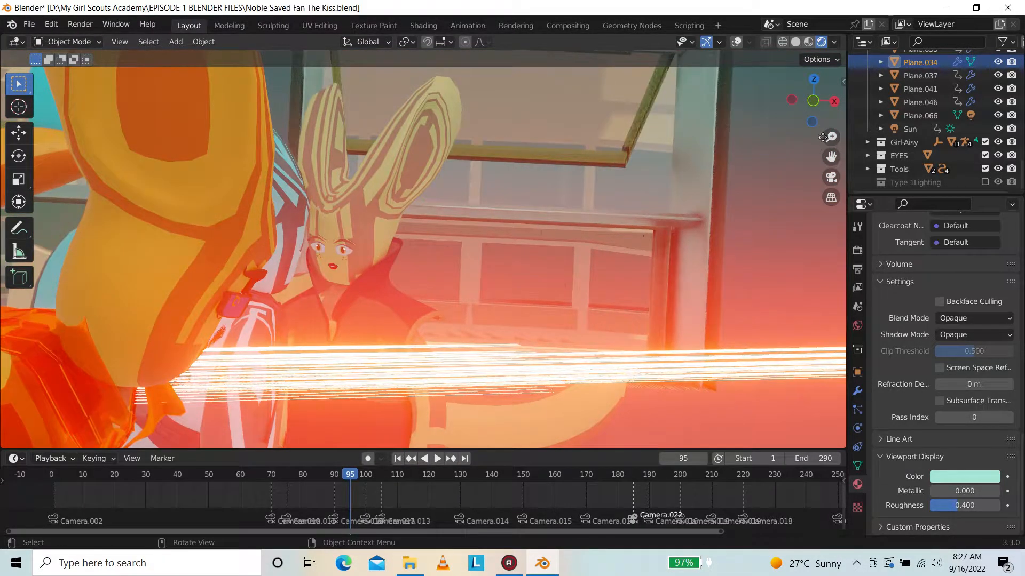
pyautogui.moveTo(830, 137)
pyautogui.mouseDown()
pyautogui.moveTo(831, 104)
pyautogui.moveTo(831, 156)
pyautogui.moveTo(840, 157)
pyautogui.moveTo(822, 122)
pyautogui.mouseUp()
pyautogui.click(795, 42)
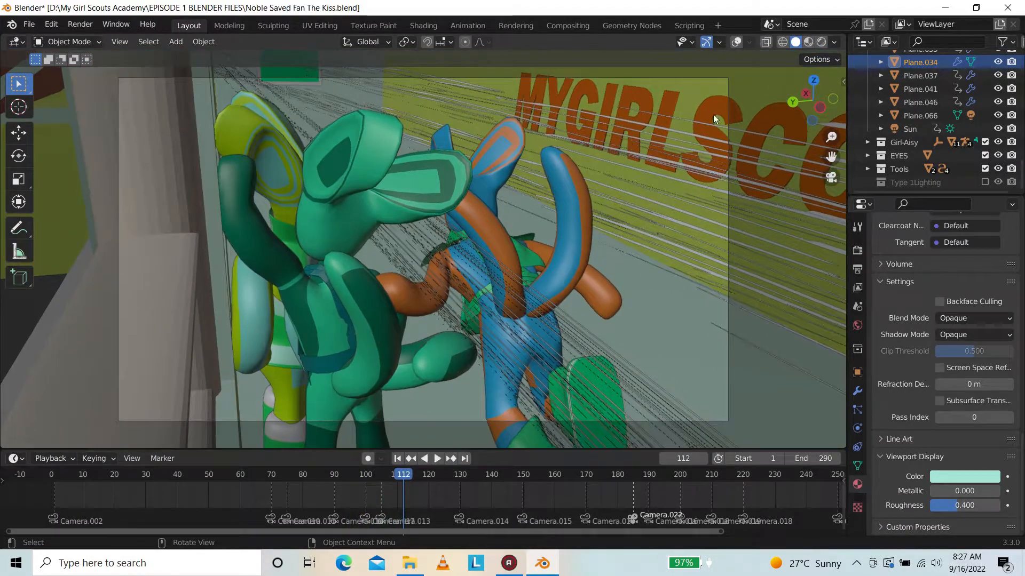
# Inspect the laser attack at frame 112 from several free viewpoints, with overlays shown and hidden, and check its rendered camera view
pyautogui.click(736, 42)
pyautogui.moveTo(795, 95); pyautogui.dragTo(698, 154)
pyautogui.scroll(5, 698, 154)
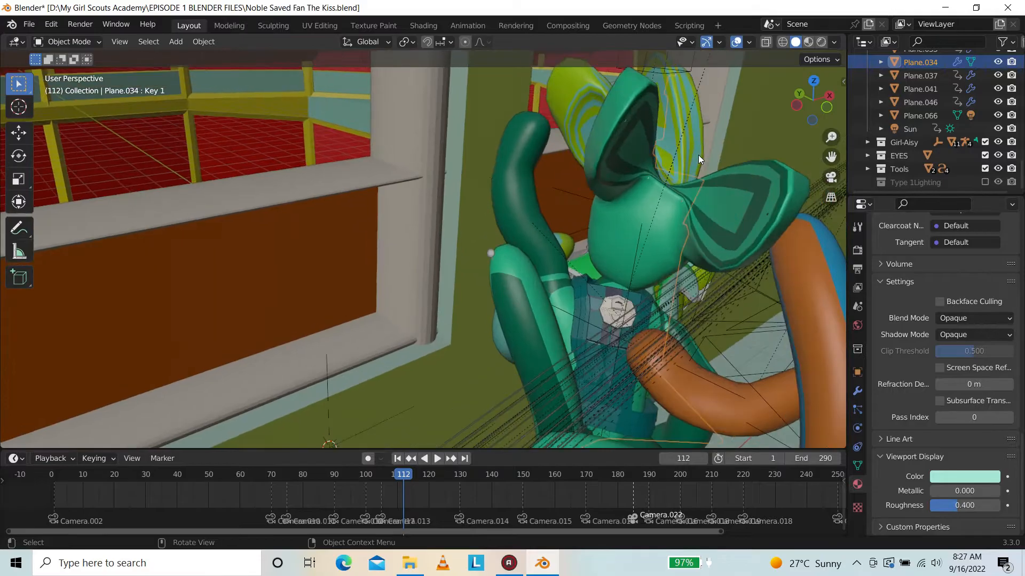
pyautogui.moveTo(826, 155); pyautogui.dragTo(416, 67)
pyautogui.moveTo(805, 100); pyautogui.dragTo(664, 75)
pyautogui.moveTo(830, 157); pyautogui.dragTo(749, 217)
pyautogui.press('KP_0')
pyautogui.scroll(-3, 708, 182)
pyautogui.moveTo(807, 109); pyautogui.dragTo(792, 71)
pyautogui.click(736, 42)
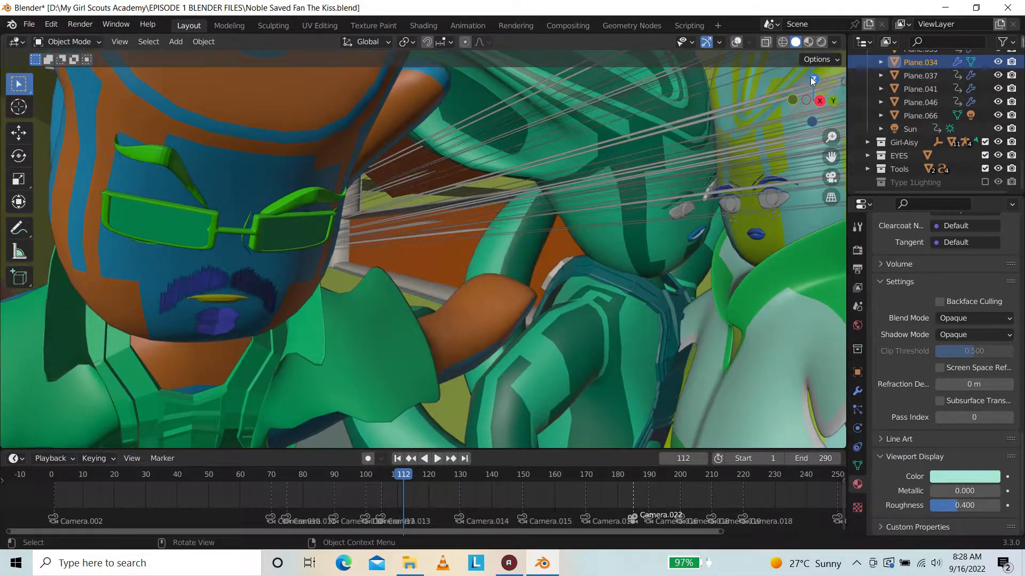
pyautogui.click(821, 43)
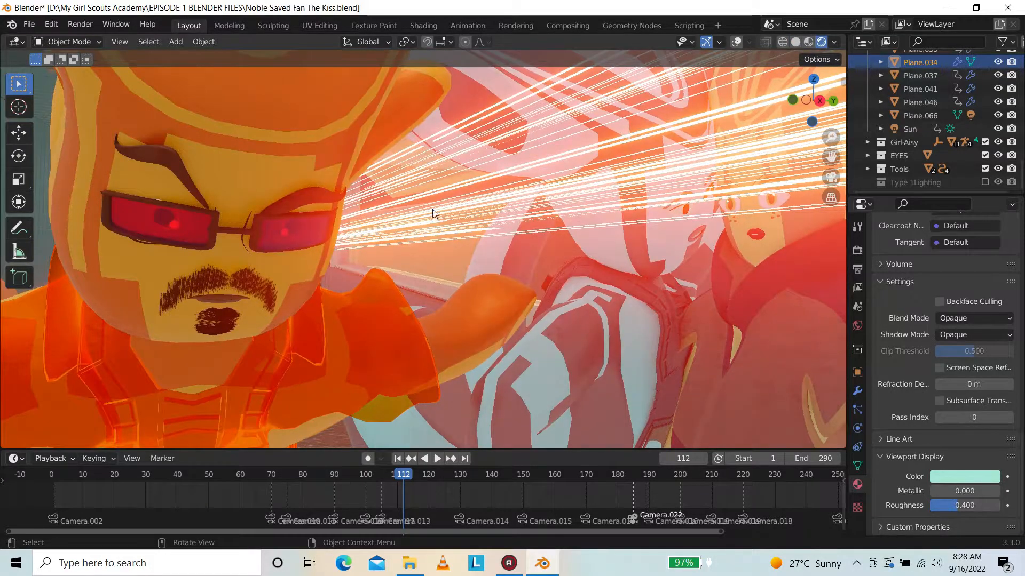
pyautogui.press('KP_0')
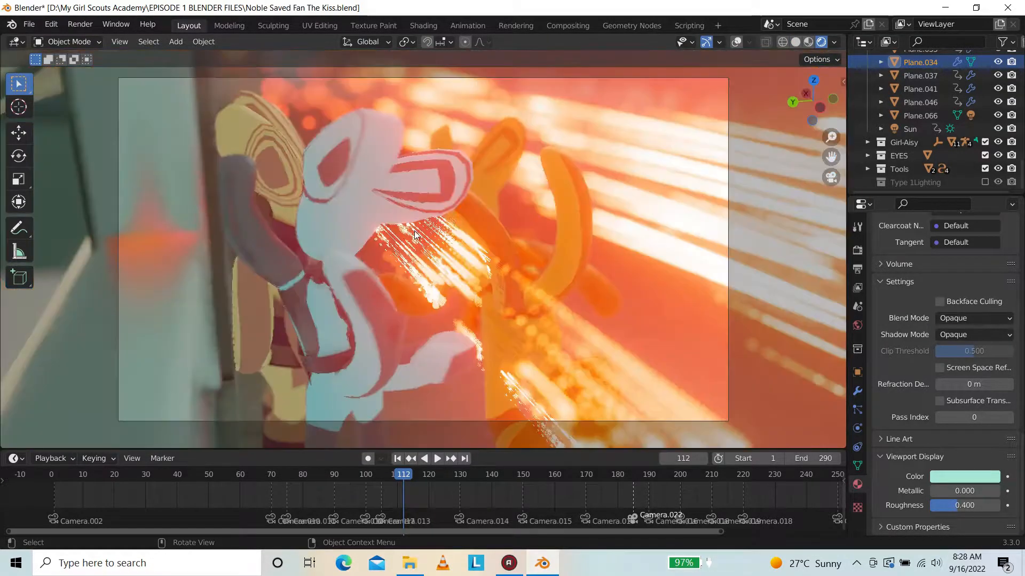
# Play the hallway animation in solid shading, show the overlays at frame 228, and replay from about frame 155
pyautogui.click(795, 43)
pyautogui.press('space')
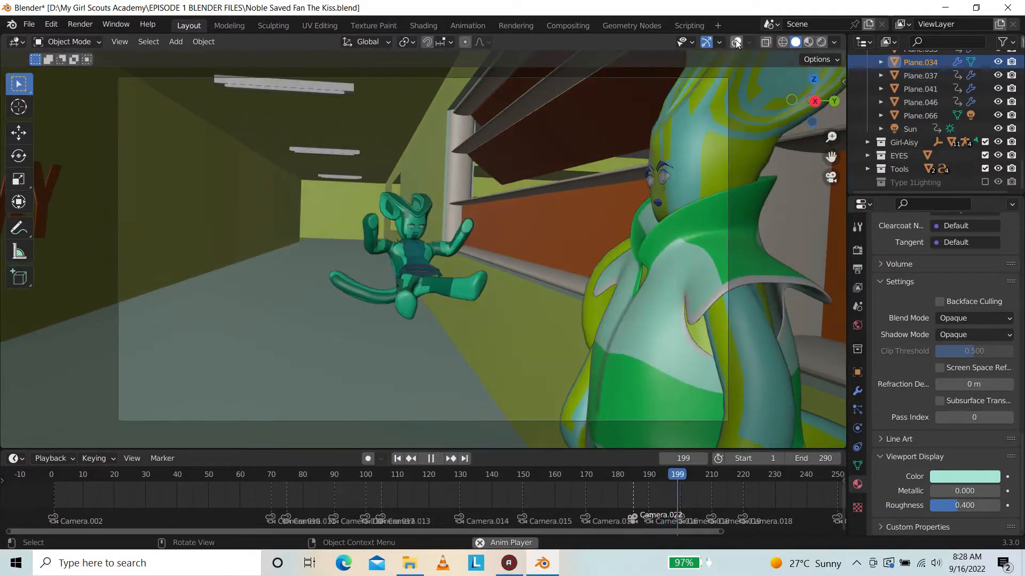
pyautogui.click(736, 42)
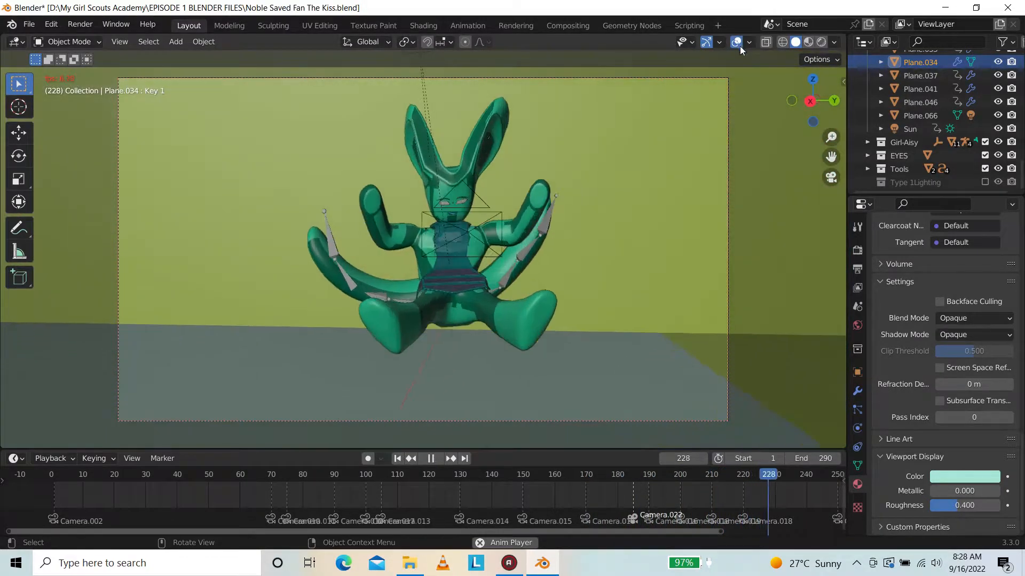
pyautogui.press('space')
pyautogui.moveTo(808, 475); pyautogui.dragTo(541, 480)
pyautogui.press('space')
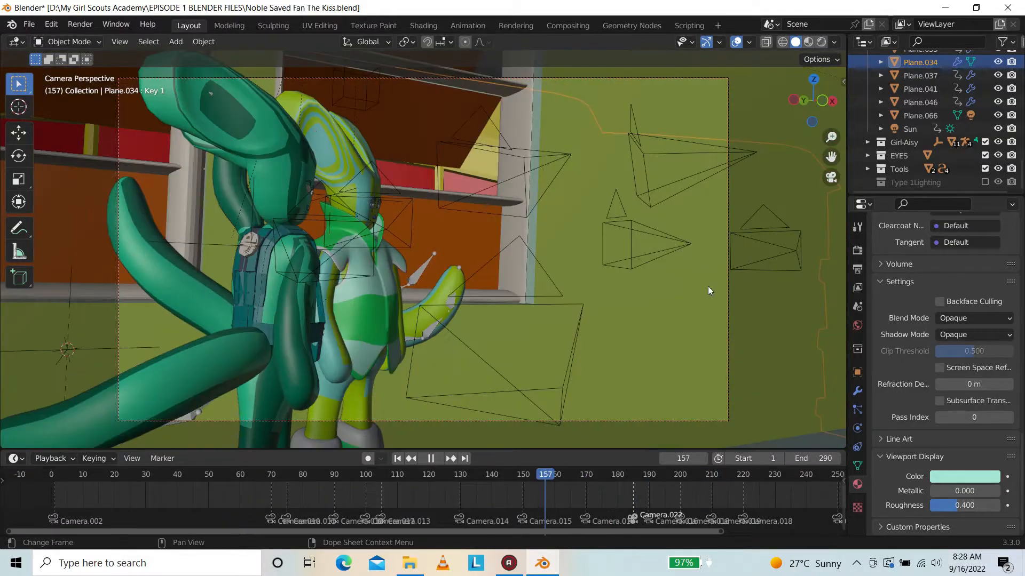
# Play the hallway scene from a free viewpoint up to frame 218 and inspect the standing character up close, including in rendered shading
pyautogui.moveTo(815, 107); pyautogui.dragTo(741, 196)
pyautogui.press('space')
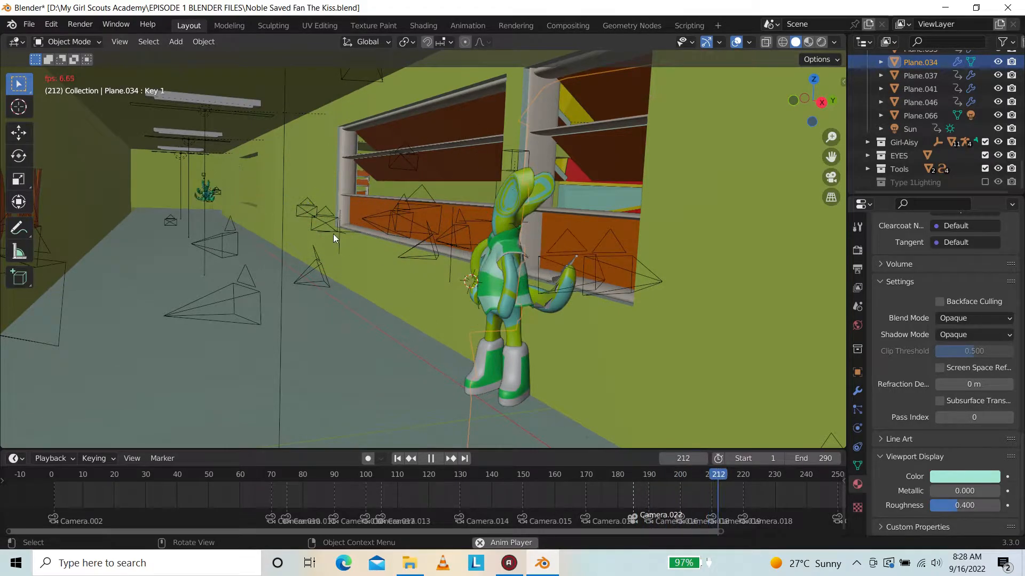
pyautogui.scroll(5, 459, 157)
pyautogui.moveTo(790, 111); pyautogui.dragTo(816, 114)
pyautogui.scroll(4, 810, 163)
pyautogui.moveTo(831, 157); pyautogui.dragTo(844, 167)
pyautogui.moveTo(822, 99)
pyautogui.mouseDown()
pyautogui.moveTo(763, 101)
pyautogui.moveTo(830, 100)
pyautogui.mouseUp()
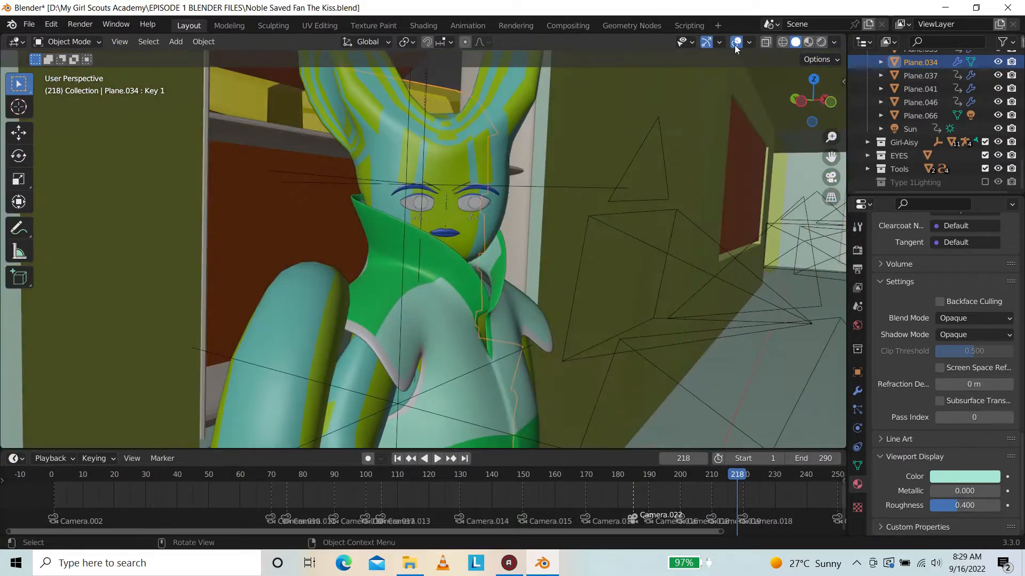
pyautogui.click(820, 42)
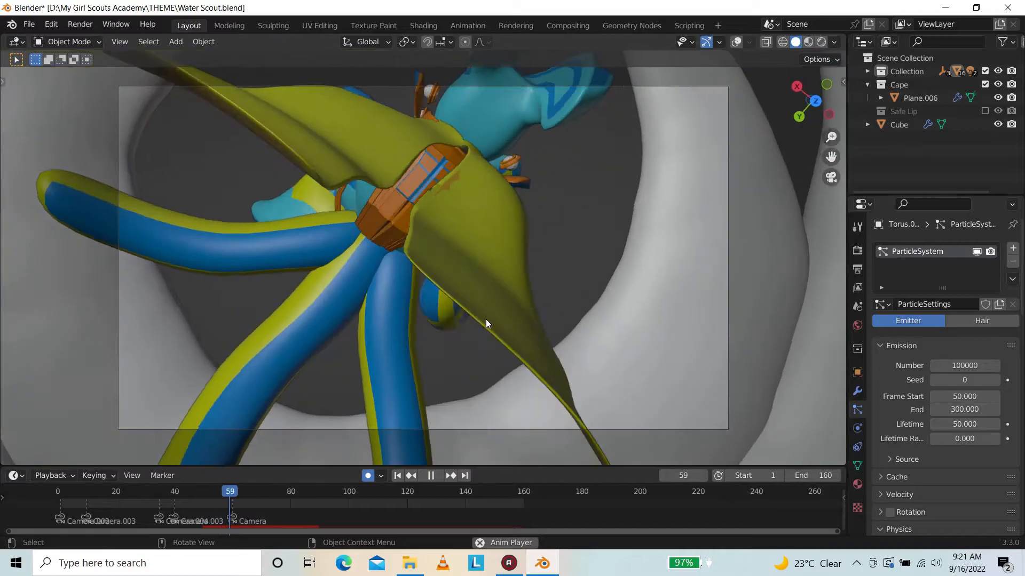
# Review the Water Scout.blend animation with overlays shown and from a free viewpoint, and check frame 66 through the camera in rendered shading
pyautogui.click(736, 42)
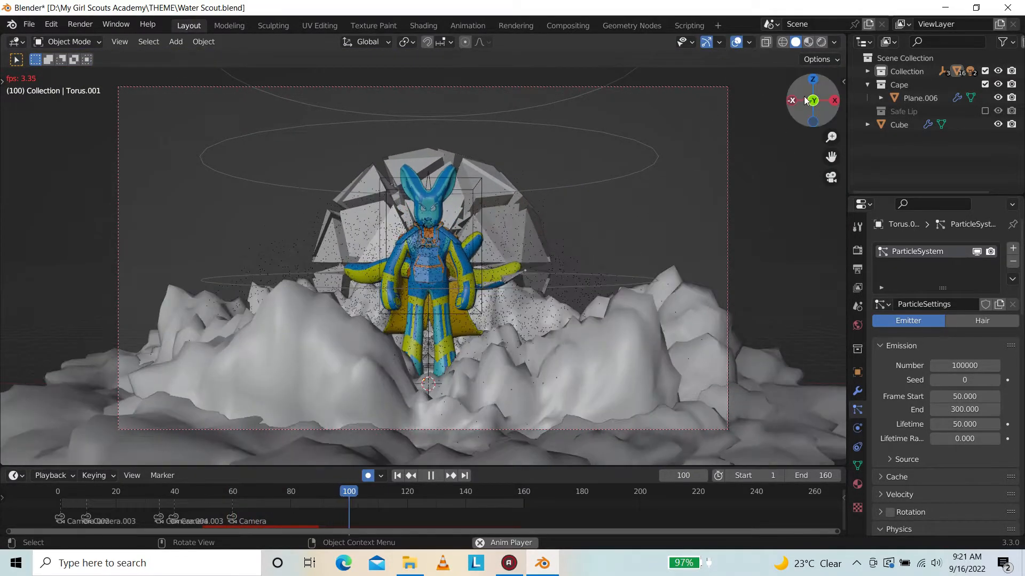
pyautogui.moveTo(817, 104); pyautogui.dragTo(756, 110)
pyautogui.moveTo(836, 158)
pyautogui.mouseDown()
pyautogui.moveTo(1009, 80)
pyautogui.moveTo(832, 158)
pyautogui.mouseUp()
pyautogui.press('KP_0')
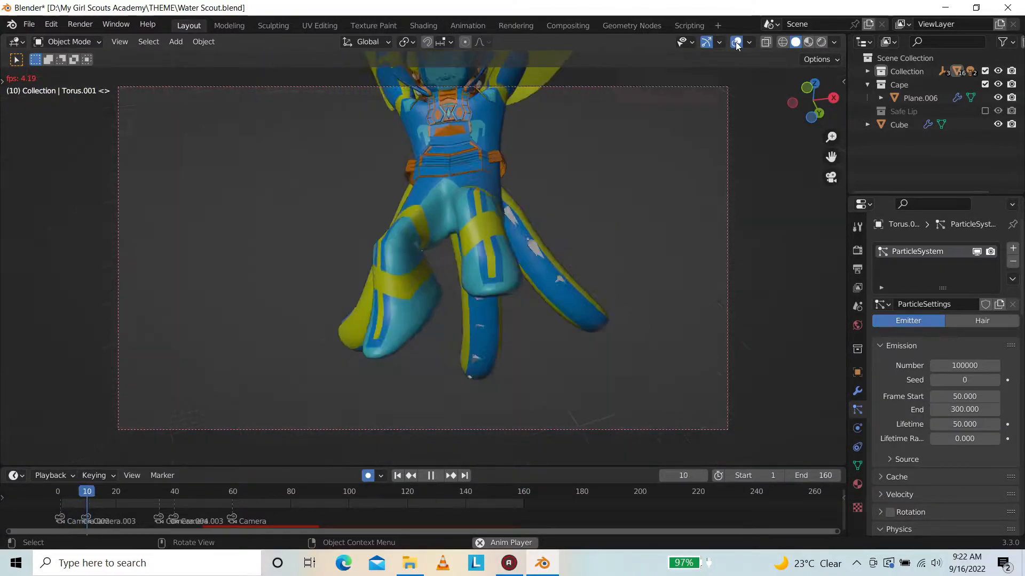
pyautogui.click(737, 43)
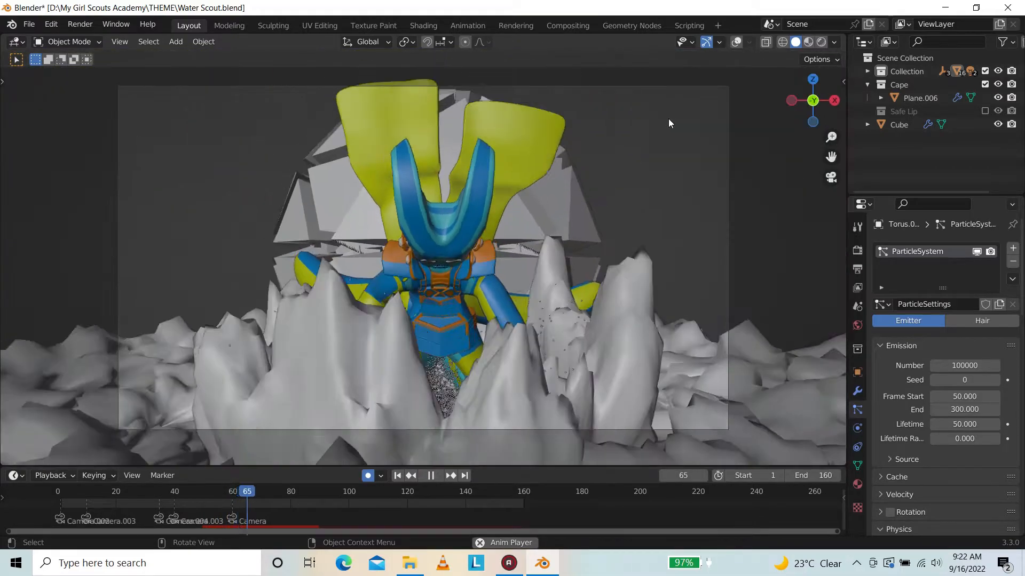
pyautogui.press('space')
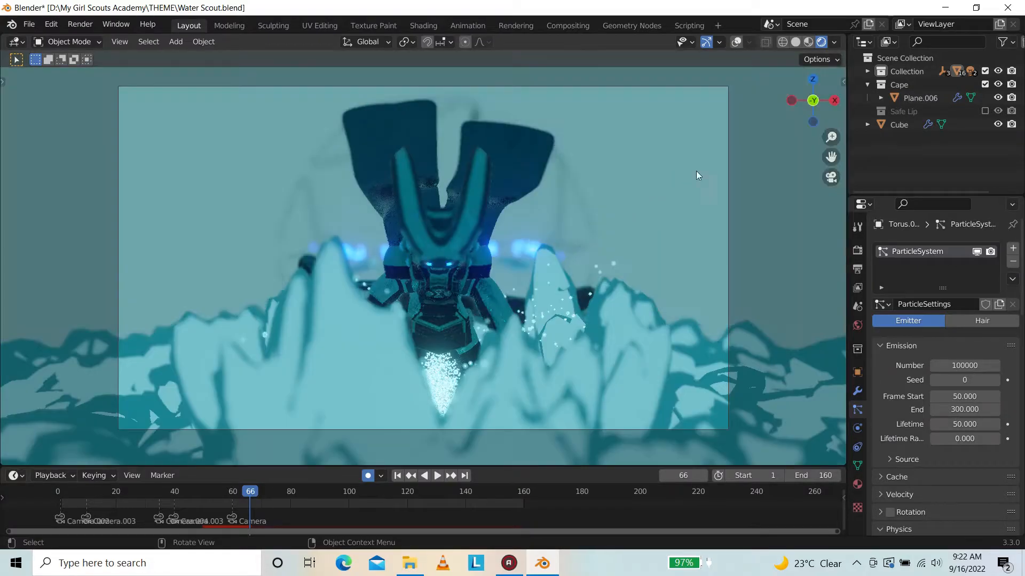
# Play the Water Scout animation in rendered shading, inspect the landing from a free viewpoint, and step back to frame 61 through the camera
pyautogui.press('space')
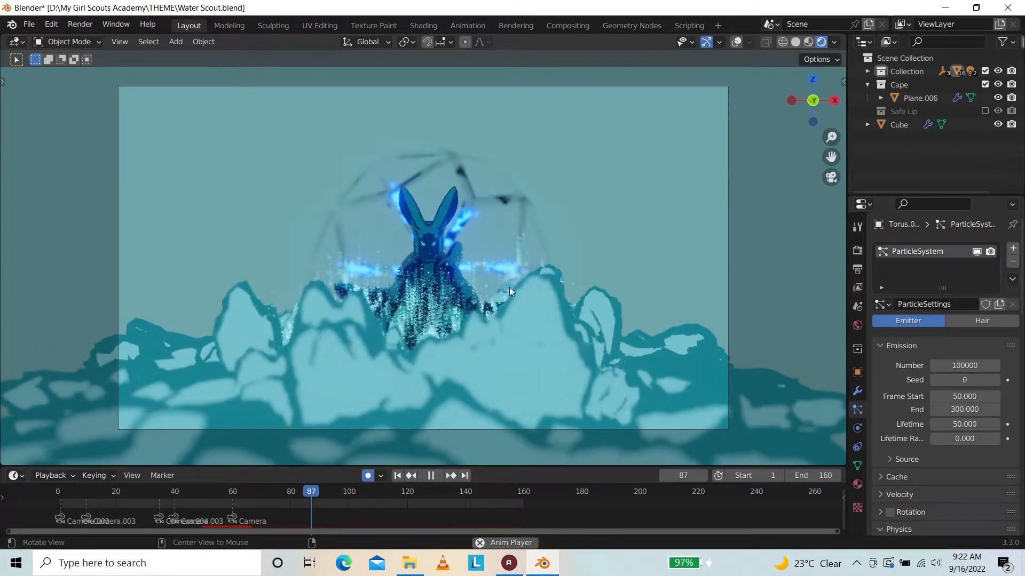
pyautogui.moveTo(169, 502); pyautogui.dragTo(687, 515)
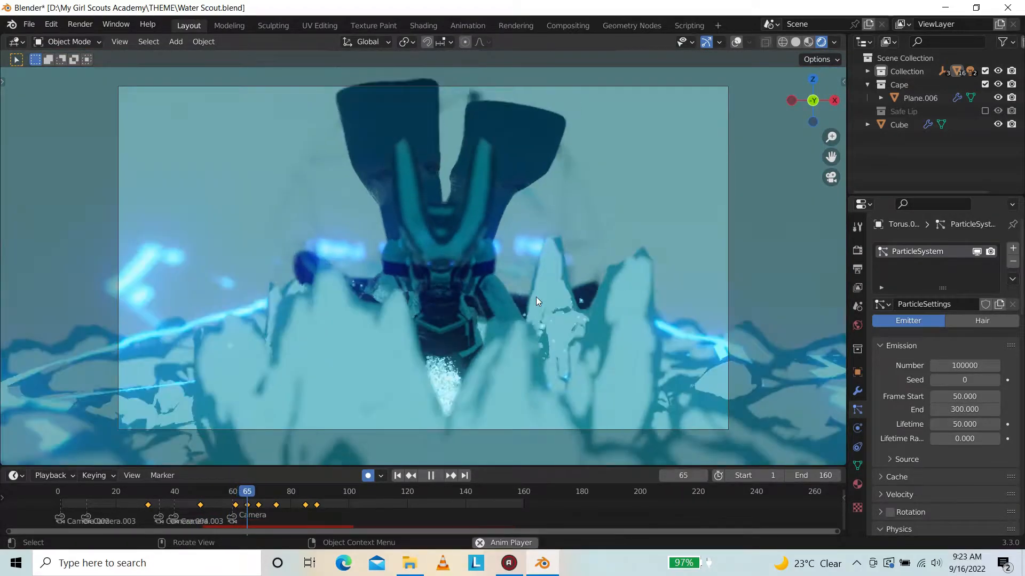
pyautogui.press('space')
pyautogui.moveTo(821, 109); pyautogui.dragTo(624, 348)
pyautogui.click(660, 475)
pyautogui.click(662, 474)
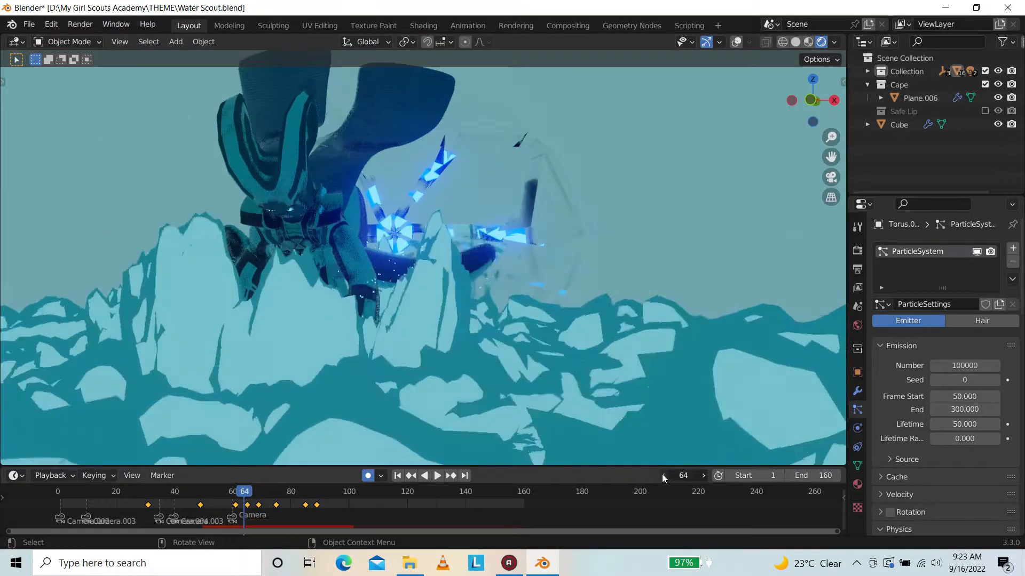
pyautogui.click(662, 475)
pyautogui.click(662, 475)
pyautogui.press('KP_0')
pyautogui.click(663, 475)
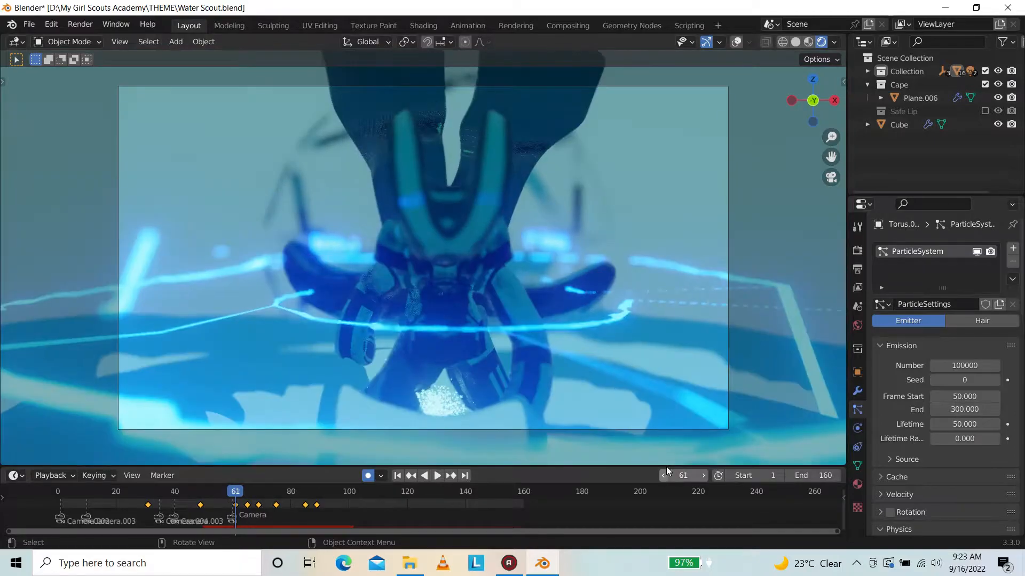
# Play the Water Scout animation from frame 61 to 98, then review the shot down to frame 68 in solid shading
pyautogui.press('space')
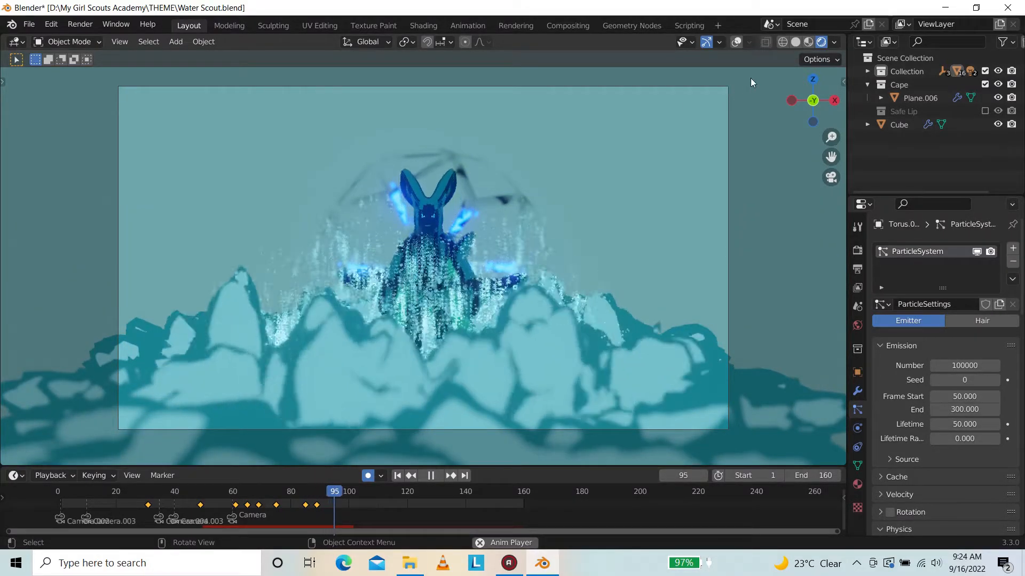
pyautogui.press('space')
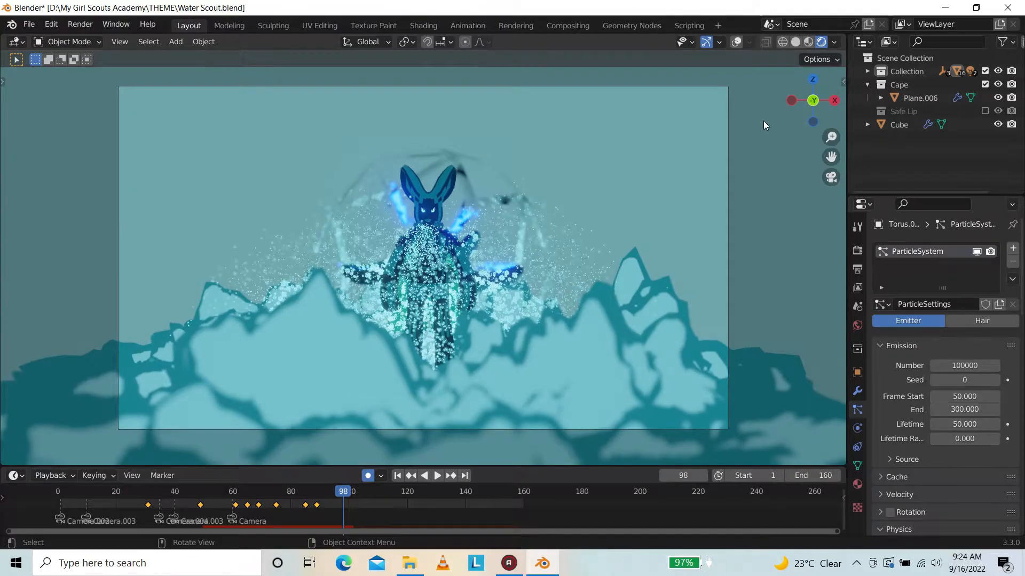
pyautogui.click(795, 41)
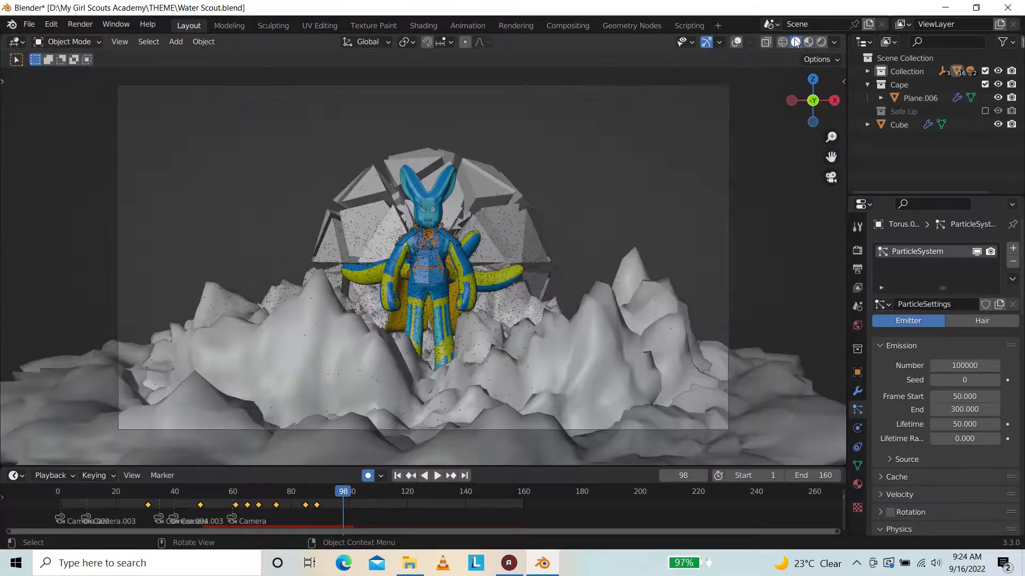
pyautogui.moveTo(345, 491)
pyautogui.mouseDown()
pyautogui.moveTo(224, 495)
pyautogui.moveTo(257, 494)
pyautogui.mouseUp()
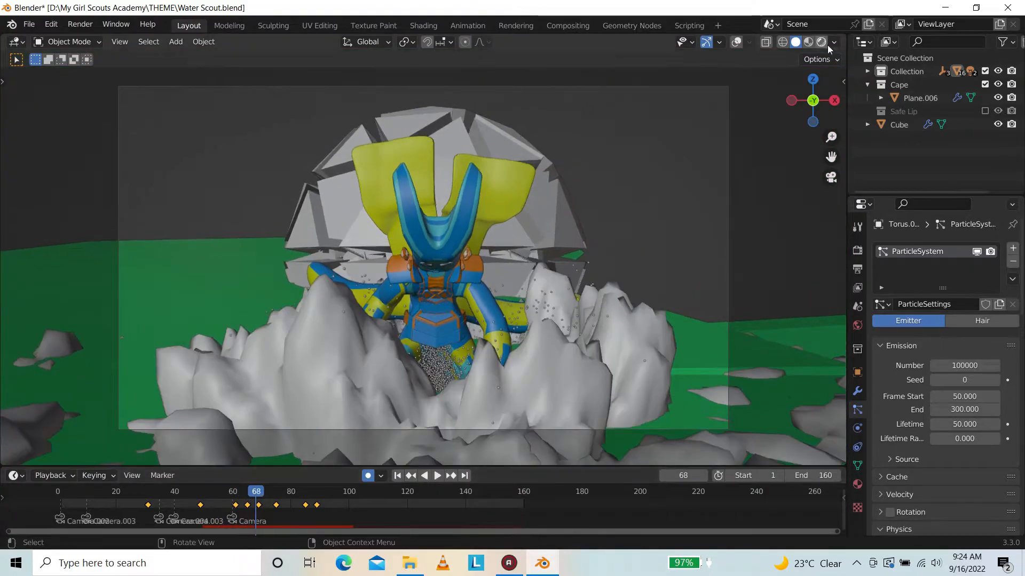
pyautogui.click(823, 43)
# Step the rendered camera view back frame by frame from frame 68 to frame 60 to examine the lightning effect
pyautogui.click(663, 475)
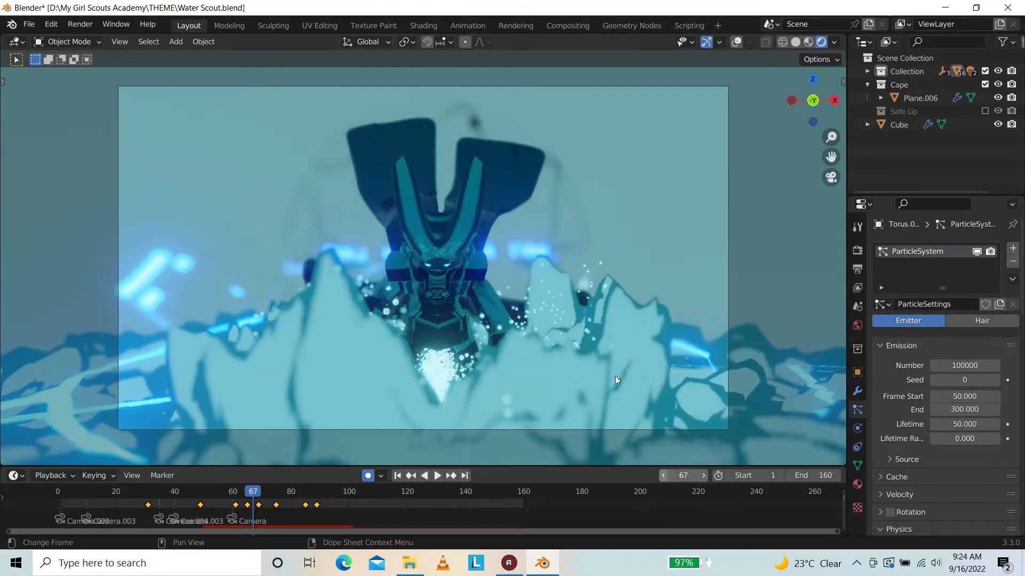
pyautogui.click(663, 476)
pyautogui.click(663, 476)
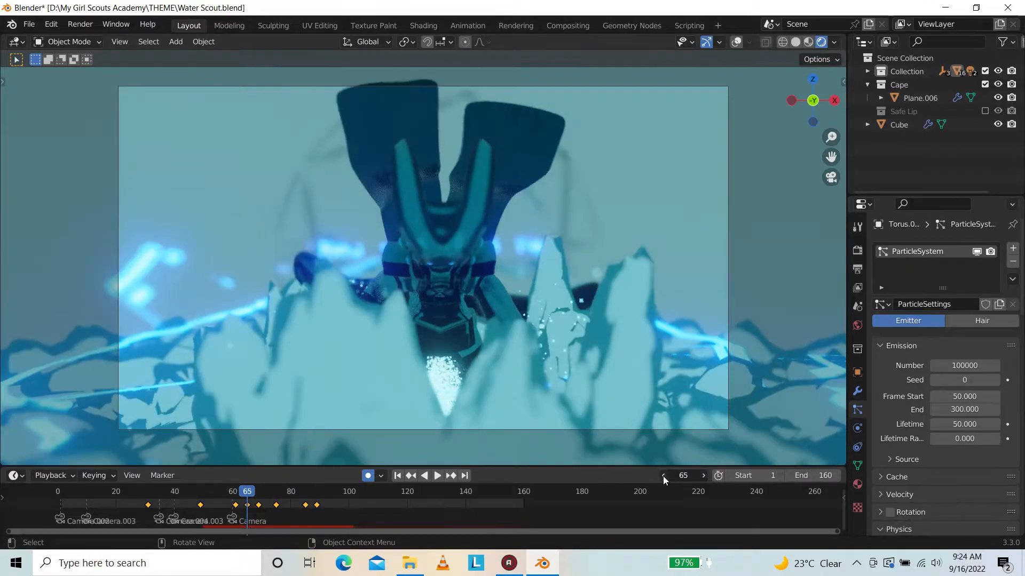
pyautogui.click(662, 475)
pyautogui.click(662, 475)
pyautogui.click(663, 476)
pyautogui.click(663, 475)
pyautogui.click(662, 476)
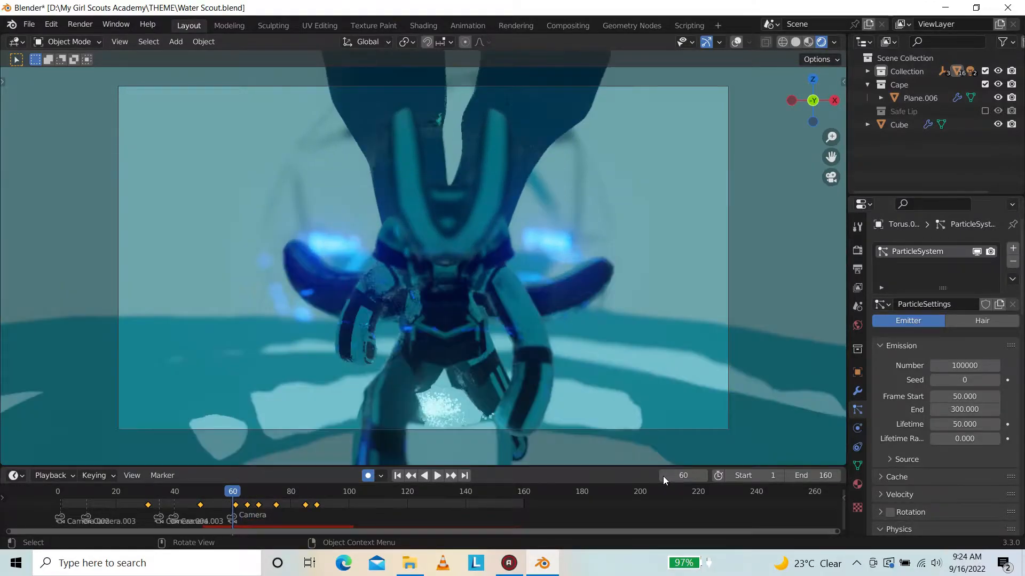
# Inspect the lightning and character at frame 61 from a free viewpoint up close, and return to the camera view
pyautogui.click(704, 476)
pyautogui.moveTo(816, 115); pyautogui.dragTo(784, 121)
pyautogui.moveTo(831, 157); pyautogui.dragTo(584, 162)
pyautogui.scroll(2, 752, 173)
pyautogui.rightClick(808, 110)
pyautogui.moveTo(809, 107); pyautogui.dragTo(750, 102)
pyautogui.press('KP_0')
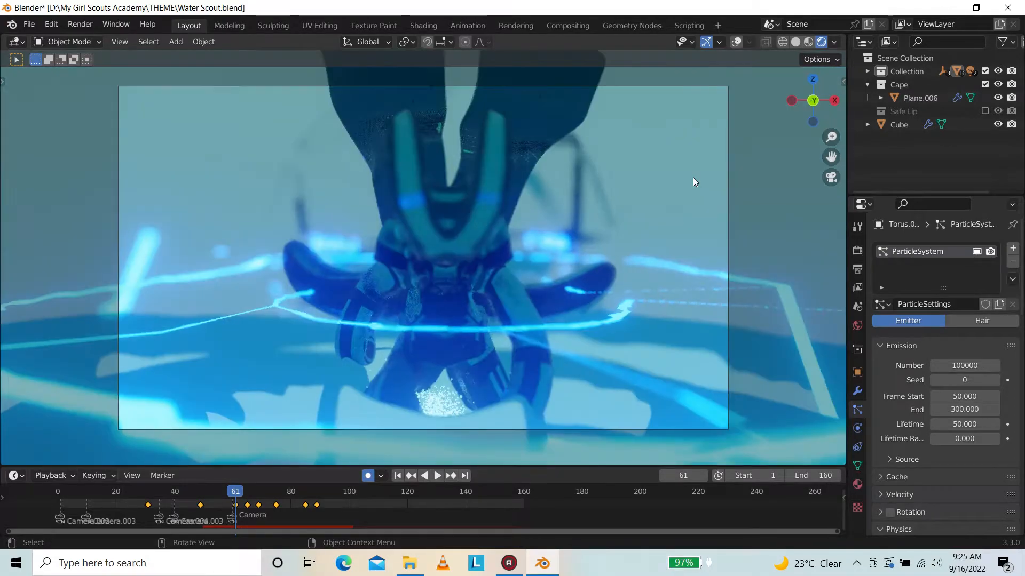
# Enlarge the camera view, examine frames 78 and 77 rendered, and play to frame 88, comparing solid and rendered shading
pyautogui.moveTo(831, 136); pyautogui.dragTo(829, 119)
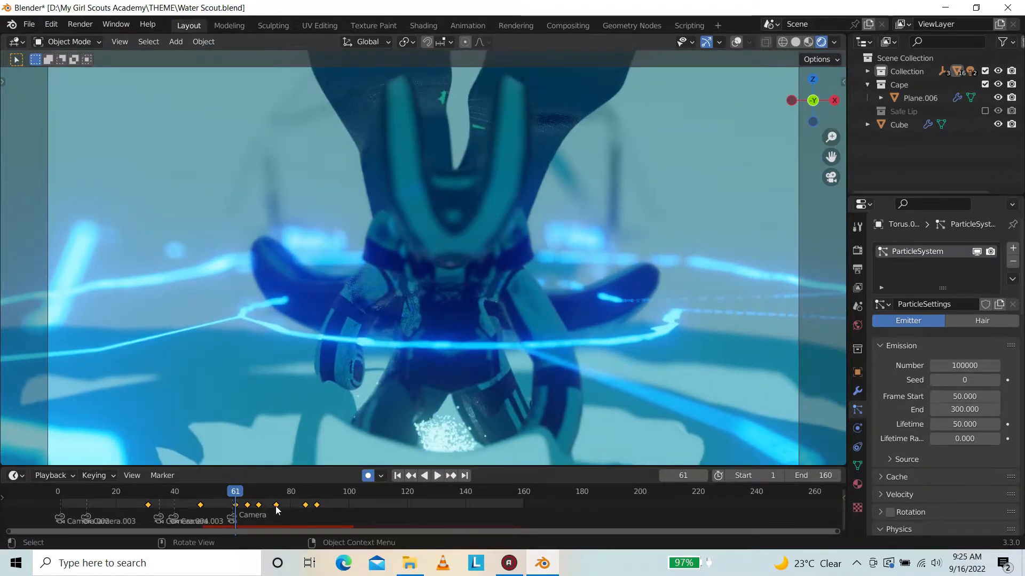
pyautogui.moveTo(249, 494); pyautogui.dragTo(285, 491)
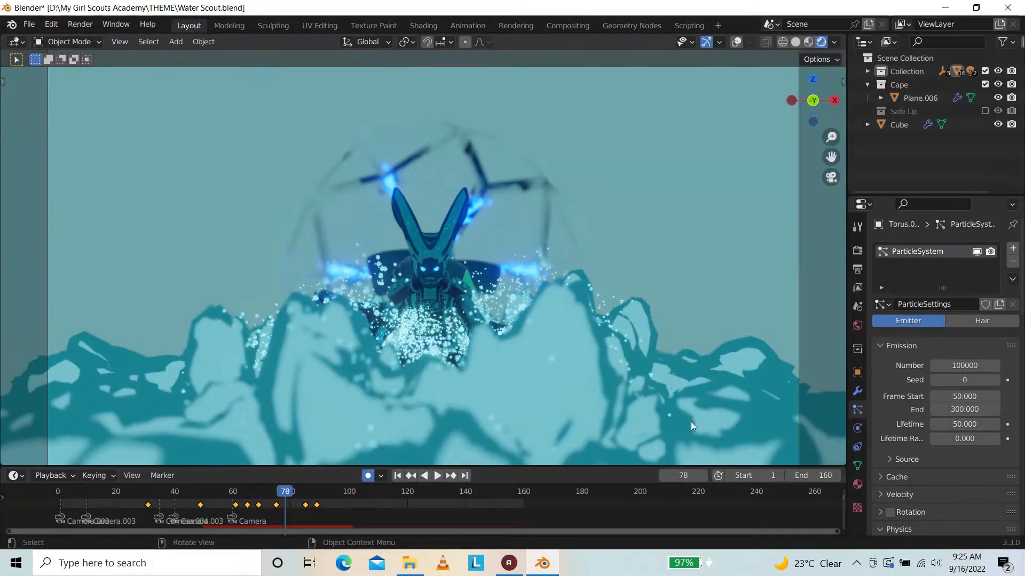
pyautogui.click(665, 476)
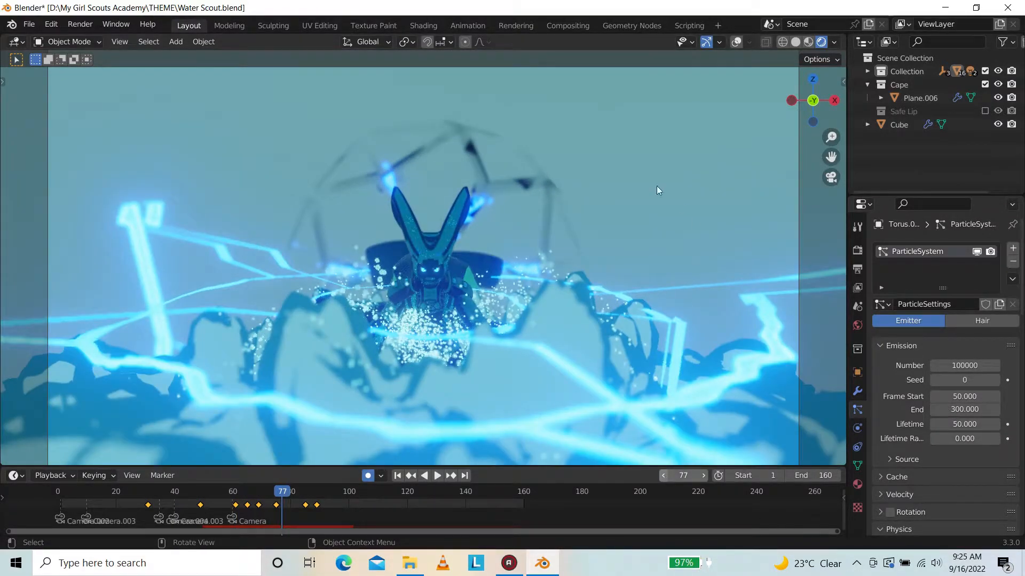
pyautogui.click(796, 41)
pyautogui.press('space')
pyautogui.press('space')
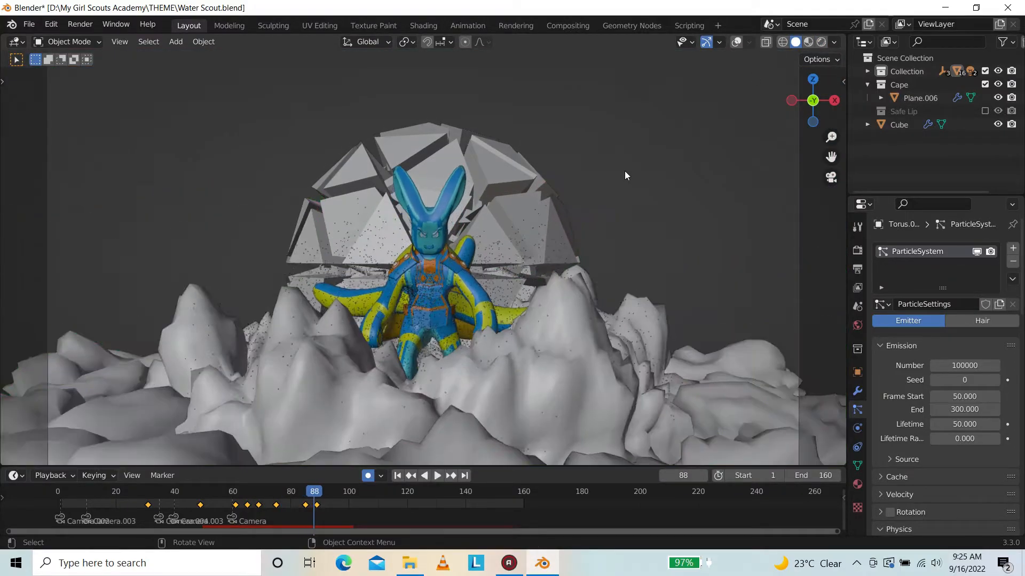
pyautogui.click(821, 42)
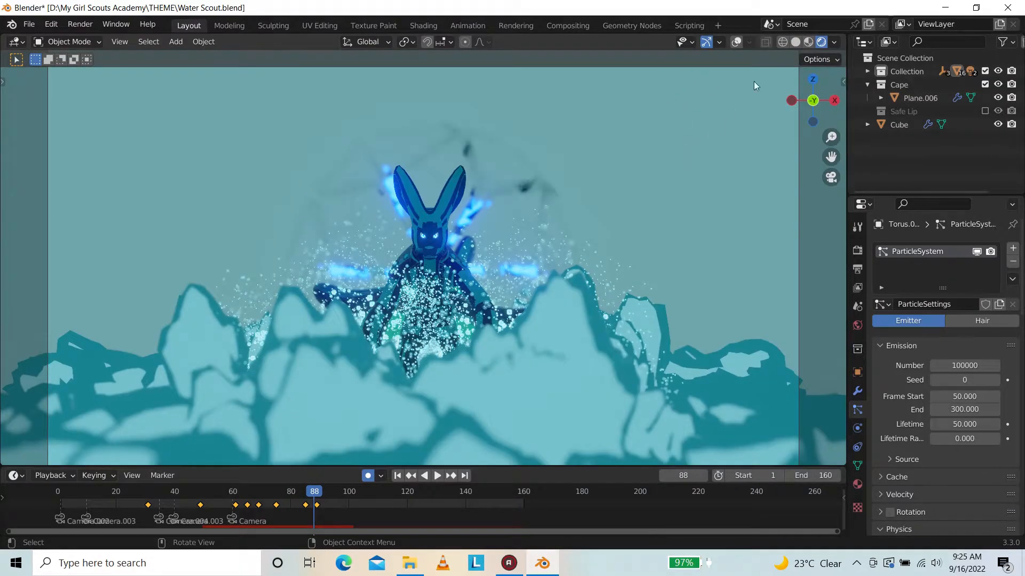
pyautogui.click(795, 42)
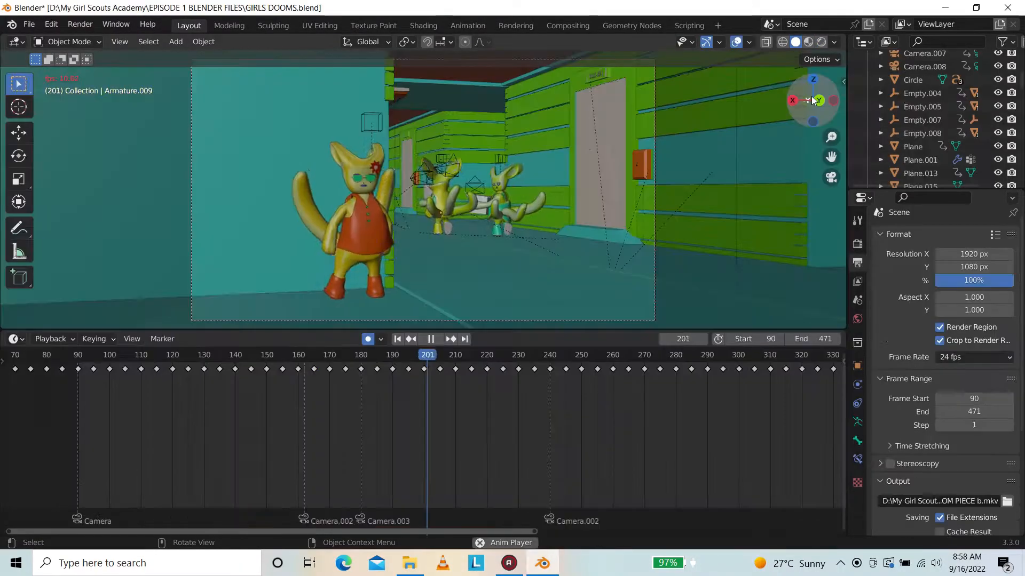
# Review the GIRLS DOOMS.blend hallway animation through the camera with overlays hidden, in solid and rendered shading
pyautogui.moveTo(808, 109); pyautogui.dragTo(785, 107)
pyautogui.click(831, 177)
pyautogui.click(737, 42)
pyautogui.press('space')
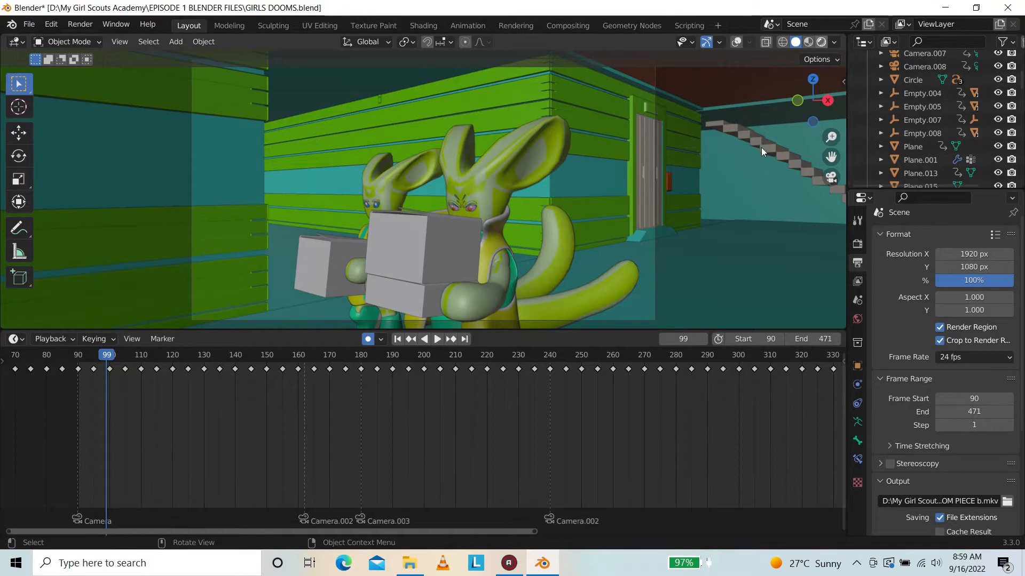
pyautogui.click(820, 41)
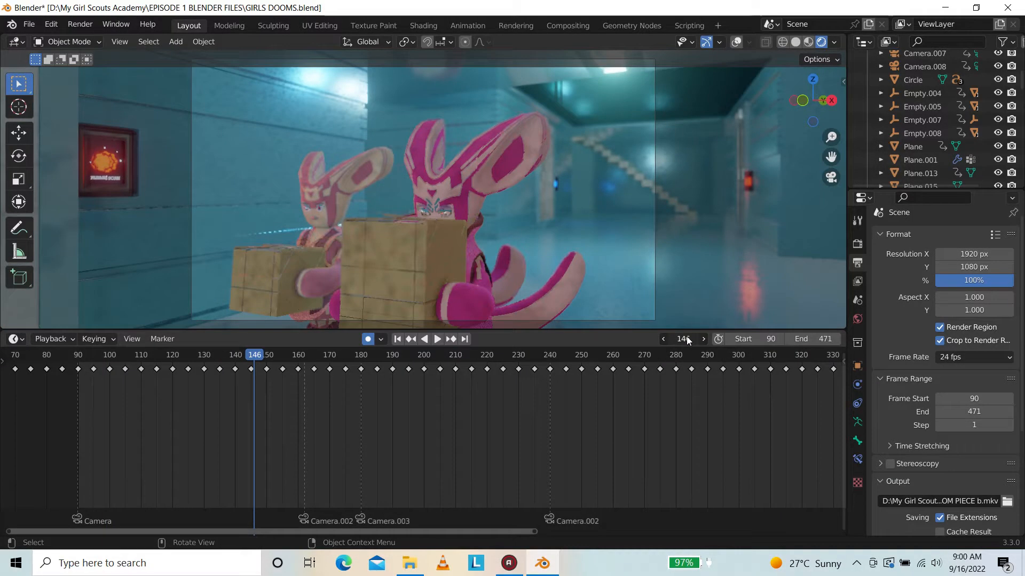
# Review the rendered hallway shots beyond frame 146, play from frame 300, and go to frame 350
pyautogui.click(424, 355)
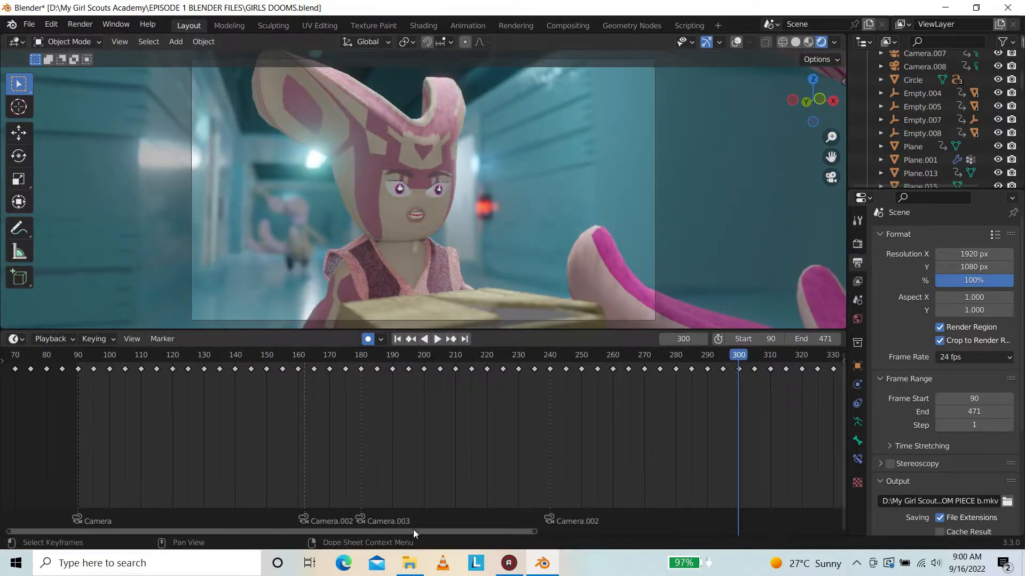
pyautogui.click(518, 532)
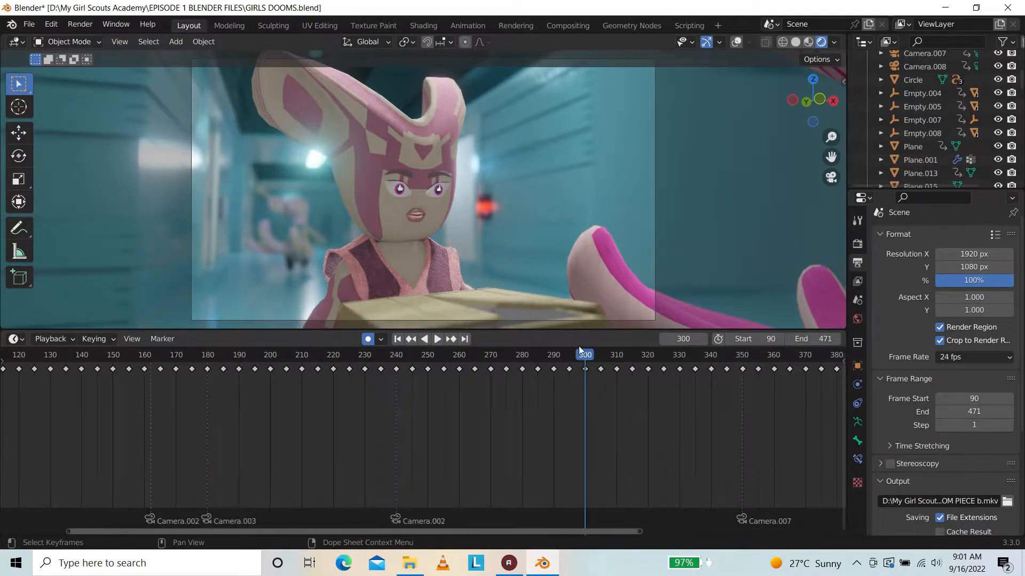
pyautogui.press('space')
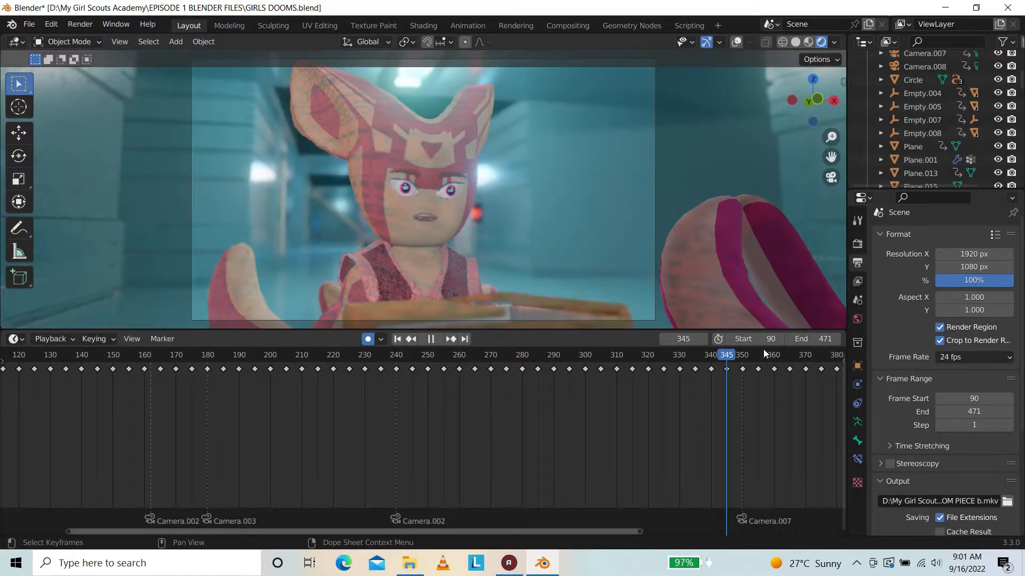
pyautogui.press('Escape')
pyautogui.write('350')
pyautogui.press('Return')
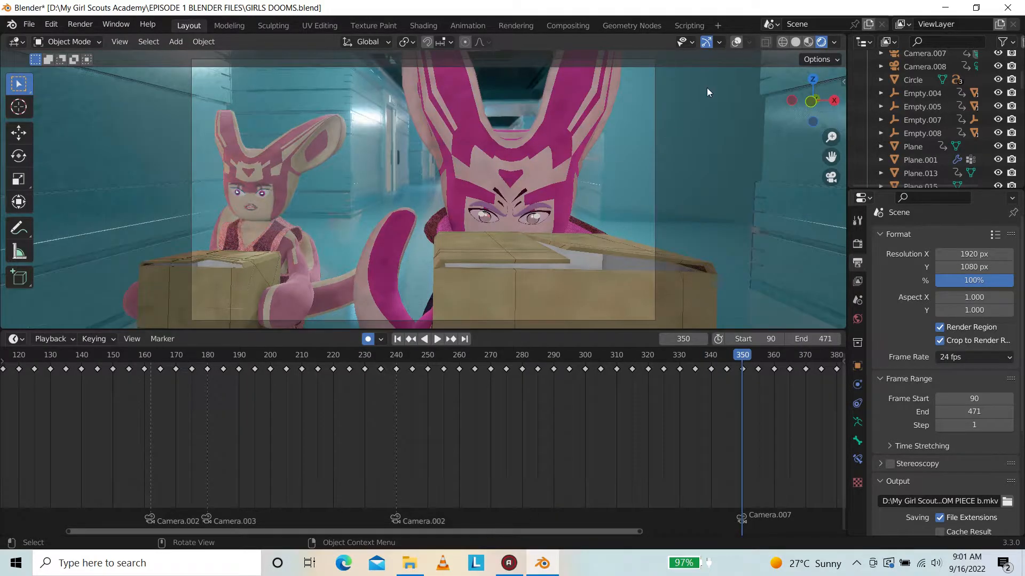
# Inspect the character with glasses at frame 350 up close from a free viewpoint in solid shading
pyautogui.moveTo(812, 100)
pyautogui.mouseDown()
pyautogui.moveTo(788, 146)
pyautogui.moveTo(811, 105)
pyautogui.mouseUp()
pyautogui.scroll(-4, 710, 146)
pyautogui.click(795, 44)
pyautogui.moveTo(830, 138); pyautogui.dragTo(830, 161)
pyautogui.moveTo(811, 101); pyautogui.dragTo(741, 131)
pyautogui.moveTo(830, 144); pyautogui.dragTo(830, 156)
pyautogui.moveTo(814, 102); pyautogui.dragTo(763, 104)
pyautogui.moveTo(831, 138)
pyautogui.mouseDown()
pyautogui.moveTo(830, 123)
pyautogui.moveTo(798, 102)
pyautogui.moveTo(830, 125)
pyautogui.mouseUp()
pyautogui.moveTo(830, 157); pyautogui.dragTo(842, 179)
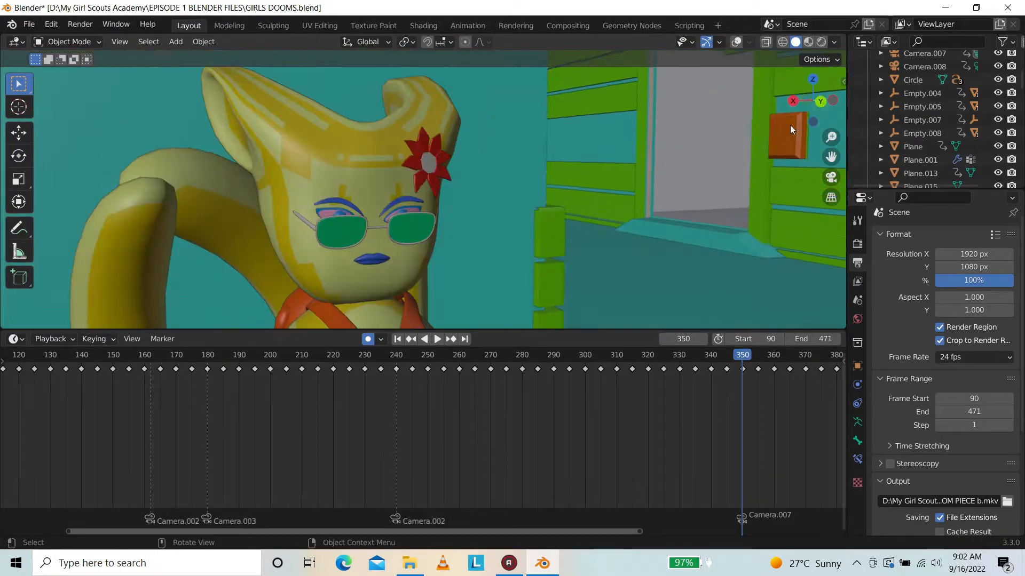
# Enlarge the viewport, examine the character with glasses in rendered shading, and return to the camera view in solid shading
pyautogui.moveTo(567, 329)
pyautogui.mouseDown()
pyautogui.moveTo(569, 432)
pyautogui.moveTo(620, 51)
pyautogui.moveTo(588, 437)
pyautogui.moveTo(674, 302)
pyautogui.mouseUp()
pyautogui.click(822, 44)
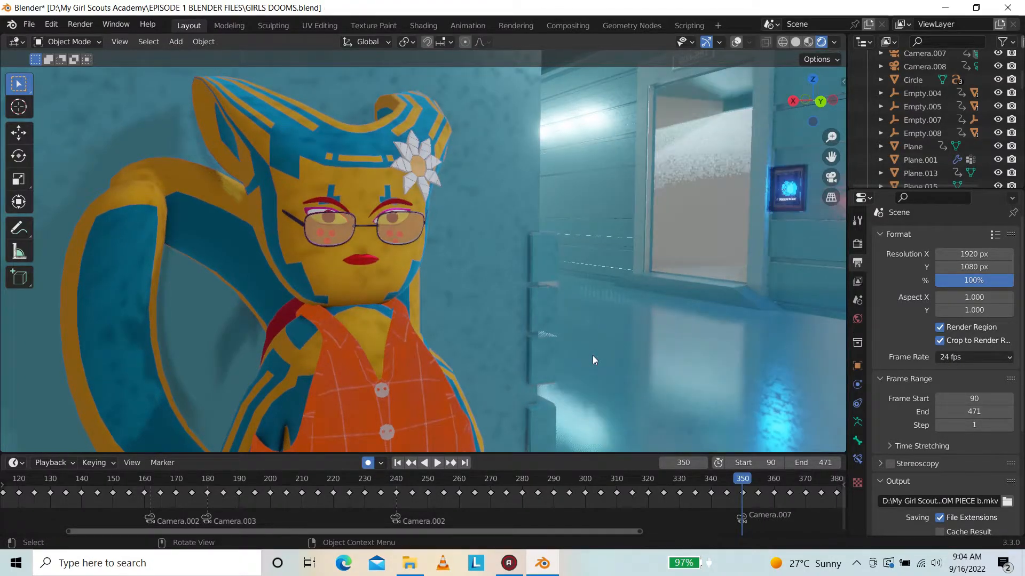
pyautogui.press('KP_0')
pyautogui.click(795, 41)
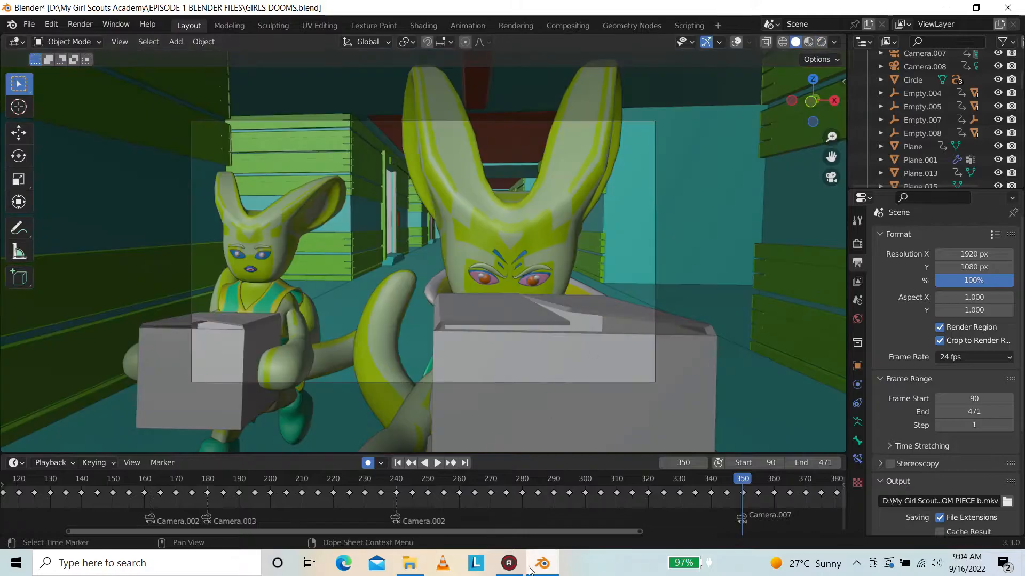
pyautogui.click(508, 564)
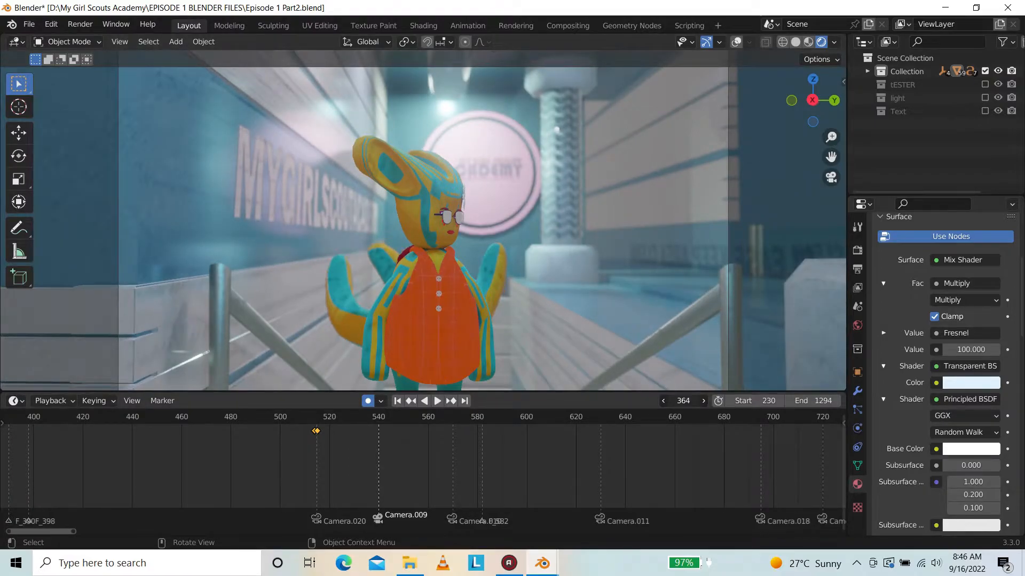
# Advance Episode 1 Part2.blend to frame 1262 and inspect the character in the long coat from free viewpoints
pyautogui.moveTo(160, 418); pyautogui.dragTo(753, 418)
pyautogui.moveTo(683, 400); pyautogui.dragTo(734, 401)
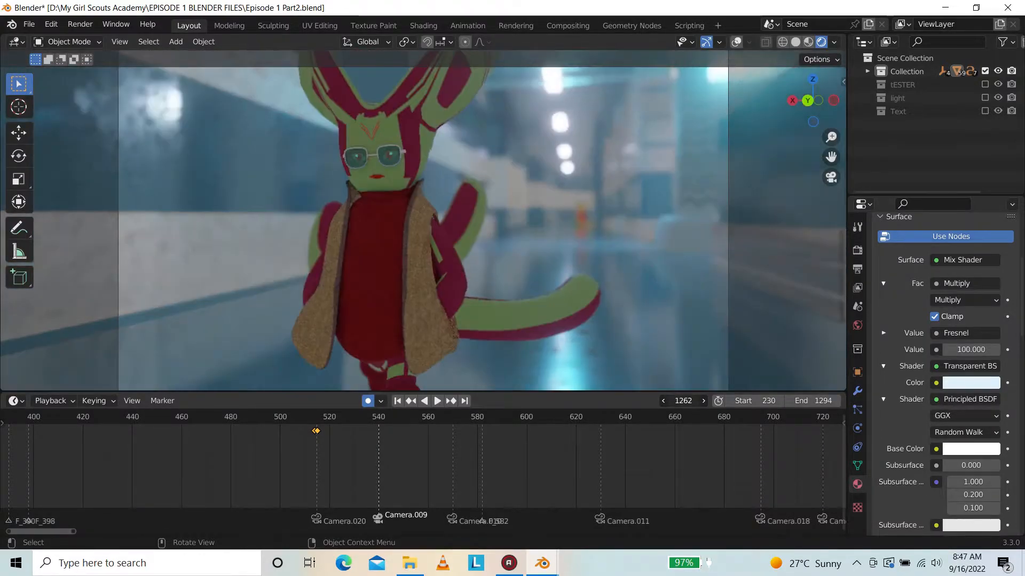
pyautogui.moveTo(815, 113); pyautogui.dragTo(771, 137)
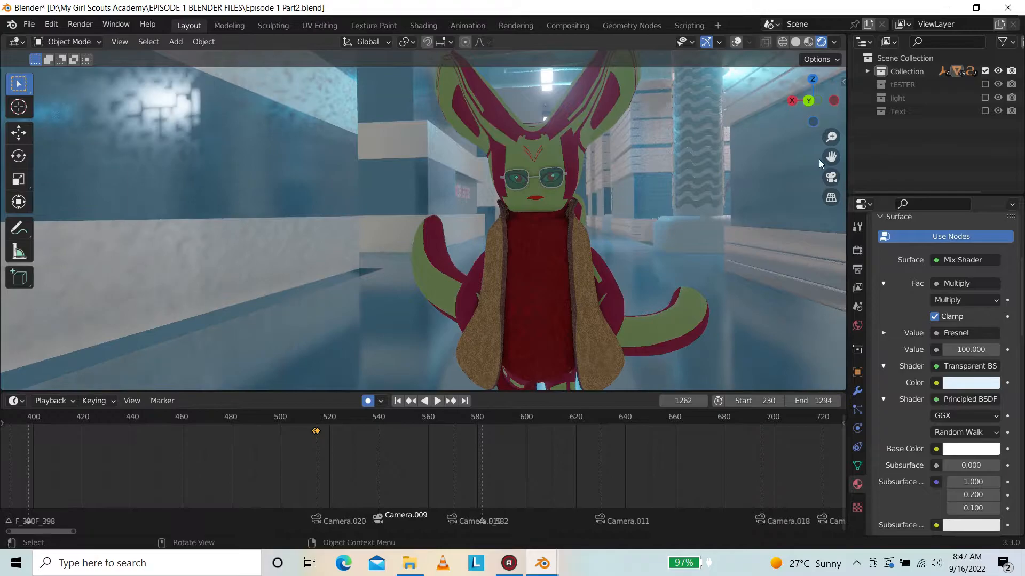
pyautogui.moveTo(831, 156); pyautogui.dragTo(581, 155)
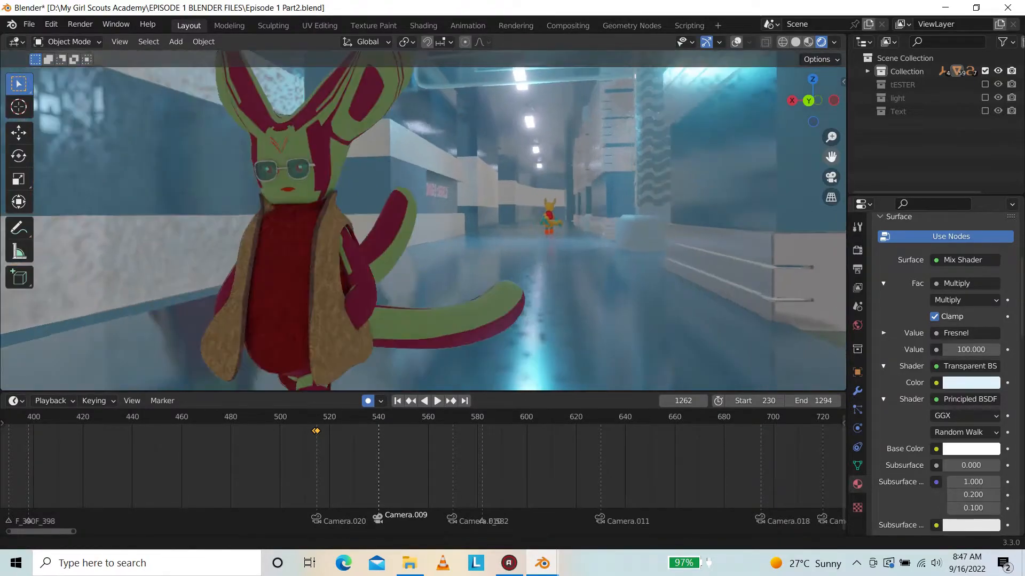
pyautogui.scroll(3, 741, 229)
pyautogui.press('KP_0')
# Check frame 1158 of the academy scene in rendered shading, and play the animation in solid shading
pyautogui.moveTo(683, 401); pyautogui.dragTo(628, 401)
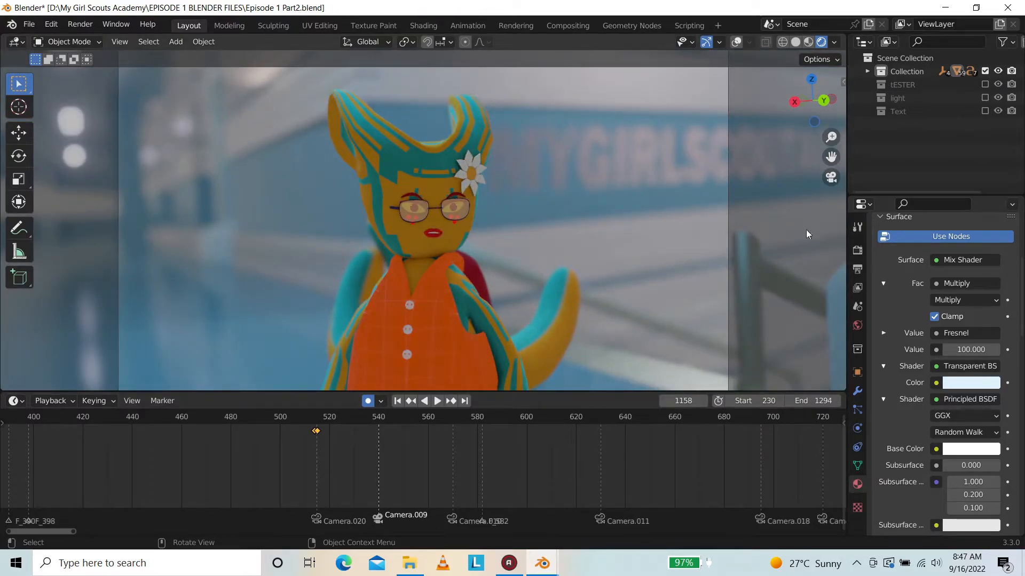
pyautogui.click(795, 42)
pyautogui.press('space')
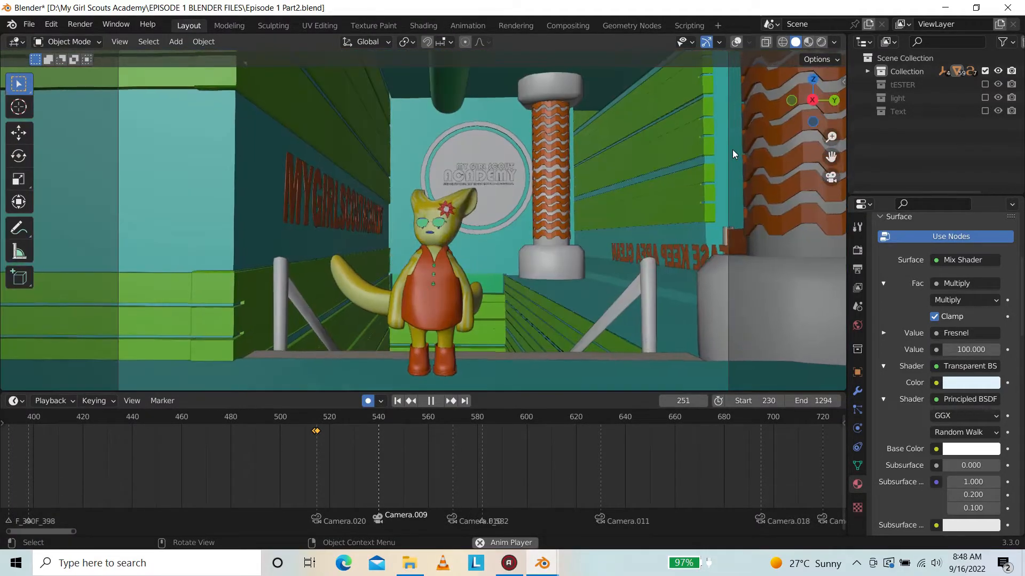
pyautogui.press('space')
pyautogui.click(510, 567)
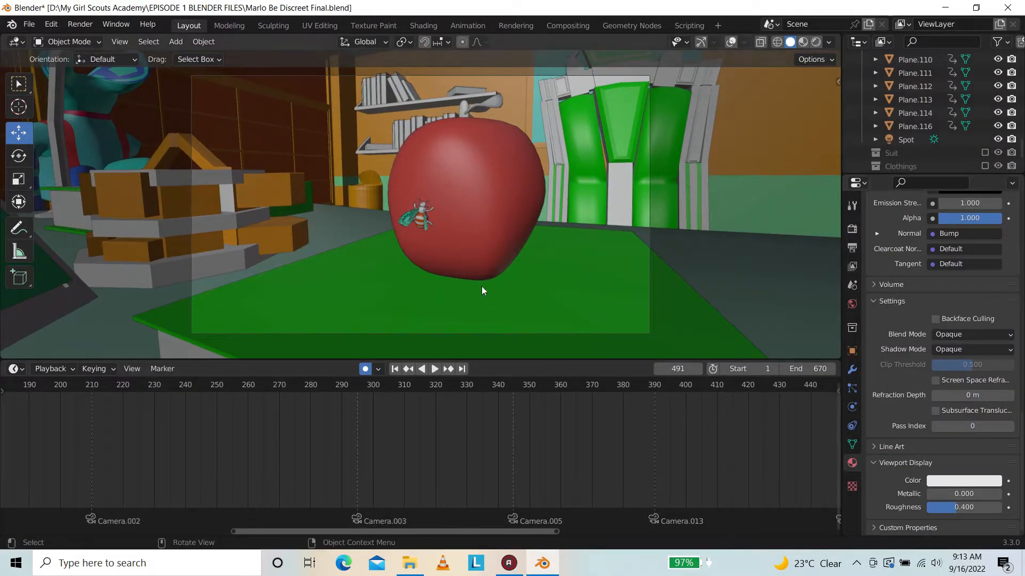
# Set the viewport display colour of the apple's material to yellow
pyautogui.press('Tab')
pyautogui.press('Tab')
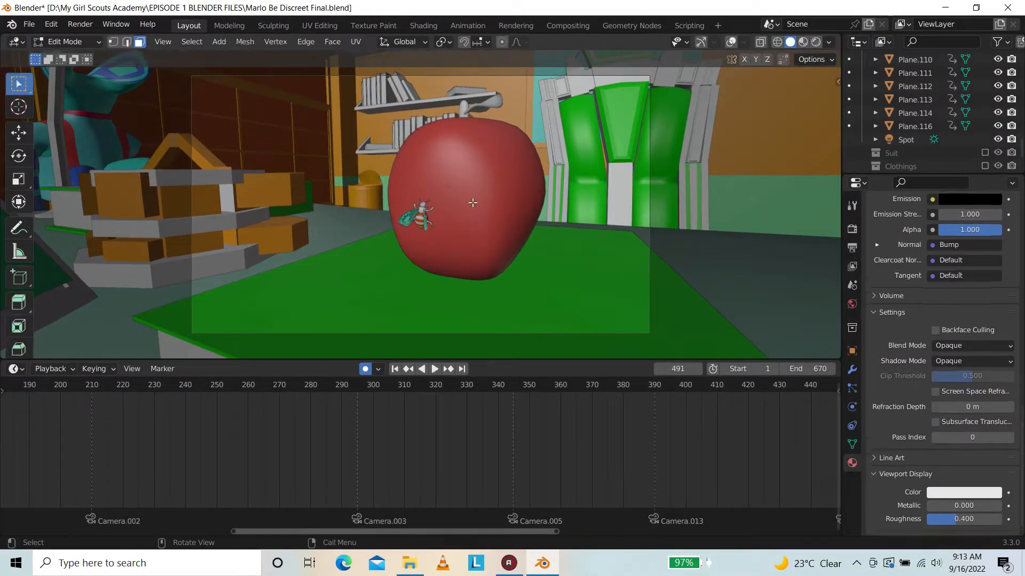
pyautogui.press('Tab')
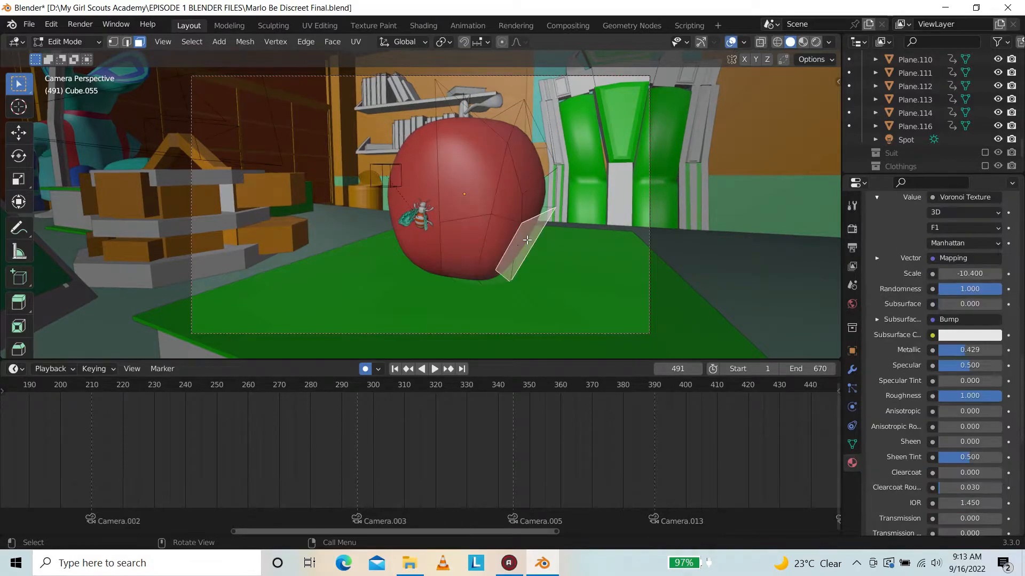
pyautogui.moveTo(1020, 425); pyautogui.dragTo(1021, 512)
pyautogui.click(952, 479)
pyautogui.moveTo(931, 380); pyautogui.dragTo(902, 374)
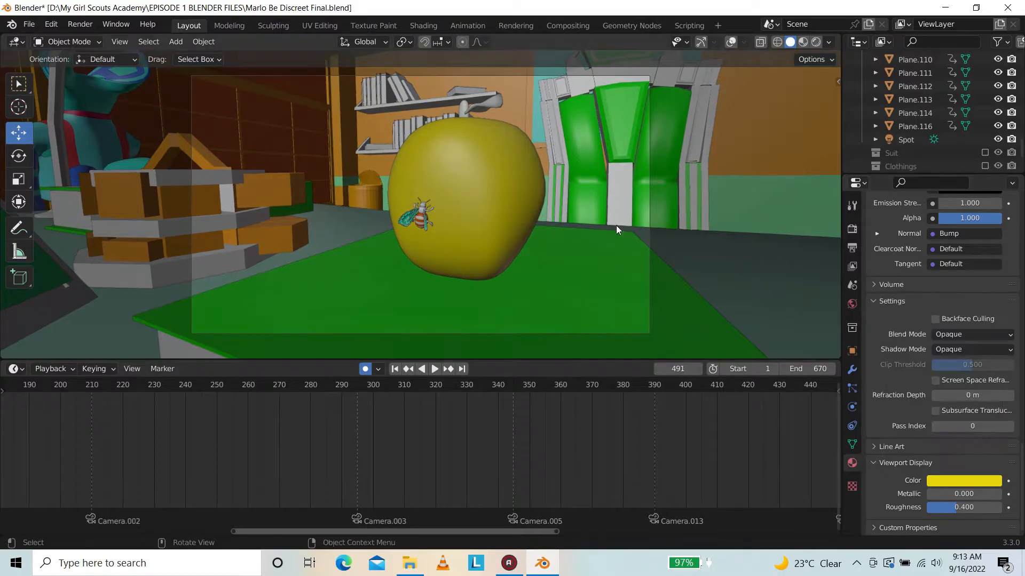
# Play the apple scene from its first frame in solid shading and pause at frame 50
pyautogui.press('space')
pyautogui.click(395, 370)
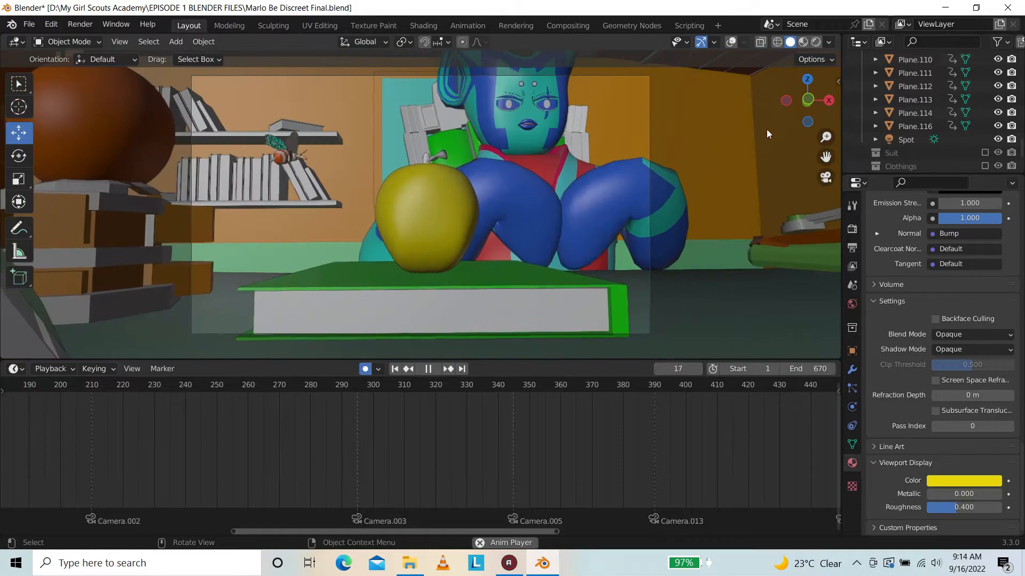
pyautogui.press('space')
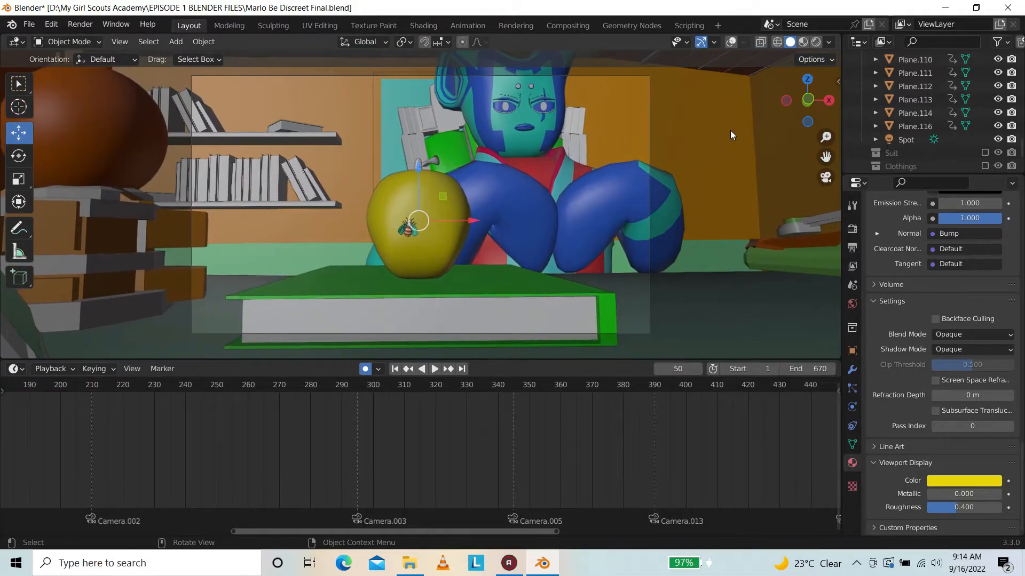
# Check the apple scene in rendered shading from frame 50 up to frame 637, and play it again in solid shading
pyautogui.click(815, 43)
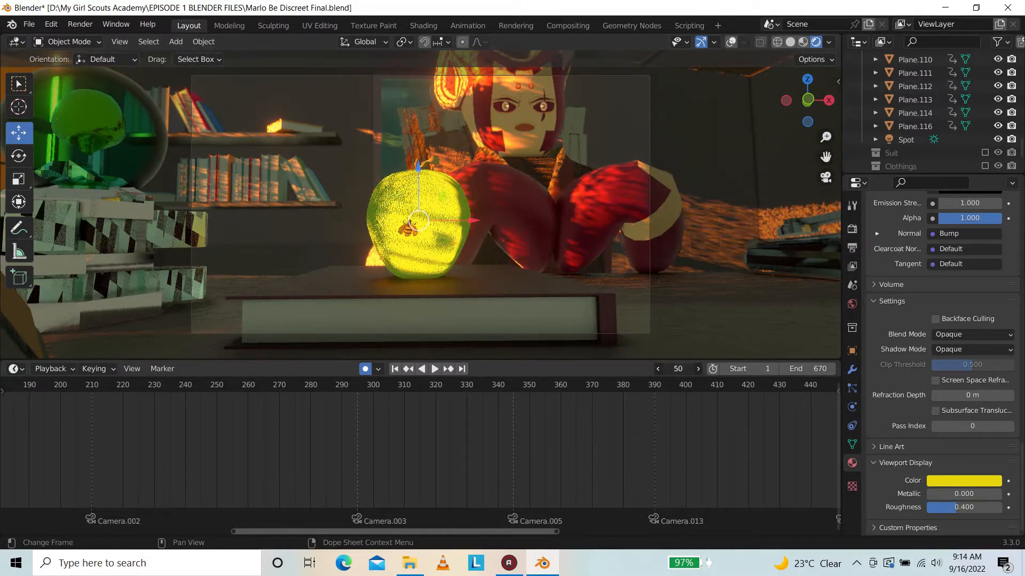
pyautogui.press('Up')
pyautogui.press('Up')
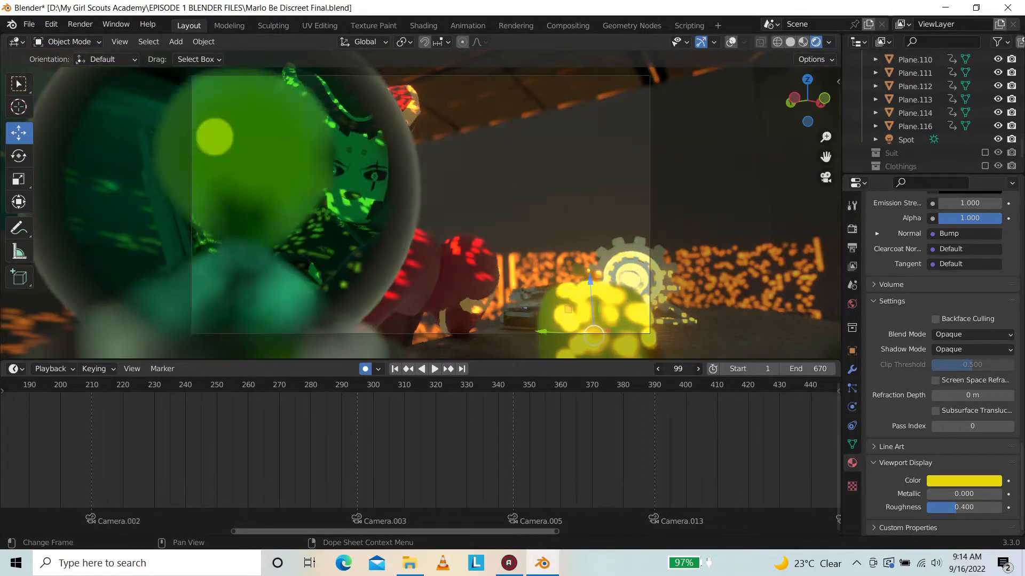
pyautogui.moveTo(678, 368); pyautogui.dragTo(894, 369)
pyautogui.press('space')
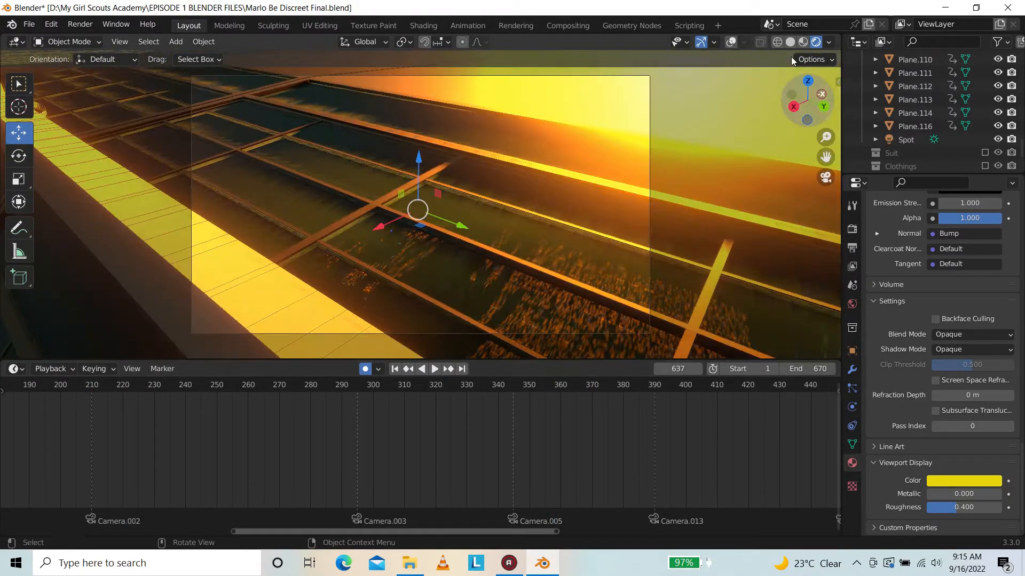
pyautogui.click(789, 42)
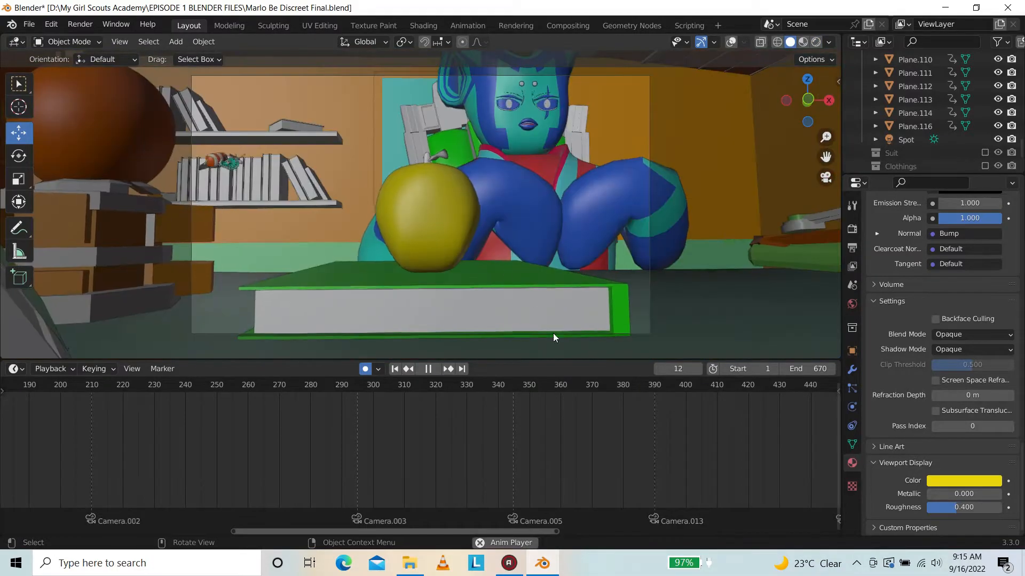
pyautogui.click(509, 574)
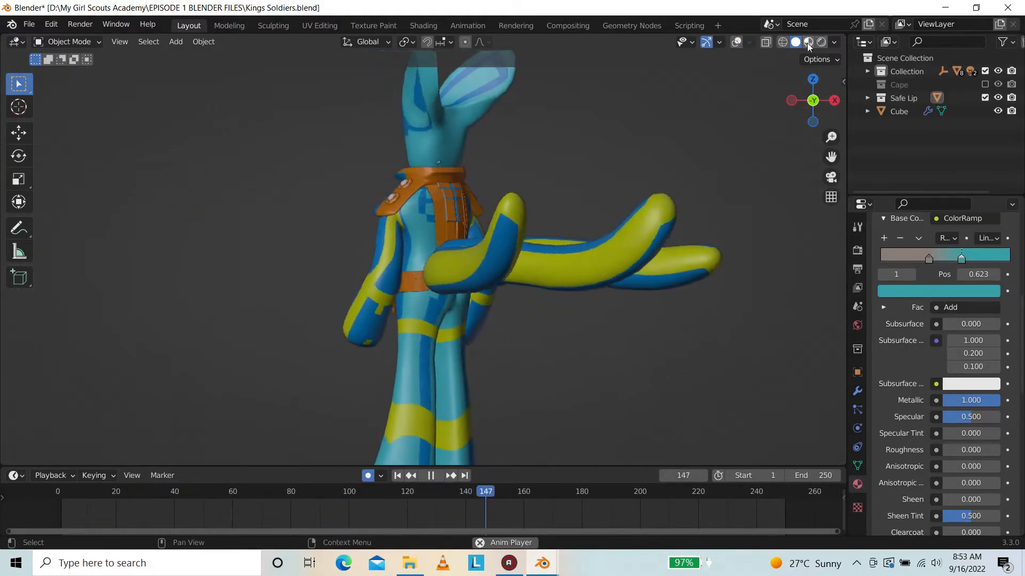
# Exclude the Safe Lip collection in Kings Soldiers.blend and show the soldier in rendered shading
pyautogui.click(985, 98)
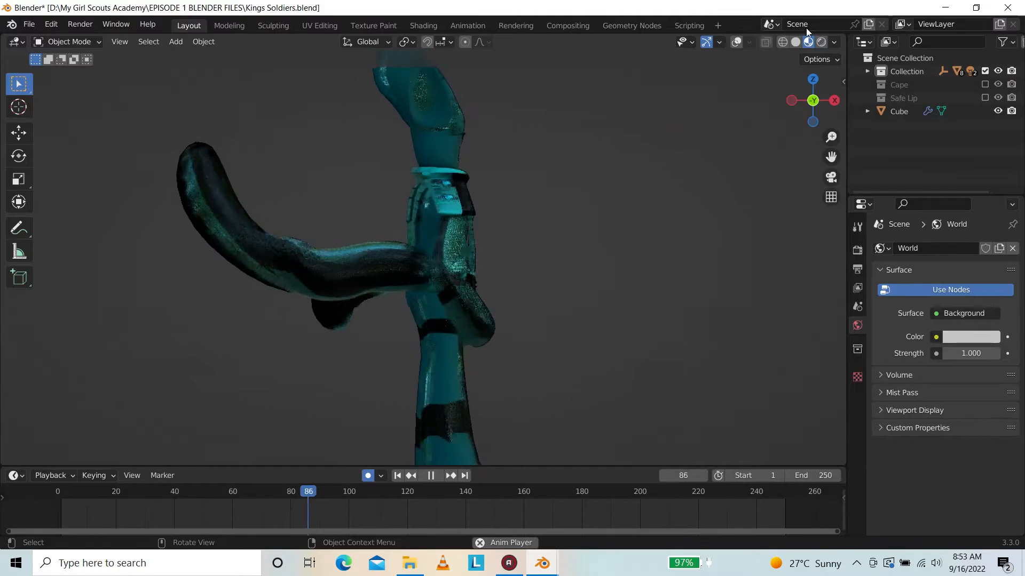
pyautogui.click(821, 43)
# Brighten the 0.623 colour ramp stop of the soldier's DESERTS.001 material and change it to yellow
pyautogui.click(479, 399)
pyautogui.scroll(-12, 881, 449)
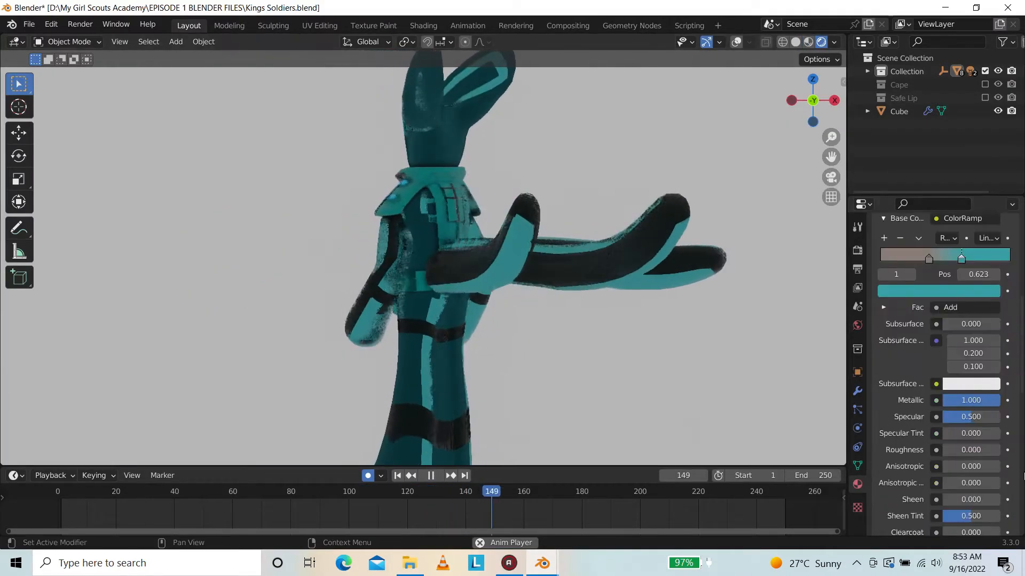
pyautogui.click(909, 294)
pyautogui.moveTo(989, 122); pyautogui.dragTo(990, 119)
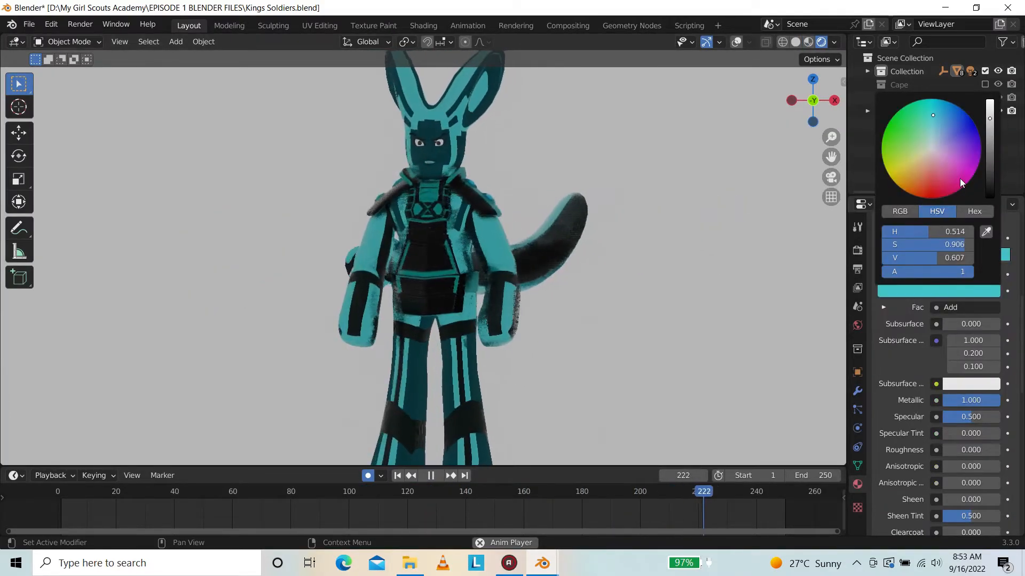
pyautogui.moveTo(920, 183)
pyautogui.mouseDown()
pyautogui.moveTo(900, 169)
pyautogui.moveTo(905, 193)
pyautogui.moveTo(889, 179)
pyautogui.mouseUp()
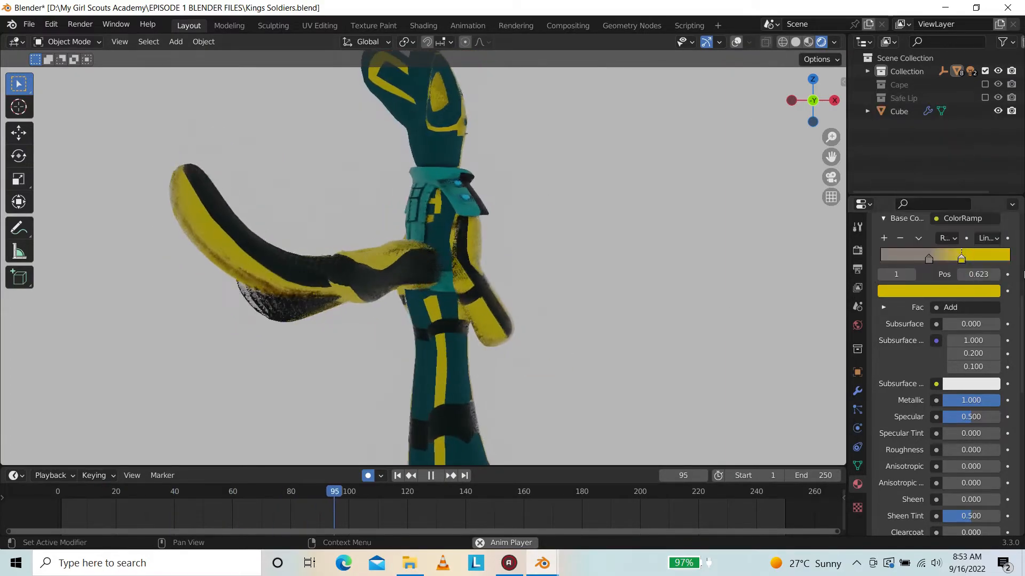
# Set the first colour ramp stop of the soldier's DESERTS.002 material to a dark brown
pyautogui.scroll(8, 884, 447)
pyautogui.click(899, 215)
pyautogui.click(926, 464)
pyautogui.click(918, 338)
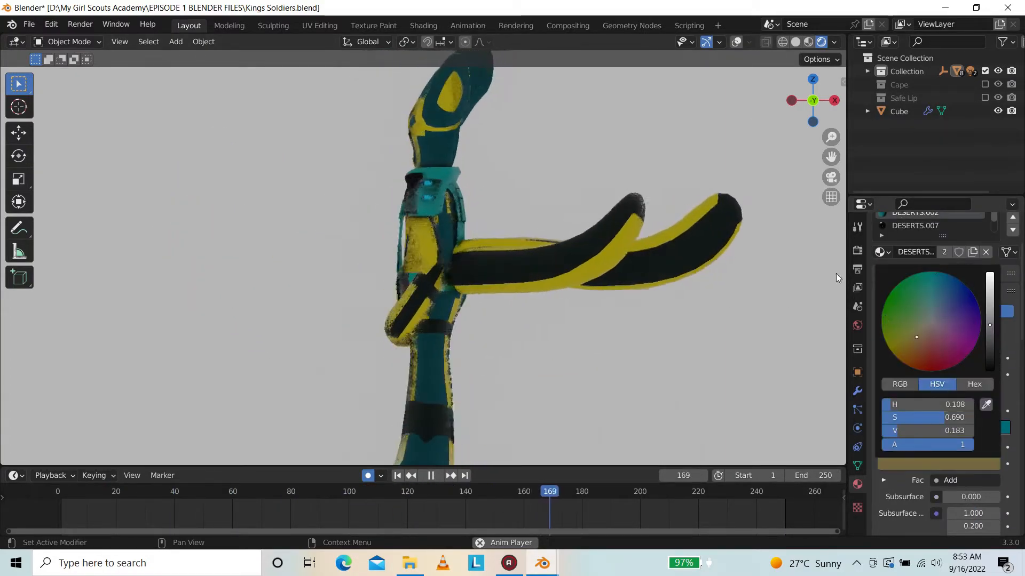
# Change the 0.623 colour ramp stop of the DESERTS.002 material to dark yellow and adjust its brightness
pyautogui.moveTo(1022, 258); pyautogui.dragTo(1024, 237)
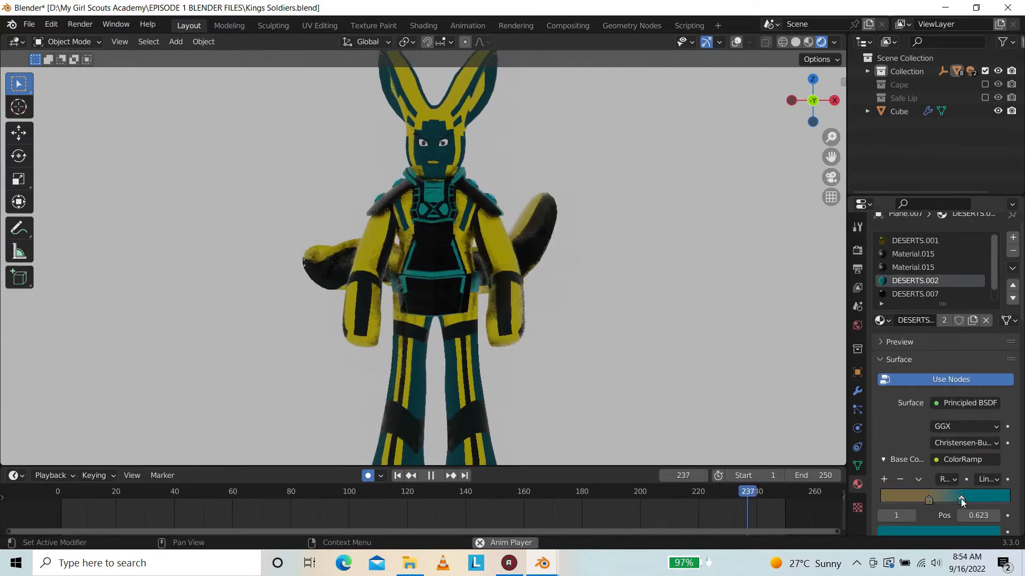
pyautogui.click(938, 530)
pyautogui.moveTo(934, 407)
pyautogui.mouseDown()
pyautogui.moveTo(908, 408)
pyautogui.moveTo(891, 390)
pyautogui.moveTo(886, 407)
pyautogui.mouseUp()
pyautogui.moveTo(990, 394); pyautogui.dragTo(990, 385)
pyautogui.moveTo(886, 407); pyautogui.dragTo(894, 422)
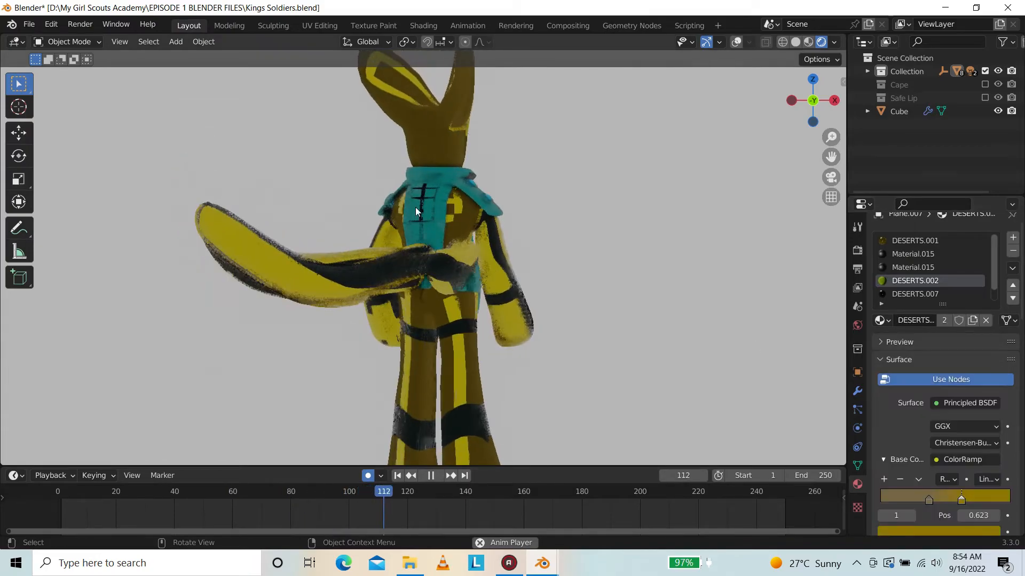
# Change the 0.623 ramp stop of the DESERTS.010 material on the back panel to dark orange
pyautogui.click(416, 212)
pyautogui.click(906, 528)
pyautogui.moveTo(926, 423); pyautogui.dragTo(895, 426)
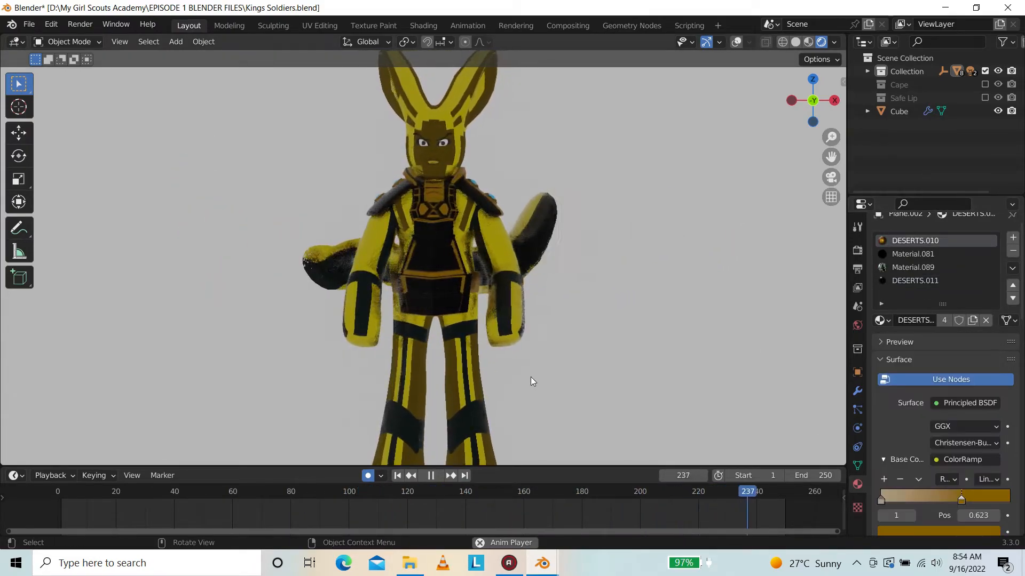
# Change the 0.623 ramp stop of the body's DESERTS.001 material to fully saturated red
pyautogui.click(475, 373)
pyautogui.click(883, 241)
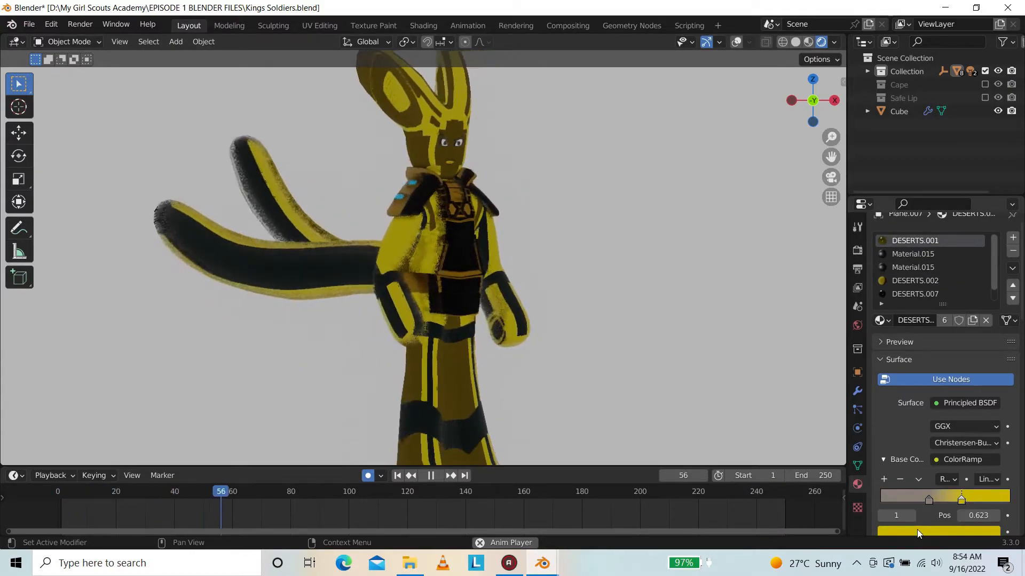
pyautogui.click(916, 529)
pyautogui.click(925, 439)
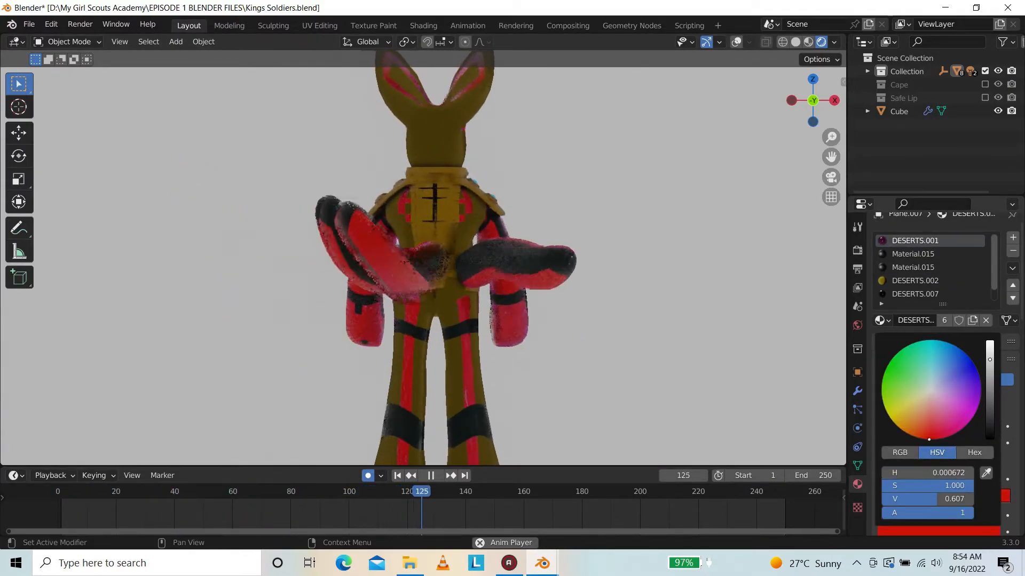
# Change the ramp colour of the body's DESERTS.002 material to purple
pyautogui.click(901, 282)
pyautogui.click(900, 529)
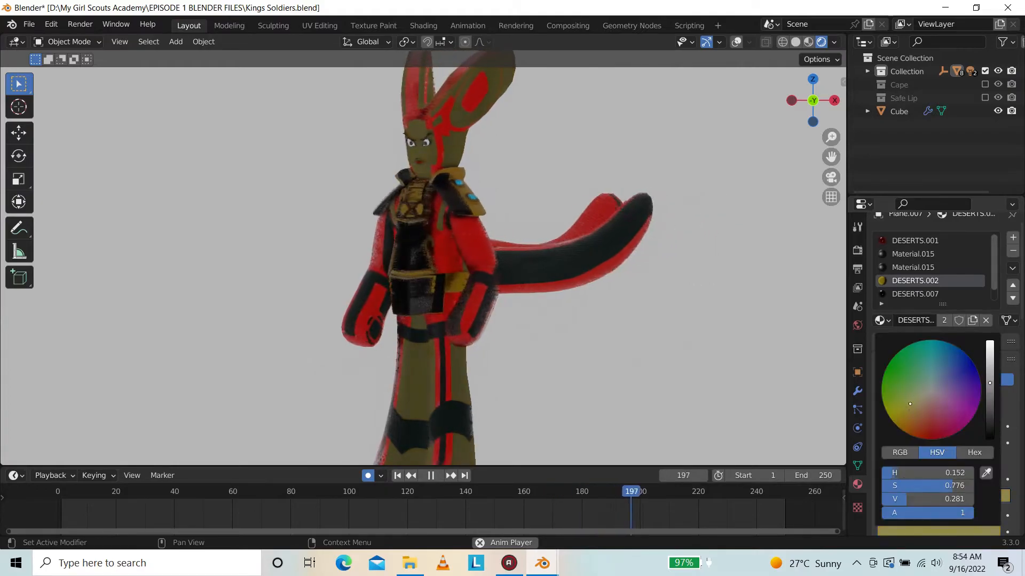
pyautogui.click(947, 408)
# Set the 0.623 ramp stop of the outfit's DESERTS.010 material to bright red at full brightness
pyautogui.click(457, 248)
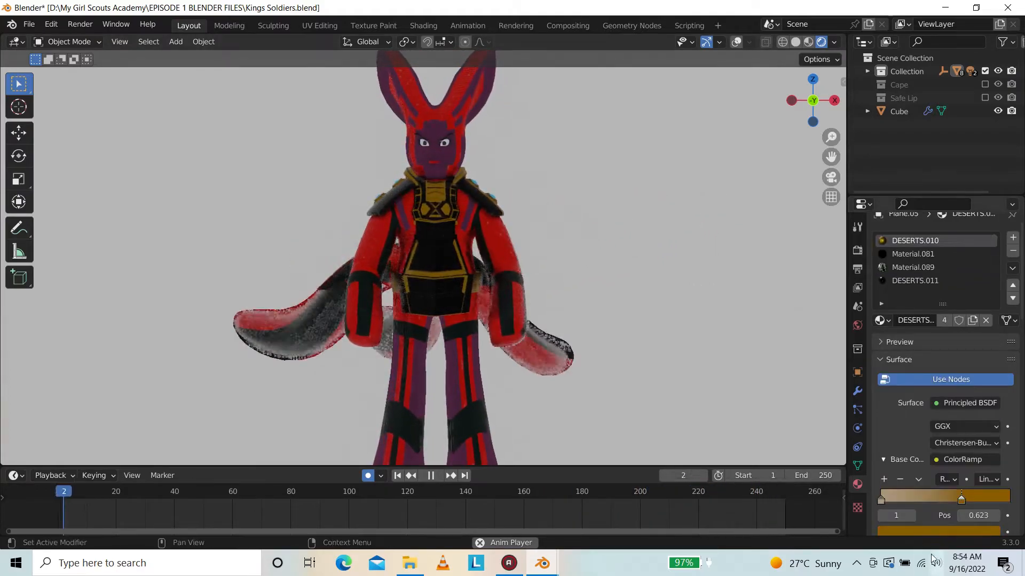
pyautogui.click(914, 529)
pyautogui.click(989, 344)
pyautogui.click(933, 437)
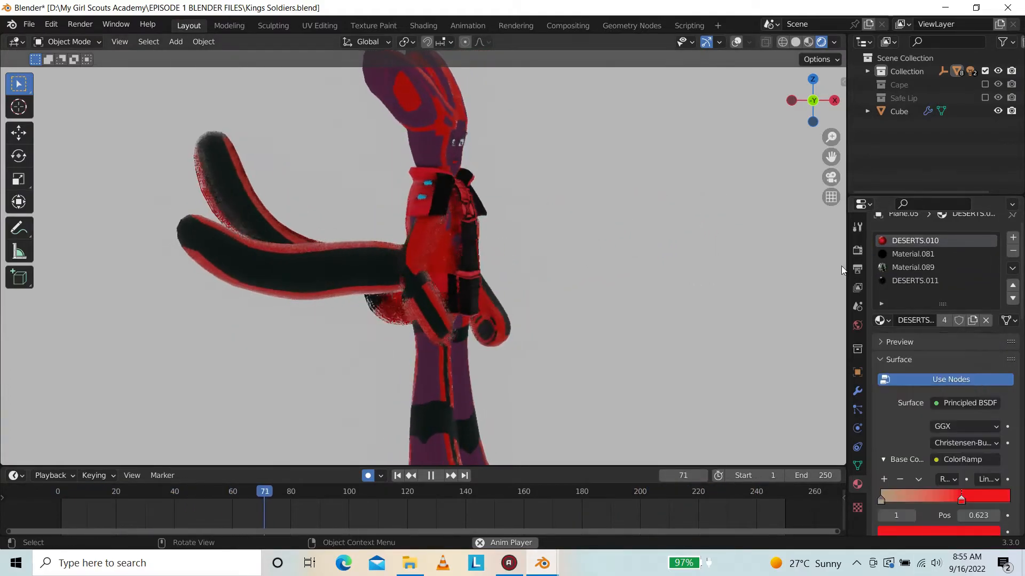
# Compare the recoloured soldier in solid and rendered shading, and pause the animation at frame 38
pyautogui.click(796, 42)
pyautogui.click(821, 43)
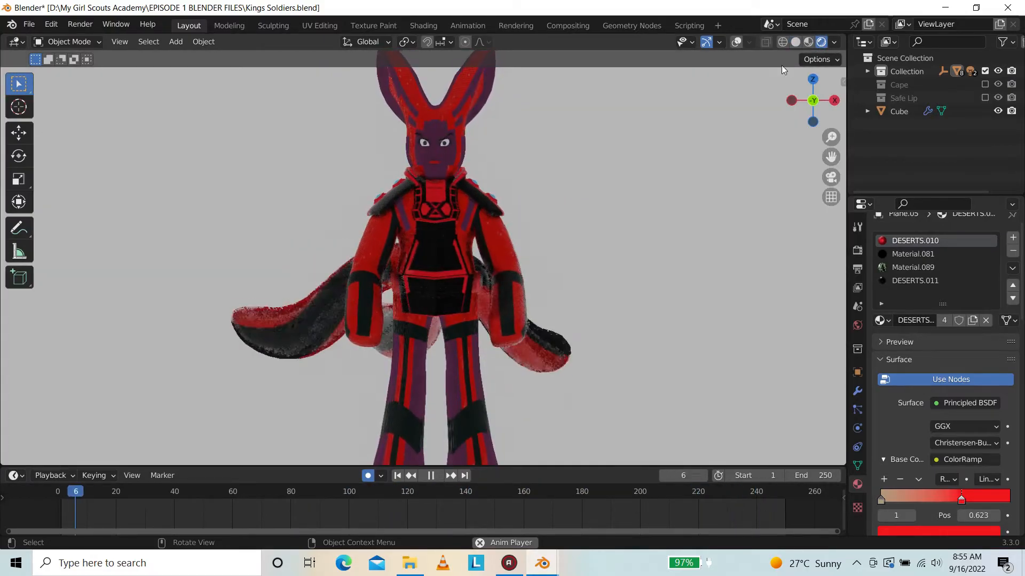
pyautogui.press('space')
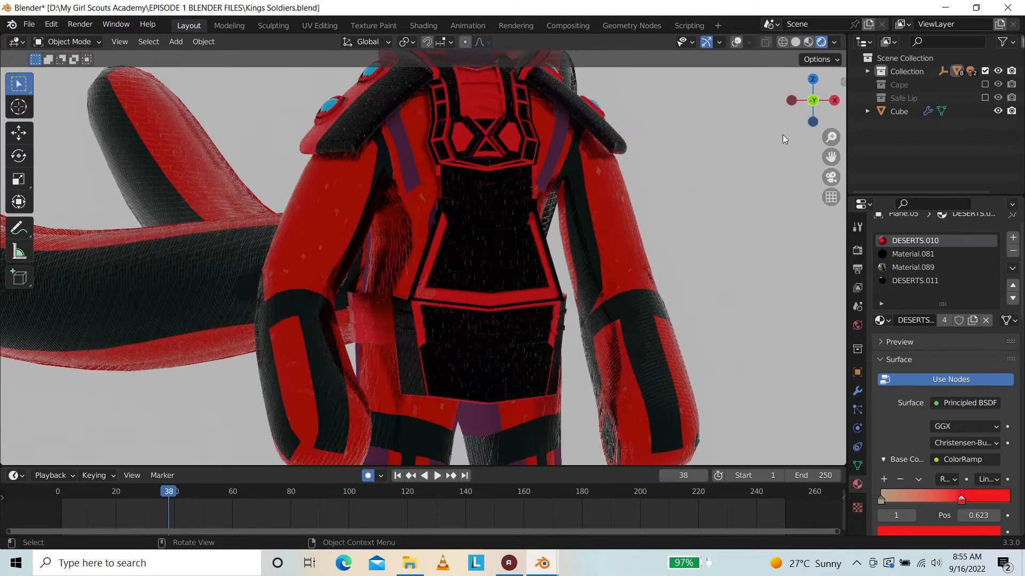
# Inspect the red soldier's armour, arms and tails up close from several angles in rendered shading
pyautogui.moveTo(805, 108); pyautogui.dragTo(942, 110)
pyautogui.scroll(-3, 754, 150)
pyautogui.moveTo(812, 100); pyautogui.dragTo(902, 123)
pyautogui.scroll(3, 691, 127)
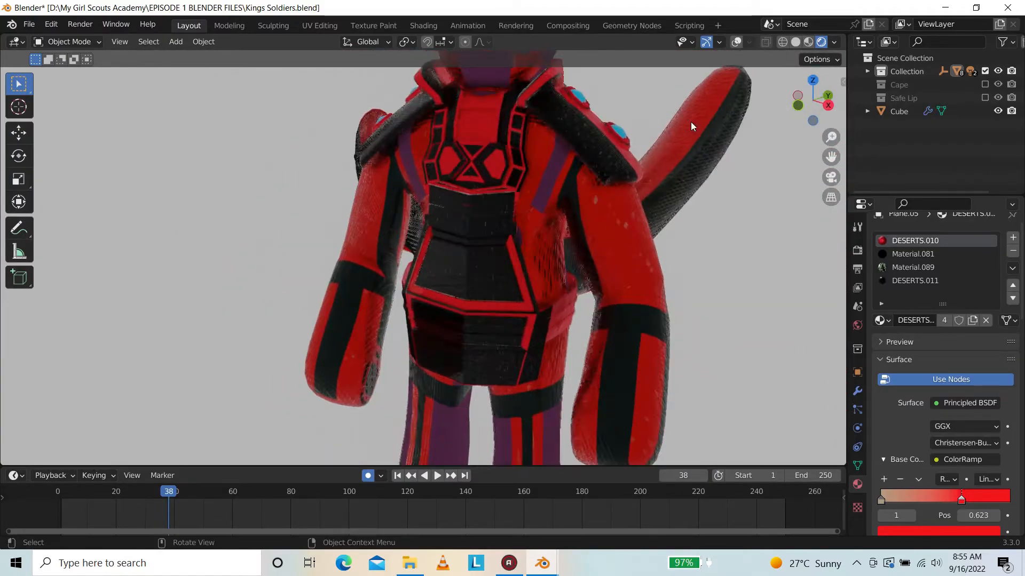
pyautogui.scroll(2, 691, 127)
pyautogui.moveTo(816, 105); pyautogui.dragTo(871, 54)
pyautogui.moveTo(831, 156); pyautogui.dragTo(819, 374)
pyautogui.moveTo(817, 100); pyautogui.dragTo(772, 112)
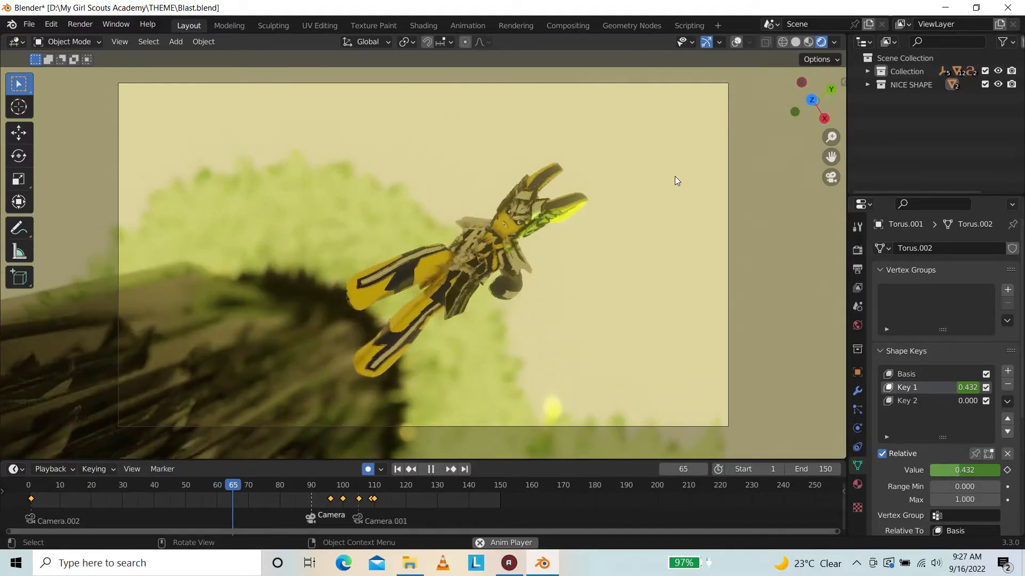
# Play the Blast.blend animation with pauses at frames 72 and 25, and compare it in solid and rendered shading
pyautogui.press('space')
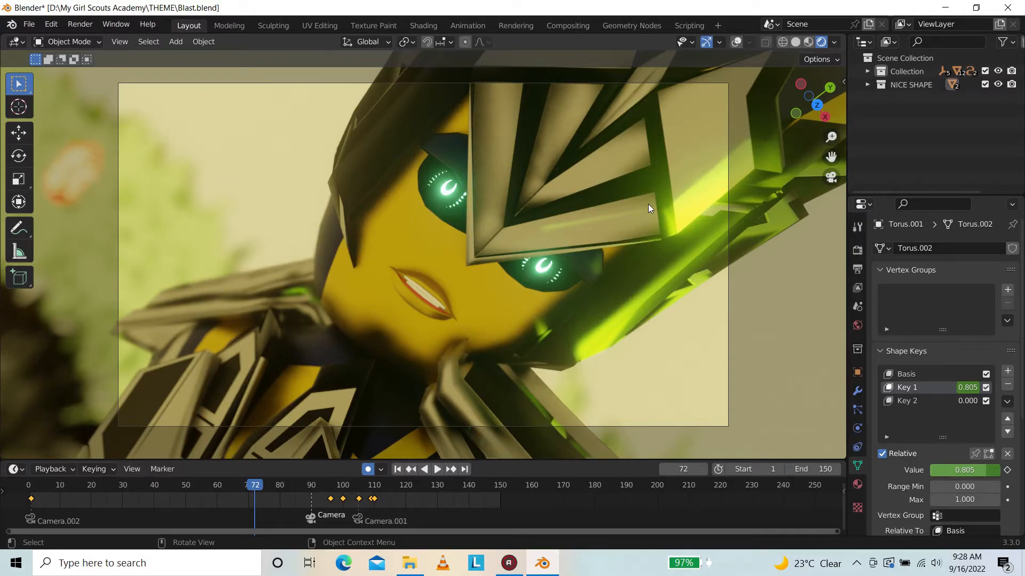
pyautogui.press('space')
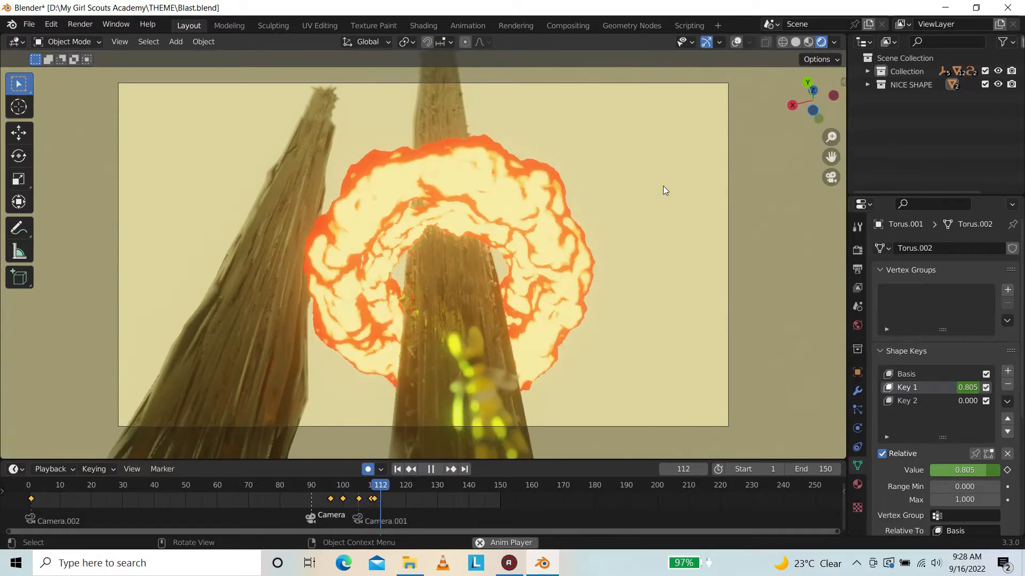
pyautogui.click(795, 41)
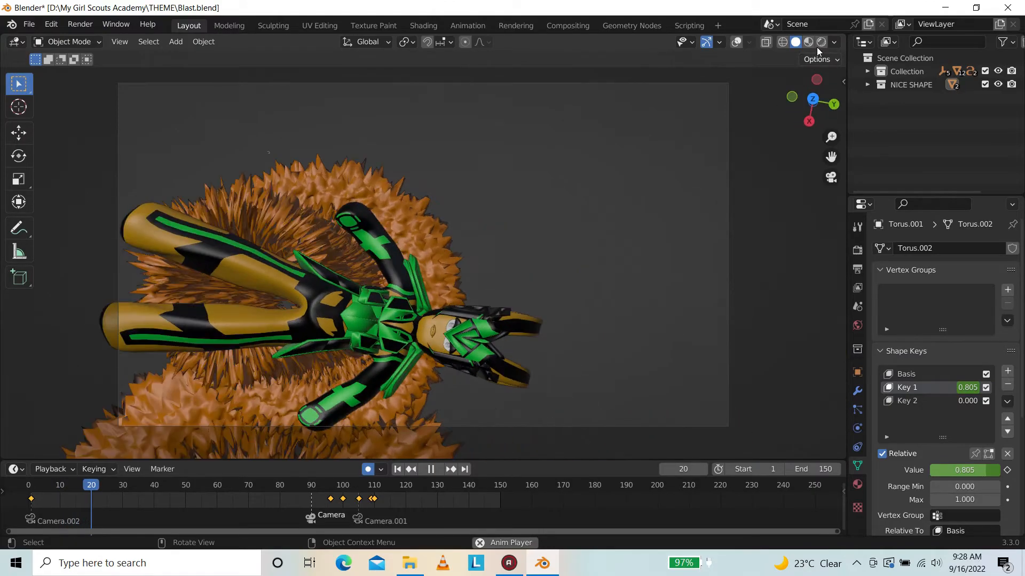
pyautogui.click(822, 42)
pyautogui.press('space')
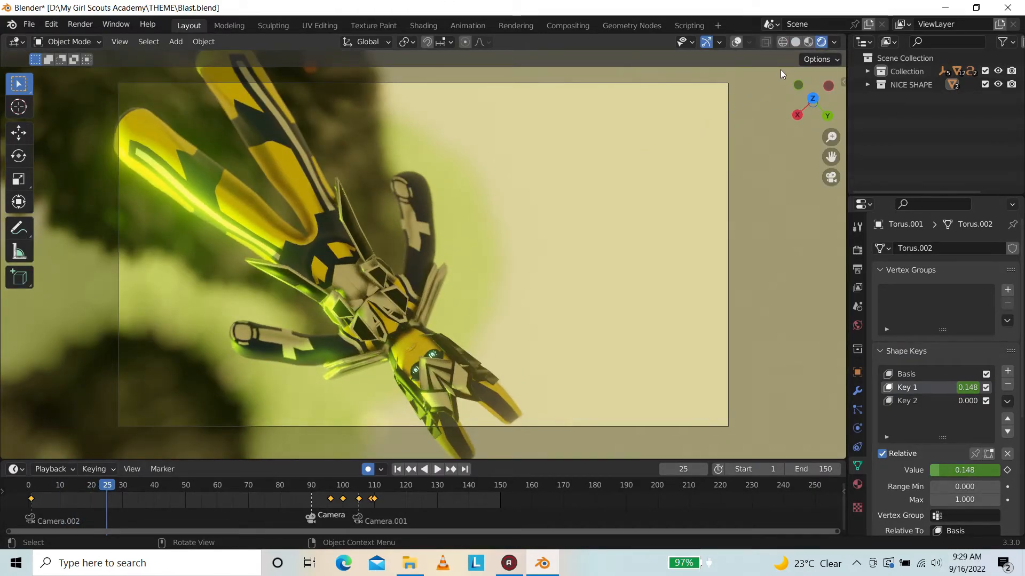
pyautogui.click(504, 570)
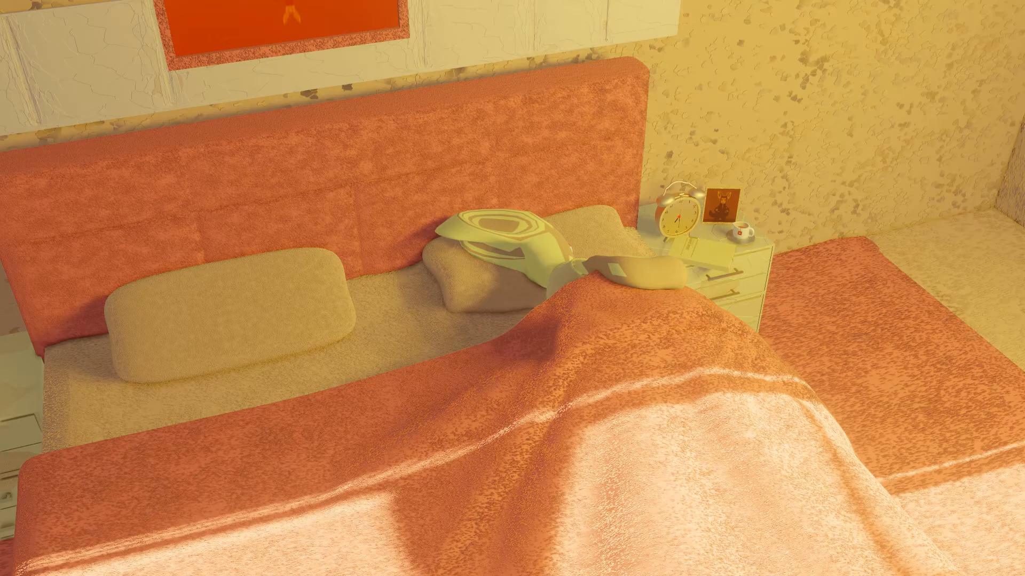